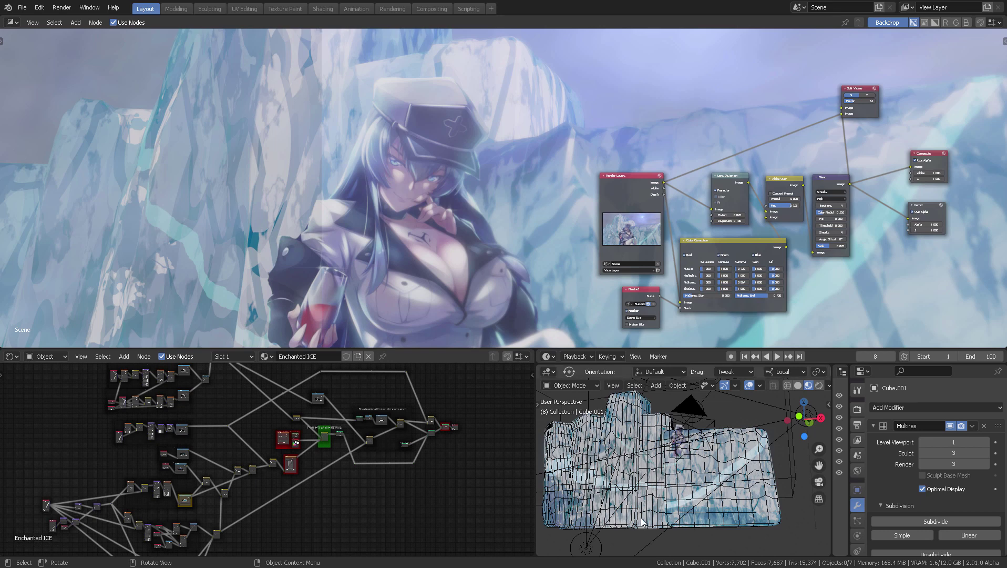
Examine the Enchanted ICE material's node network, from the procedural texture groups through to the final material mix.
{"action": "middle_click_drag", "start_coordinate": [725, 430], "coordinate": [683, 436]}
{"action": "middle_click_drag", "start_coordinate": [329, 422], "coordinate": [368, 455]}
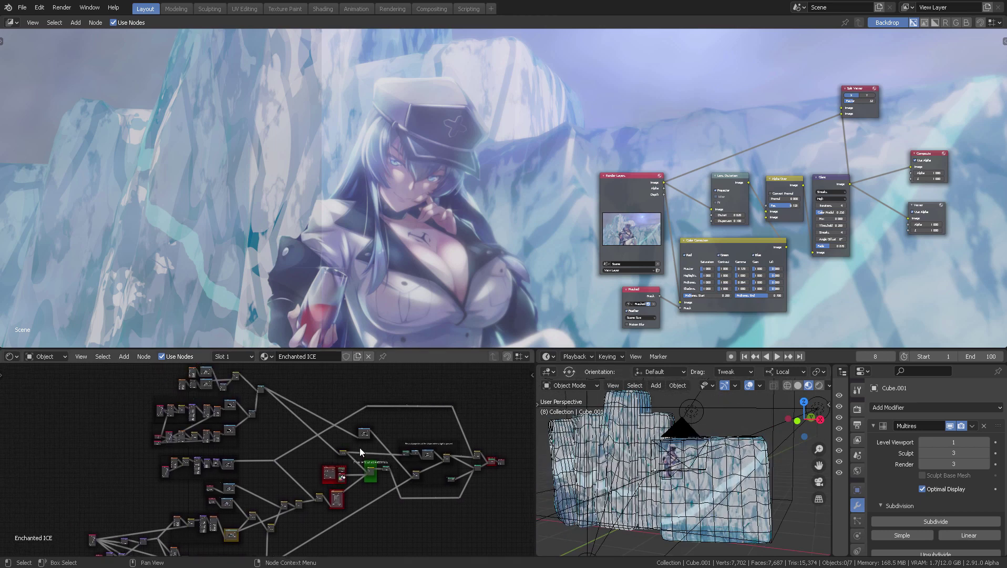
{"action": "scroll", "coordinate": [347, 457], "scroll_direction": "up", "scroll_amount": 4}
{"action": "scroll", "coordinate": [330, 460], "scroll_direction": "up", "scroll_amount": 5}
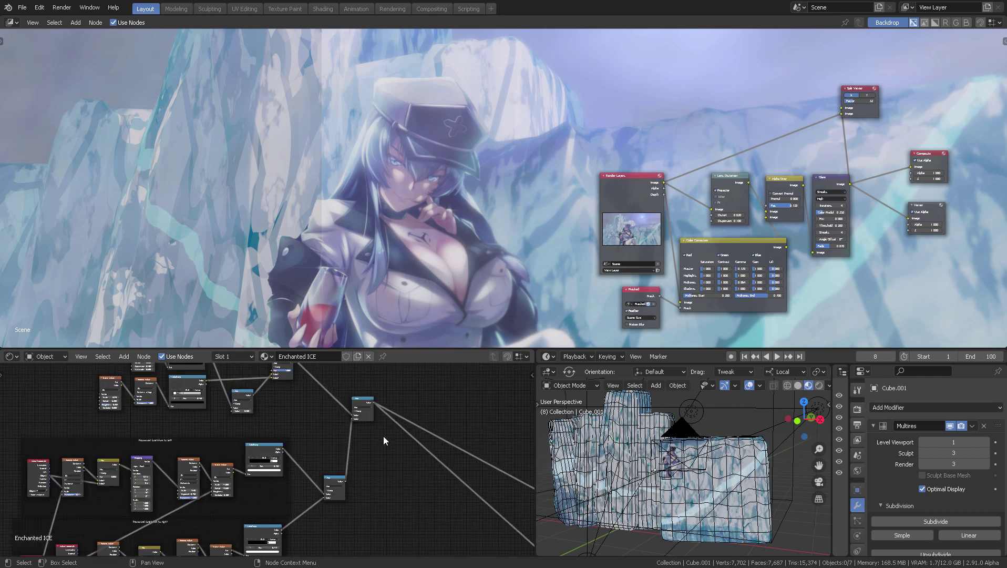
{"action": "scroll", "coordinate": [363, 448], "scroll_direction": "up", "scroll_amount": 1}
{"action": "middle_click_drag", "start_coordinate": [362, 427], "coordinate": [375, 383]}
{"action": "scroll", "coordinate": [376, 478], "scroll_direction": "down", "scroll_amount": 7}
{"action": "scroll", "coordinate": [400, 461], "scroll_direction": "down", "scroll_amount": 3}
{"action": "middle_click_drag", "start_coordinate": [407, 465], "coordinate": [349, 436]}
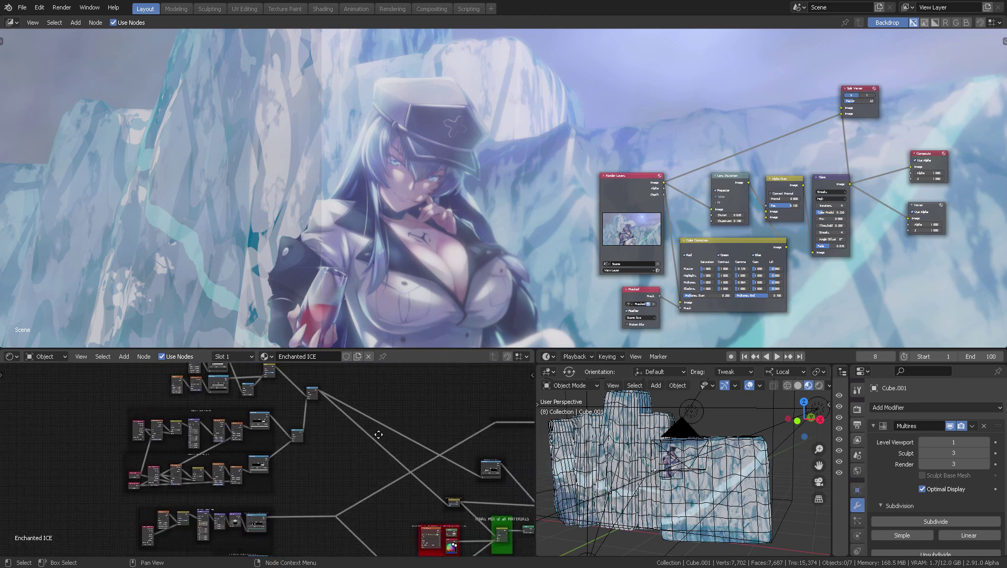
{"action": "scroll", "coordinate": [405, 467], "scroll_direction": "down", "scroll_amount": 1}
{"action": "middle_click_drag", "start_coordinate": [436, 476], "coordinate": [286, 432]}
{"action": "scroll", "coordinate": [408, 469], "scroll_direction": "down", "scroll_amount": 2}
{"action": "scroll", "coordinate": [305, 442], "scroll_direction": "down", "scroll_amount": 1}
{"action": "middle_click_drag", "start_coordinate": [332, 456], "coordinate": [389, 405]}
{"action": "middle_click_drag", "start_coordinate": [377, 443], "coordinate": [440, 398]}
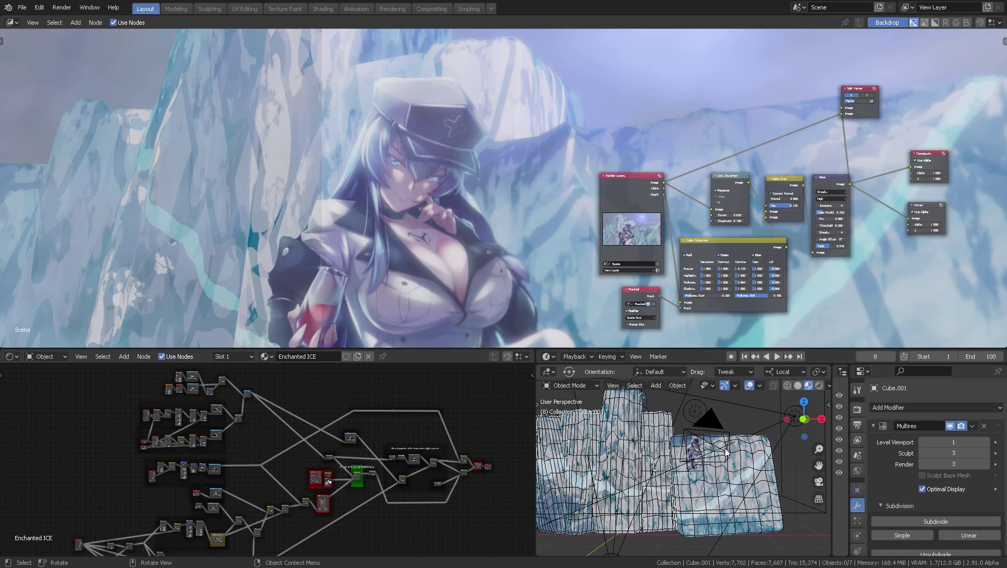
Maximize the 3D viewport and inspect the ice blocks and the character image plane from several angles.
{"action": "scroll", "coordinate": [727, 454], "scroll_direction": "up", "scroll_amount": 4}
{"action": "mouse_move", "coordinate": [710, 454]}
{"action": "middle_mouse_down"}
{"action": "mouse_move", "coordinate": [672, 457]}
{"action": "mouse_move", "coordinate": [704, 465]}
{"action": "middle_mouse_up"}
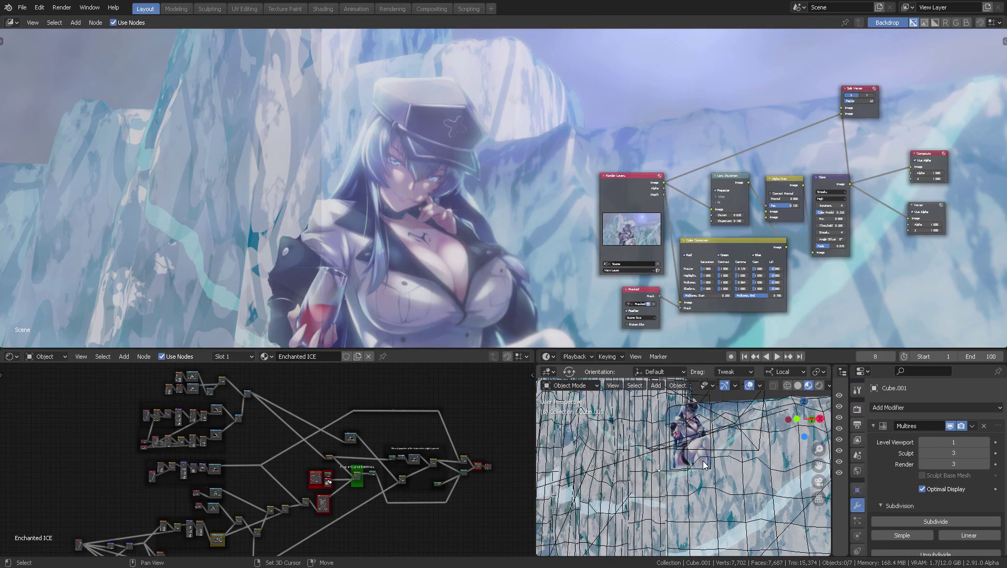
{"action": "key", "text": "ctrl+space"}
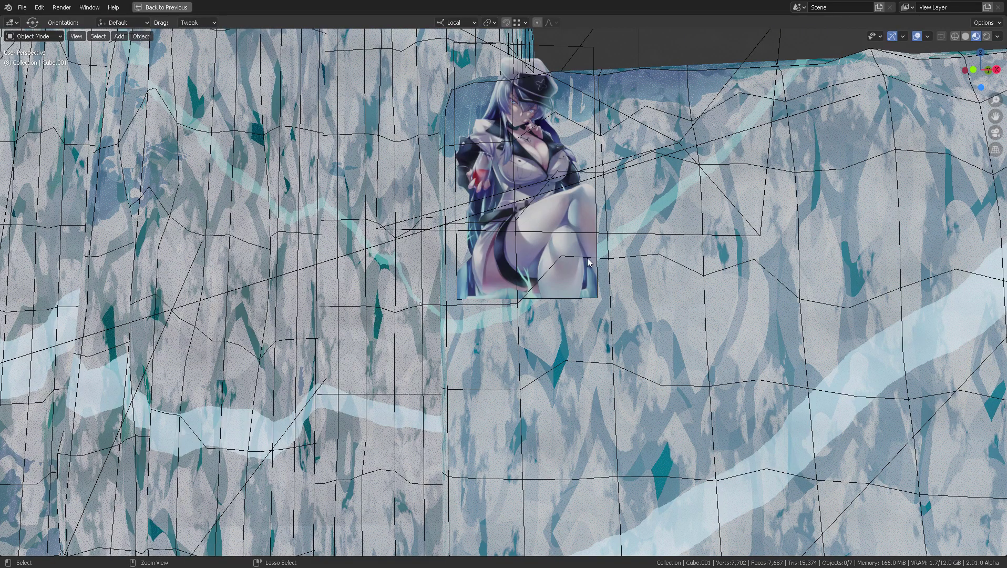
{"action": "middle_click_drag", "start_coordinate": [587, 257], "coordinate": [565, 267]}
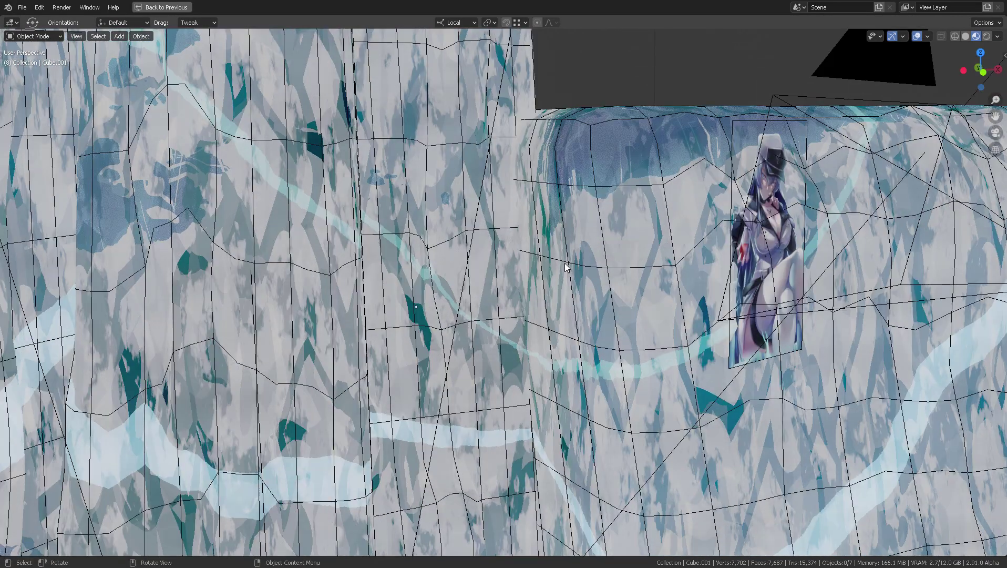
{"action": "scroll", "coordinate": [608, 211], "scroll_direction": "down", "scroll_amount": 5}
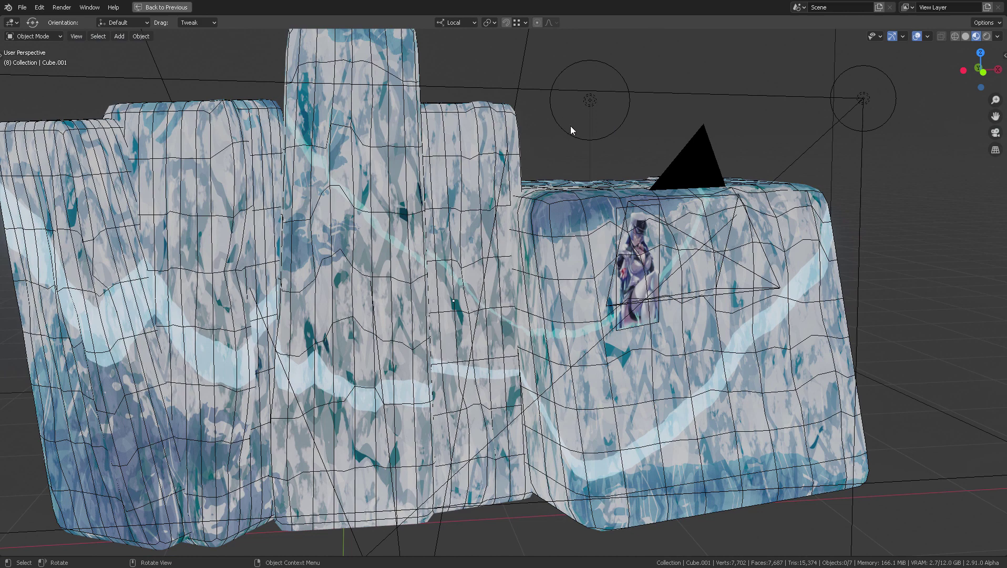
{"action": "left_click", "coordinate": [589, 106]}
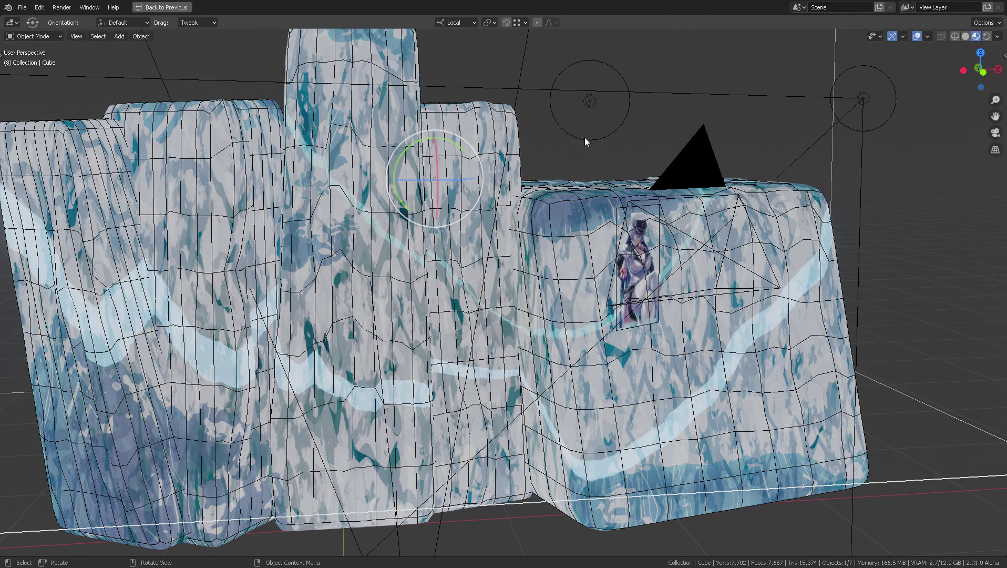
{"action": "middle_click_drag", "start_coordinate": [580, 164], "coordinate": [608, 211]}
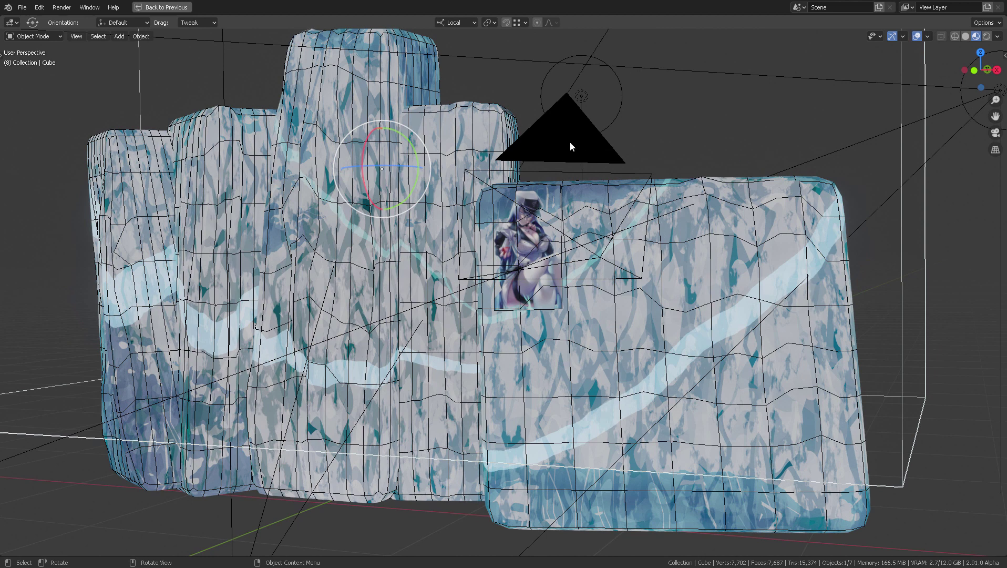
Switch to the browser, show the GES import/export page and highlight its address, ssoftadd.github.io/gesPage.html.
{"action": "key", "text": "alt+Tab"}
{"action": "left_click", "coordinate": [659, 220]}
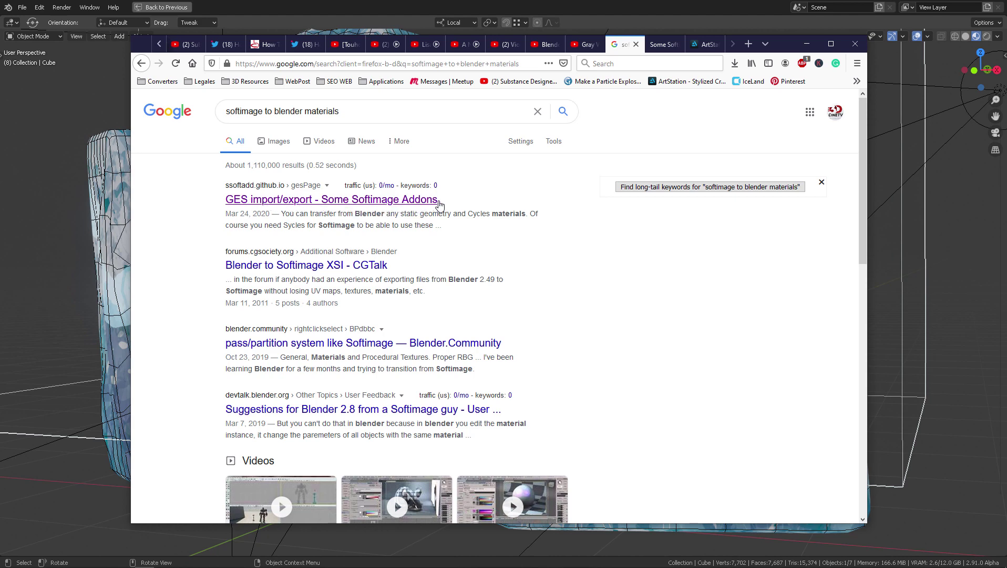
{"action": "left_click", "coordinate": [663, 44]}
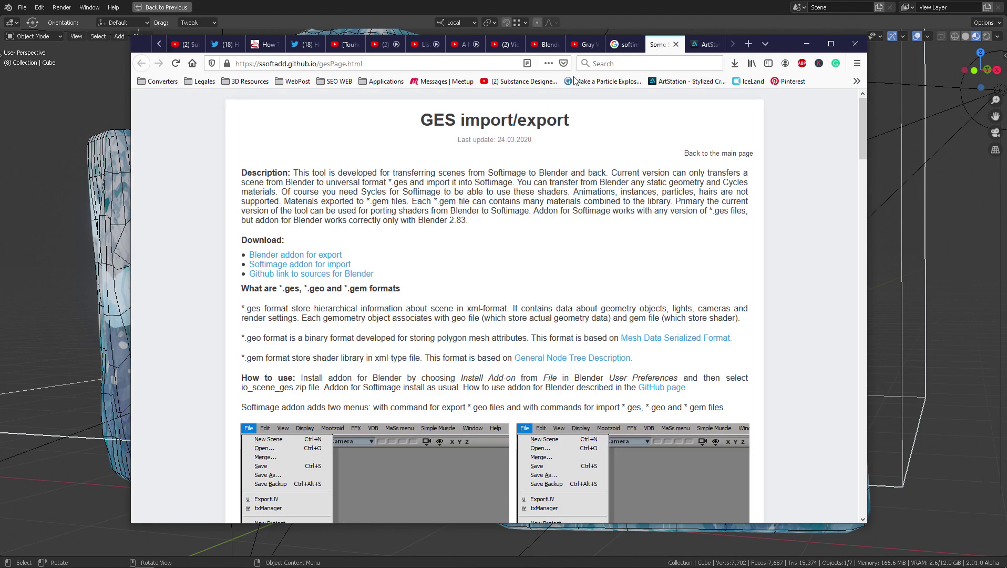
{"action": "left_click", "coordinate": [402, 63]}
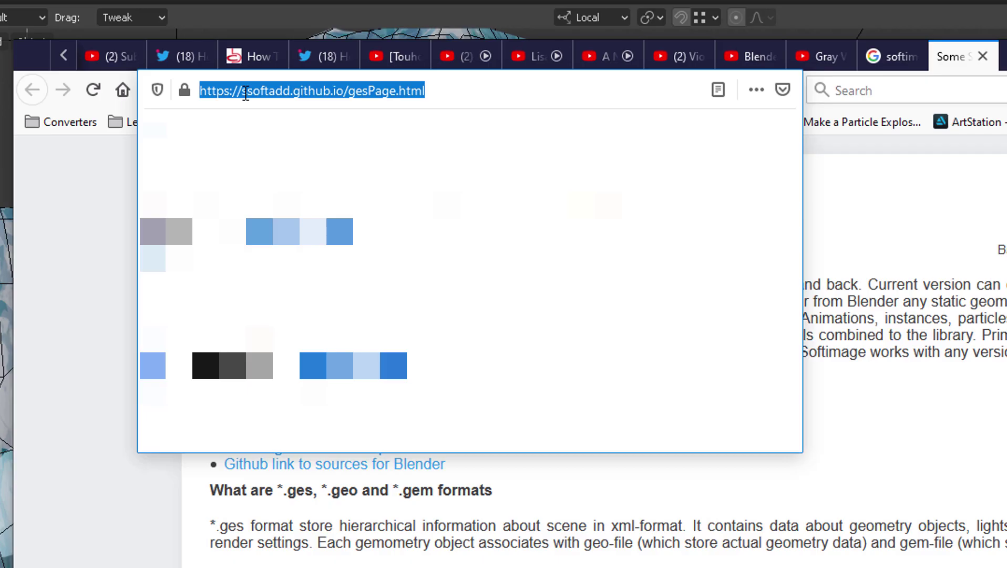
{"action": "left_click_drag", "start_coordinate": [258, 64], "coordinate": [383, 62]}
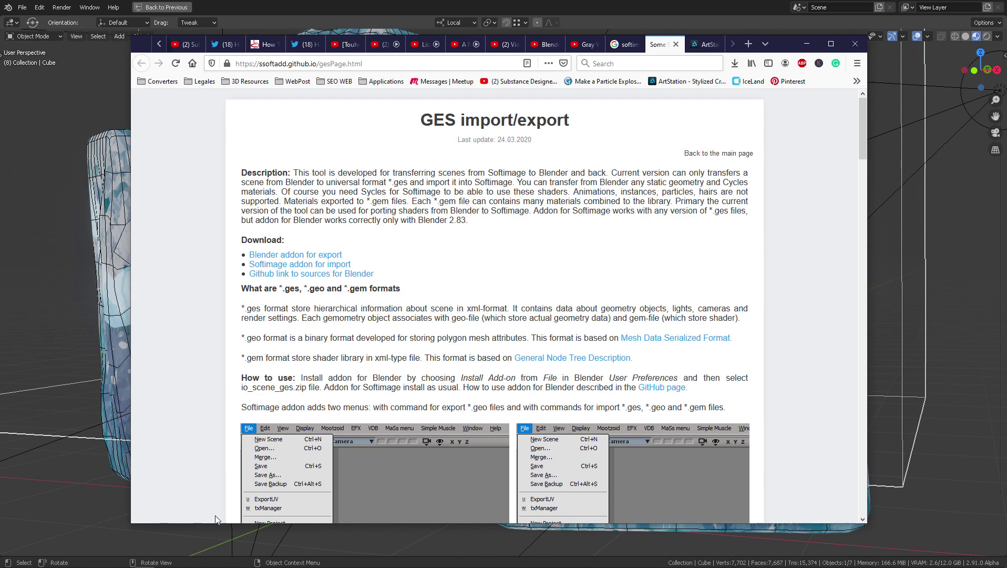
Review the GES addon download links and the descriptions of the *.ges, *.geo and *.gem formats.
{"action": "right_click", "coordinate": [283, 269]}
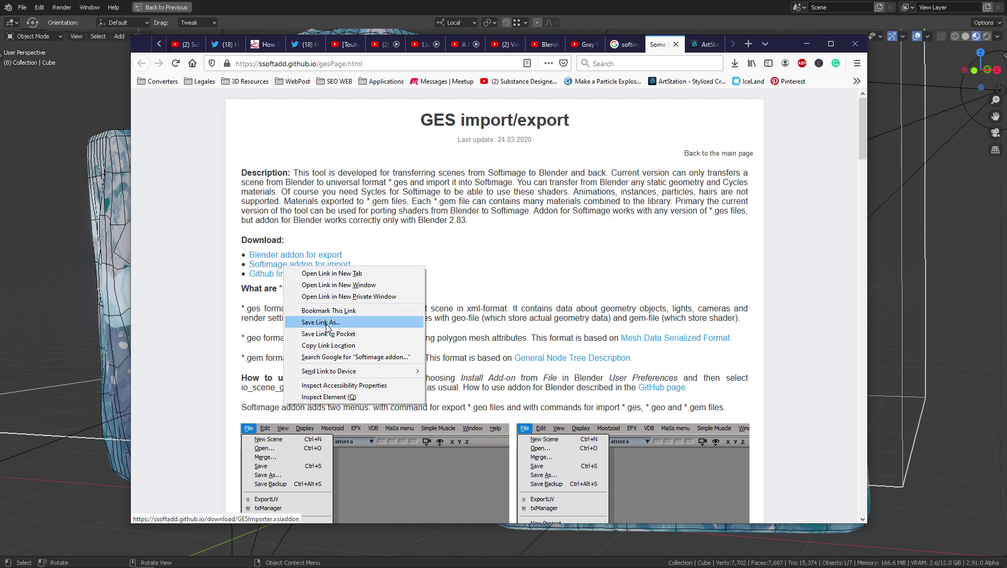
{"action": "left_click", "coordinate": [430, 236]}
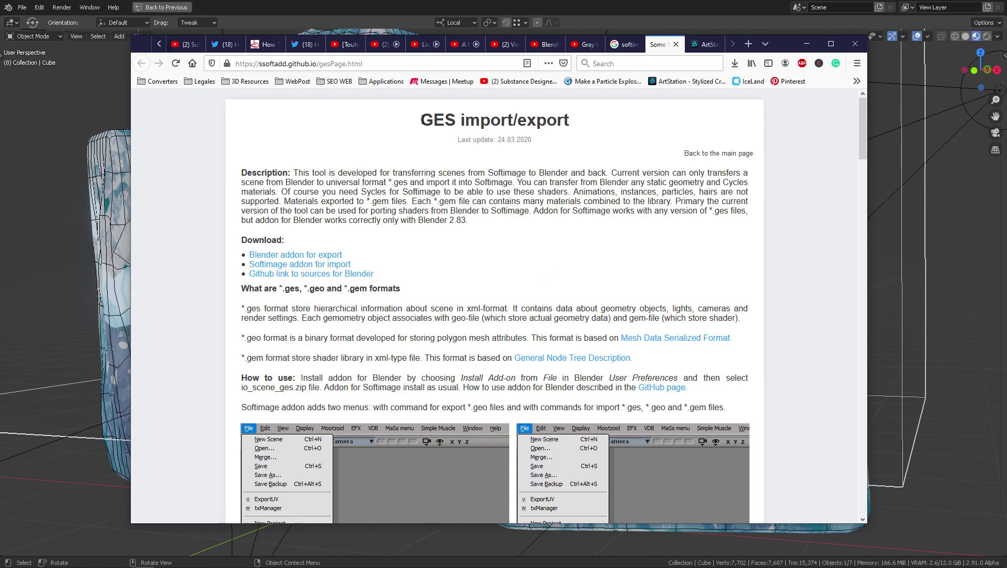
{"action": "left_click_drag", "start_coordinate": [427, 120], "coordinate": [570, 121]}
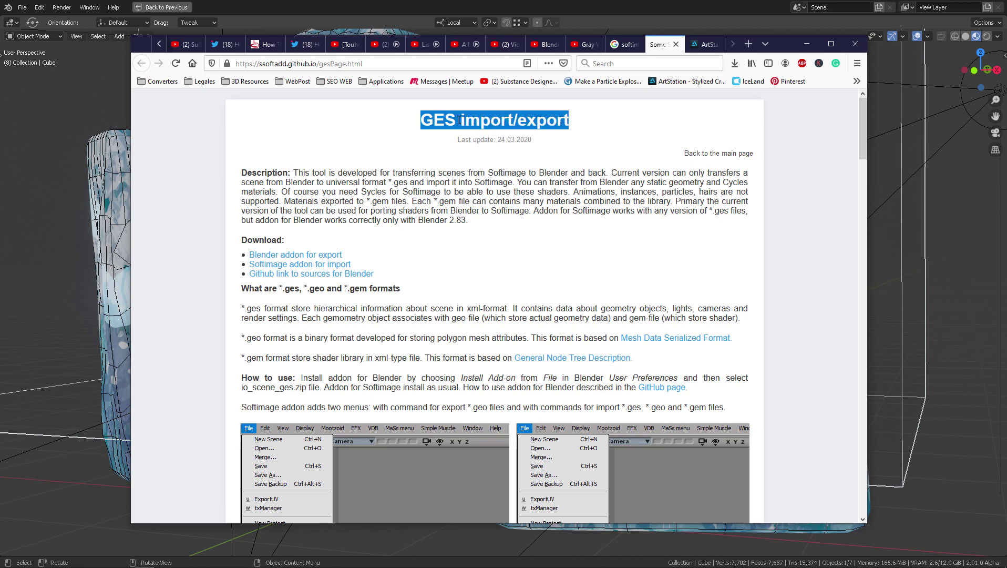
{"action": "left_click", "coordinate": [361, 264]}
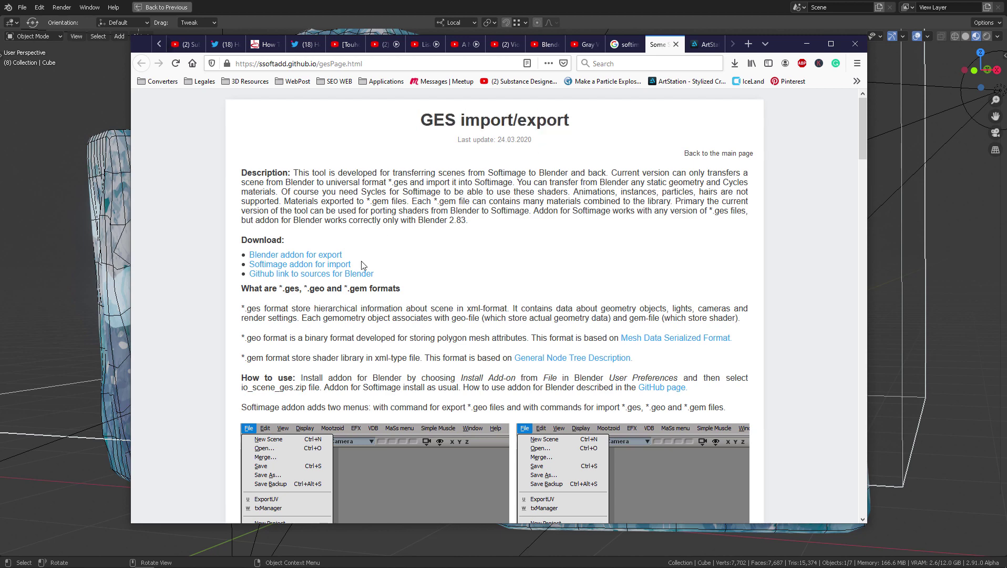
{"action": "left_click_drag", "start_coordinate": [243, 310], "coordinate": [403, 307]}
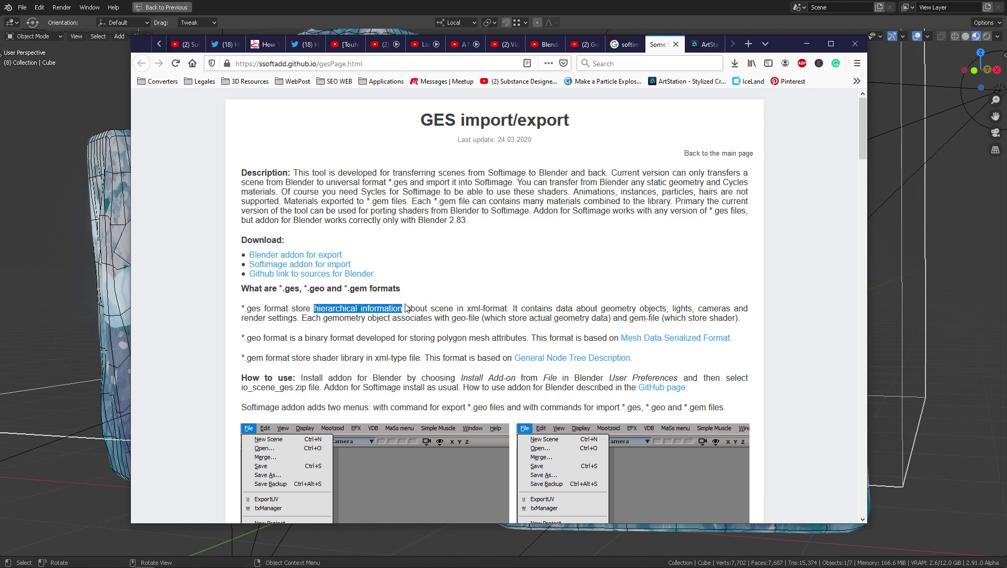
{"action": "left_click_drag", "start_coordinate": [244, 337], "coordinate": [315, 334]}
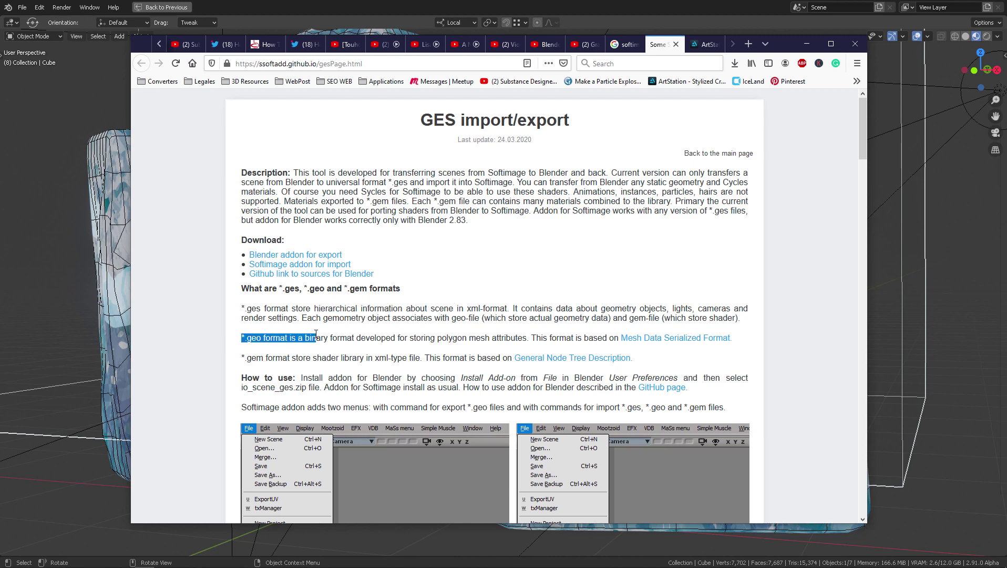
{"action": "left_click", "coordinate": [343, 336]}
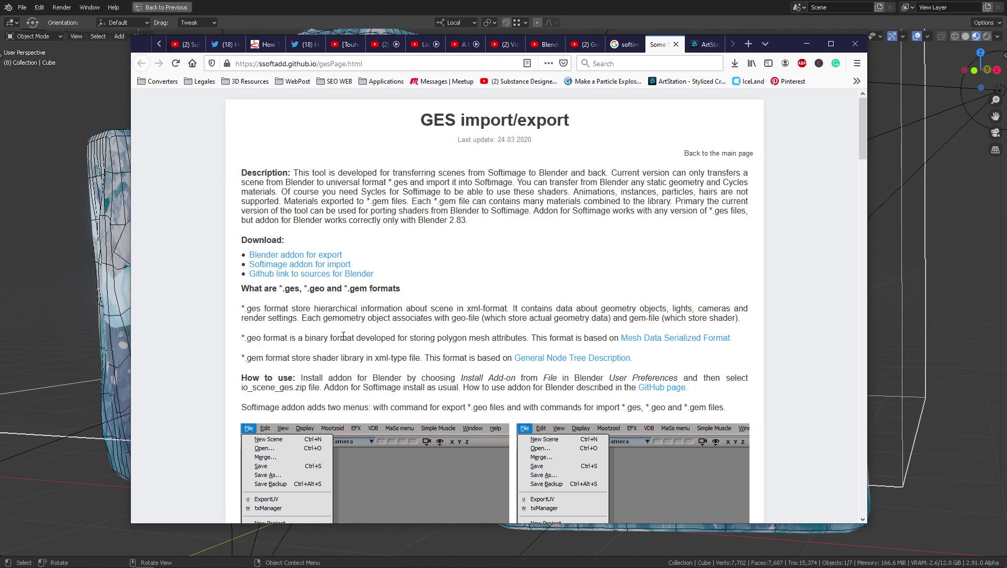
{"action": "left_click_drag", "start_coordinate": [247, 357], "coordinate": [311, 358]}
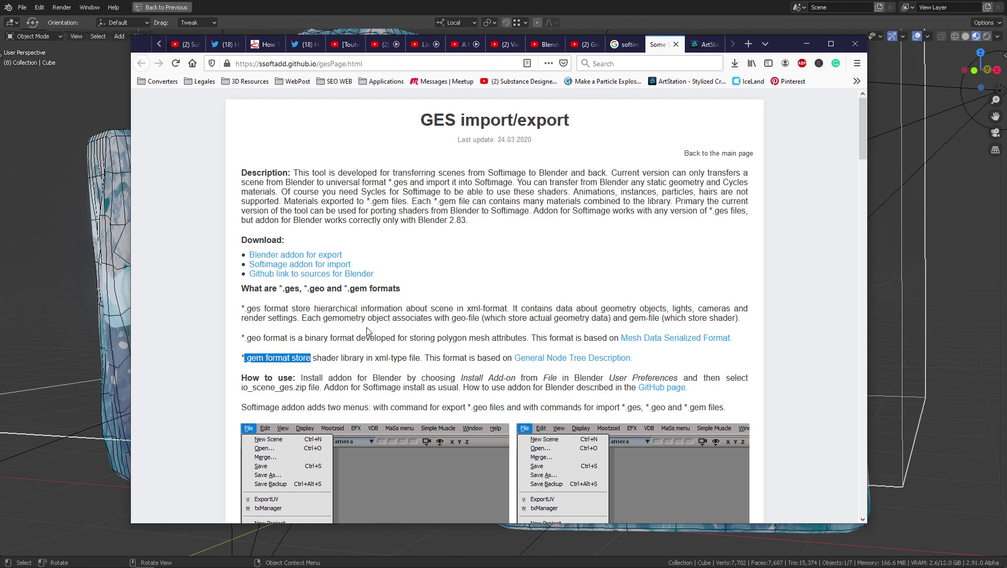
Read the addon's usage instructions and look over the pictured Softimage import and export menus and dialogs.
{"action": "scroll", "coordinate": [348, 336], "scroll_direction": "down", "scroll_amount": 2}
{"action": "scroll", "coordinate": [409, 263], "scroll_direction": "down", "scroll_amount": 5}
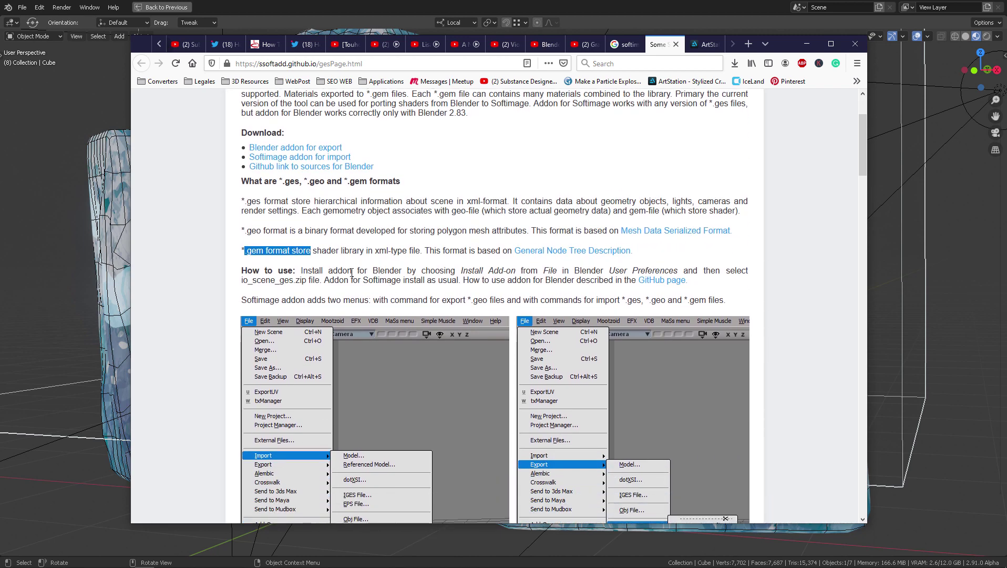
{"action": "scroll", "coordinate": [409, 263], "scroll_direction": "down", "scroll_amount": 2}
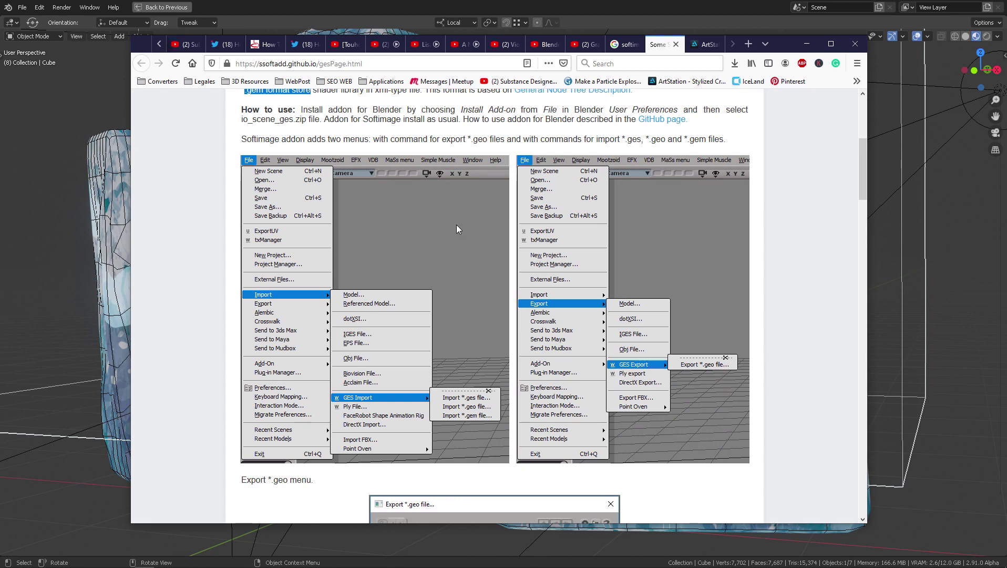
{"action": "scroll", "coordinate": [495, 284], "scroll_direction": "down", "scroll_amount": 10}
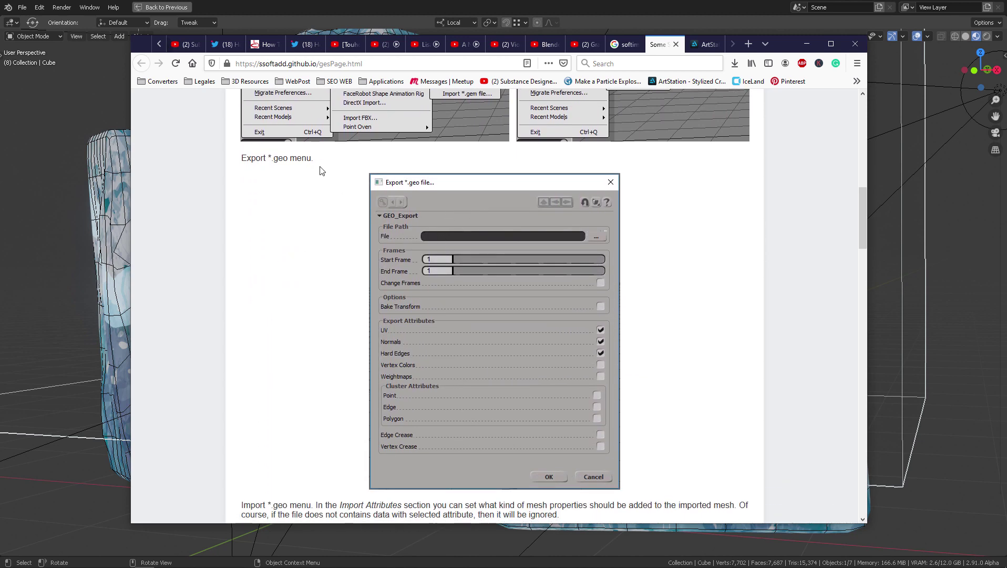
{"action": "scroll", "coordinate": [526, 333], "scroll_direction": "down", "scroll_amount": 7}
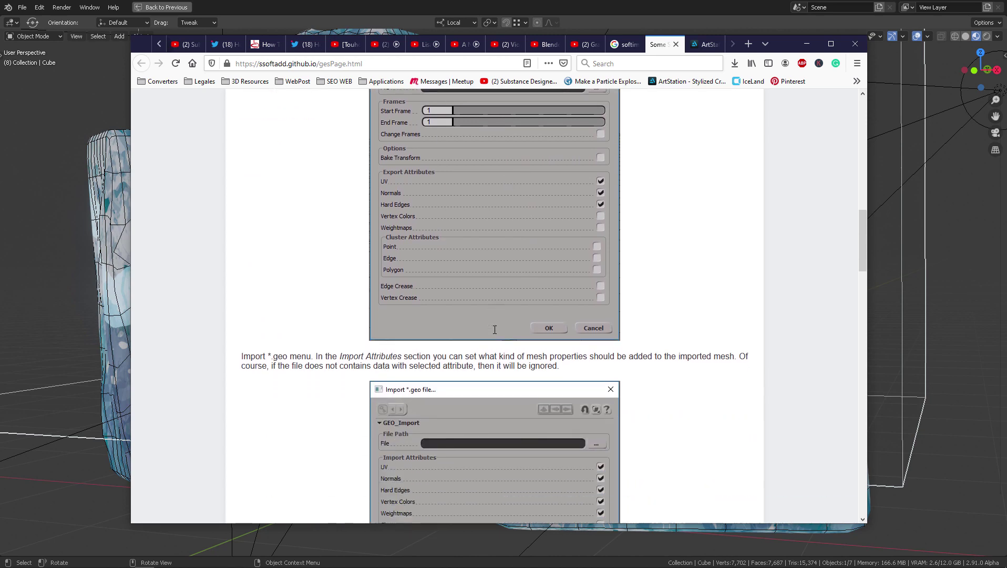
{"action": "scroll", "coordinate": [479, 319], "scroll_direction": "up", "scroll_amount": 8}
{"action": "scroll", "coordinate": [479, 319], "scroll_direction": "up", "scroll_amount": 16}
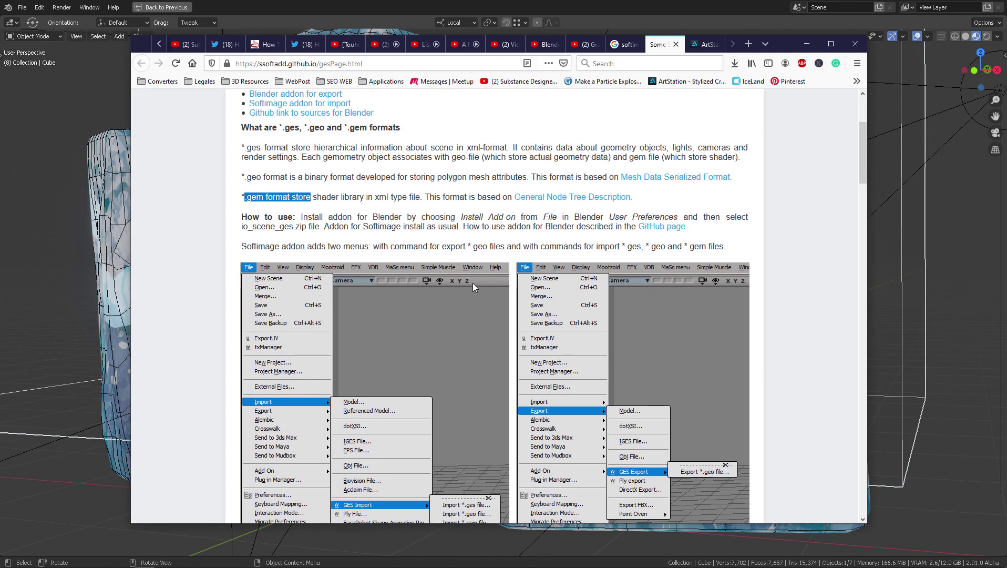
Switch back to Blender, restore the full multi-editor layout and enlarge the timeline area.
{"action": "left_click", "coordinate": [388, 5]}
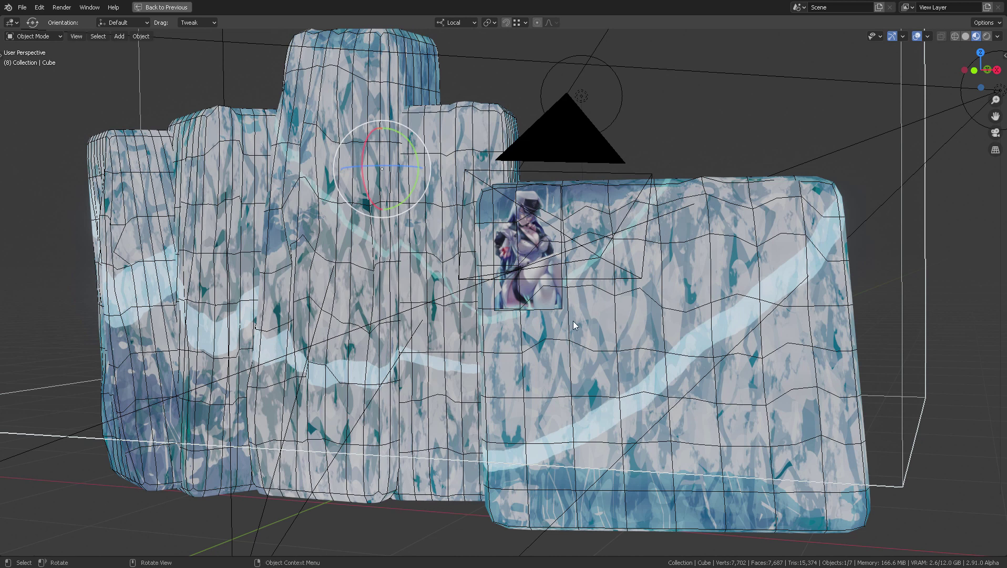
{"action": "key", "text": "ctrl+space"}
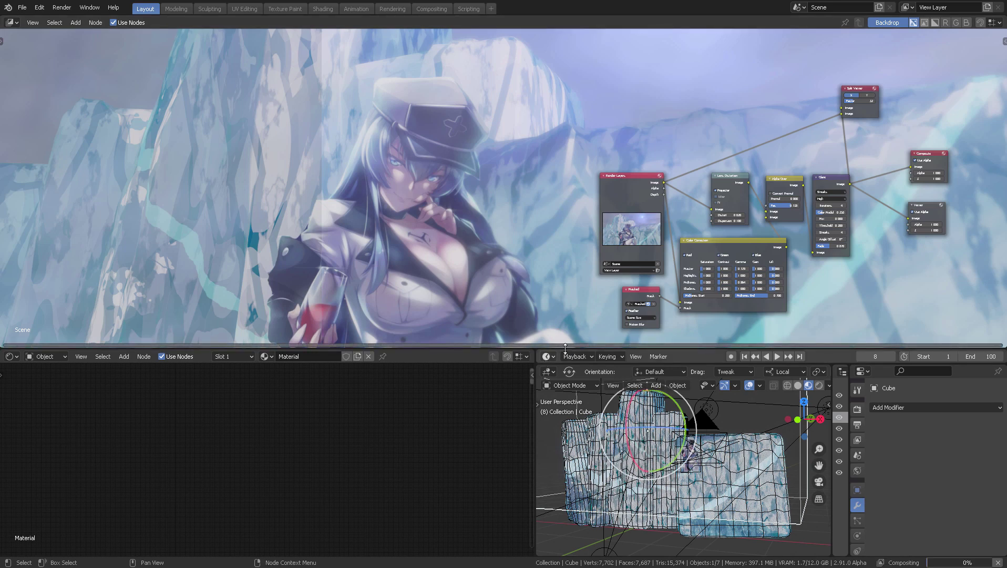
{"action": "left_click_drag", "start_coordinate": [565, 348], "coordinate": [584, 315]}
Move the current frame of the animation to frame 5.
{"action": "left_click", "coordinate": [872, 323]}
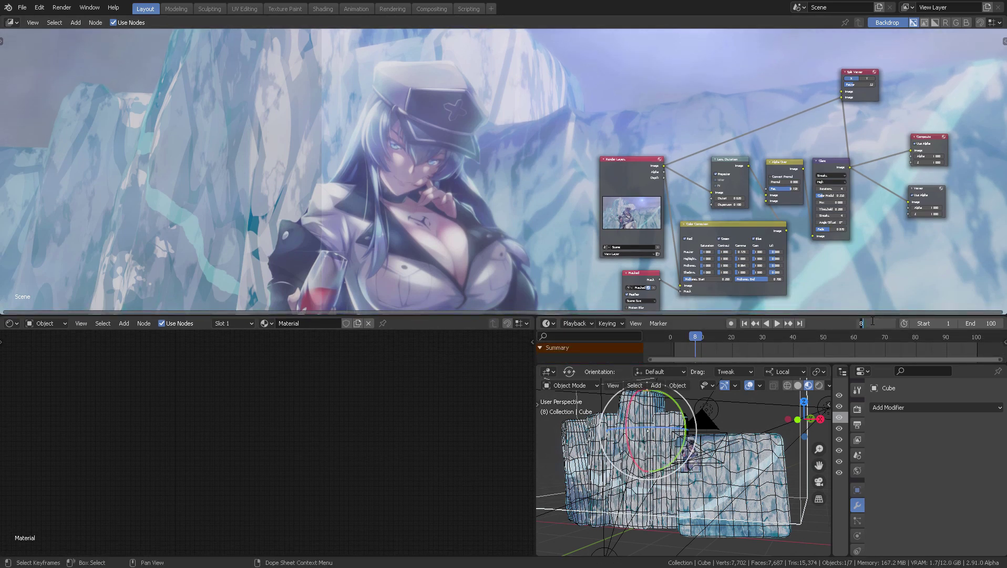
{"action": "left_click_drag", "start_coordinate": [699, 339], "coordinate": [680, 339]}
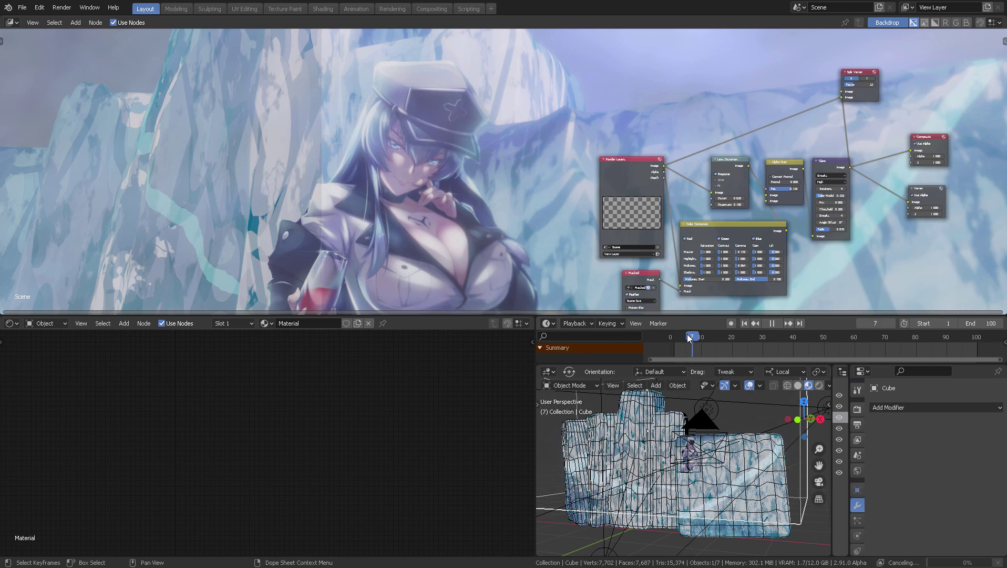
{"action": "mouse_move", "coordinate": [681, 338]}
{"action": "left_mouse_down"}
{"action": "mouse_move", "coordinate": [699, 337]}
{"action": "mouse_move", "coordinate": [678, 334]}
{"action": "mouse_move", "coordinate": [686, 334]}
{"action": "left_mouse_up"}
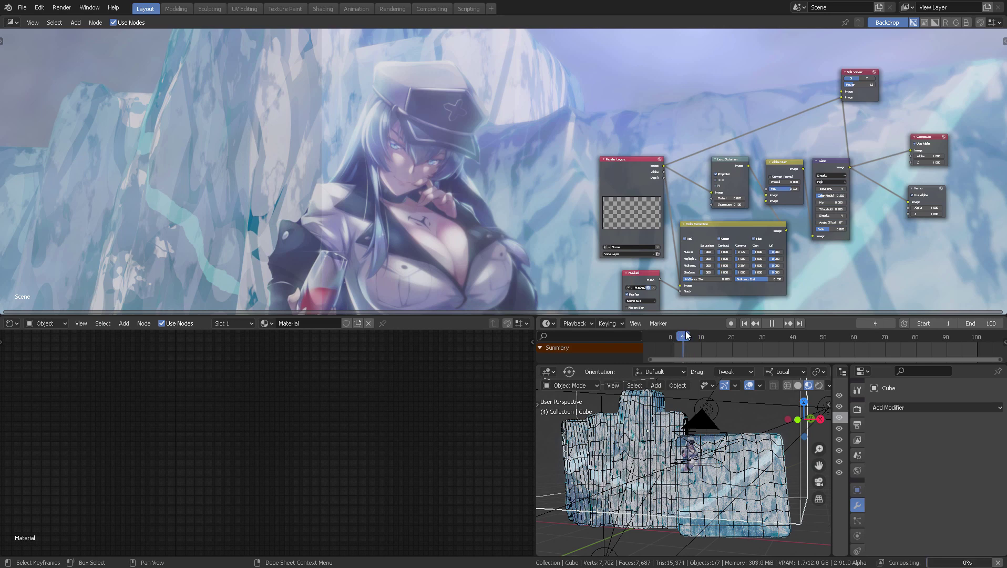
Select the front ice block and maximize the node editor showing its Enchanted ICE material.
{"action": "left_click", "coordinate": [765, 529]}
{"action": "middle_click_drag", "start_coordinate": [99, 463], "coordinate": [118, 429]}
{"action": "key", "text": "ctrl+space"}
Examine the upper texture nodes and the procedural scratches to left and right groups in the ice material.
{"action": "middle_click_drag", "start_coordinate": [505, 170], "coordinate": [546, 271]}
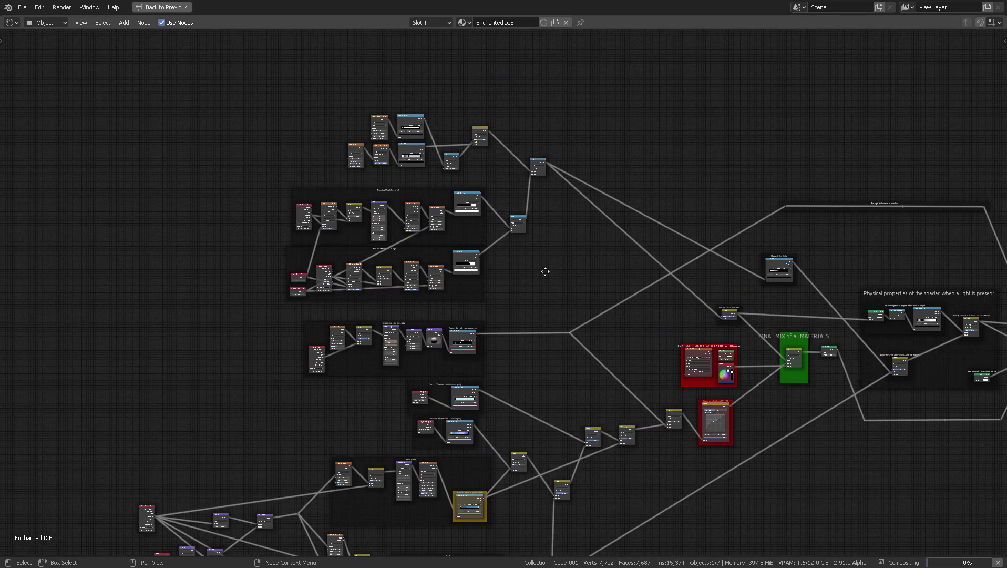
{"action": "scroll", "coordinate": [546, 271], "scroll_direction": "up", "scroll_amount": 5}
{"action": "scroll", "coordinate": [629, 236], "scroll_direction": "up", "scroll_amount": 3}
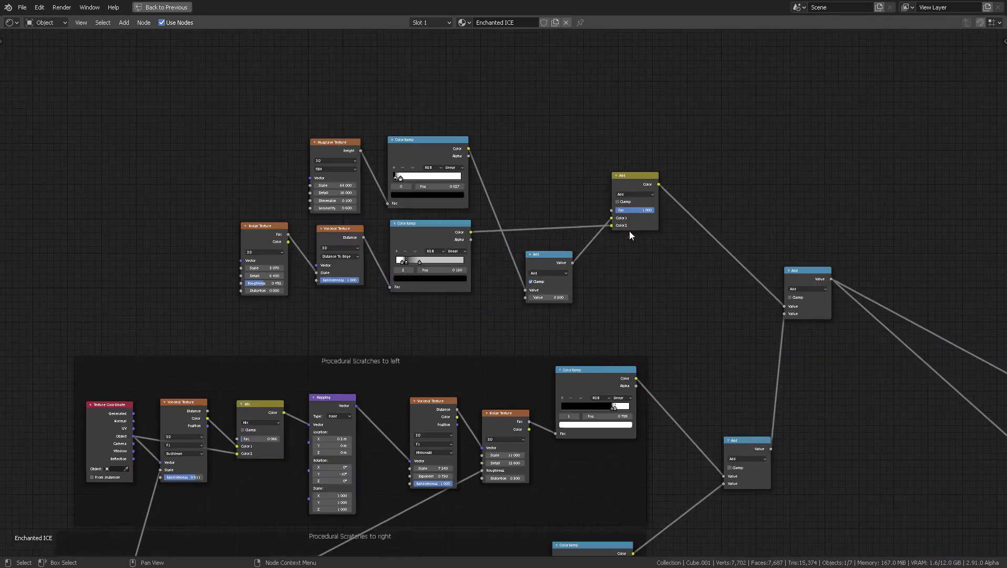
{"action": "scroll", "coordinate": [713, 317], "scroll_direction": "down", "scroll_amount": 5}
{"action": "middle_click_drag", "start_coordinate": [710, 302], "coordinate": [712, 168]}
{"action": "scroll", "coordinate": [695, 339], "scroll_direction": "down", "scroll_amount": 6}
{"action": "middle_click_drag", "start_coordinate": [655, 368], "coordinate": [674, 349]}
{"action": "scroll", "coordinate": [654, 298], "scroll_direction": "up", "scroll_amount": 4}
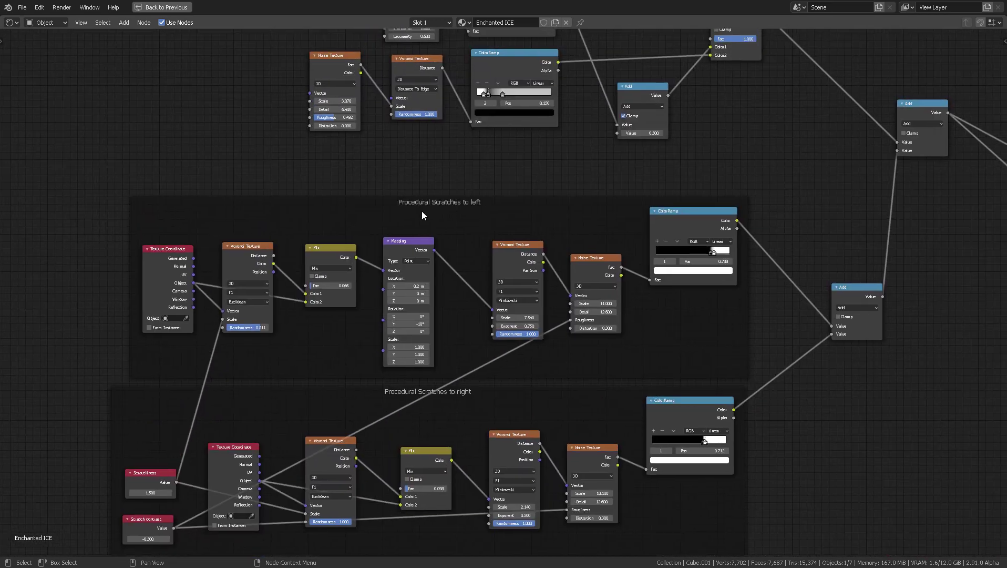
Examine the nodes of the procedural scratches to left and right groups and of the rim light direction group.
{"action": "left_click_drag", "start_coordinate": [421, 211], "coordinate": [402, 186]}
{"action": "scroll", "coordinate": [435, 170], "scroll_direction": "up", "scroll_amount": 2}
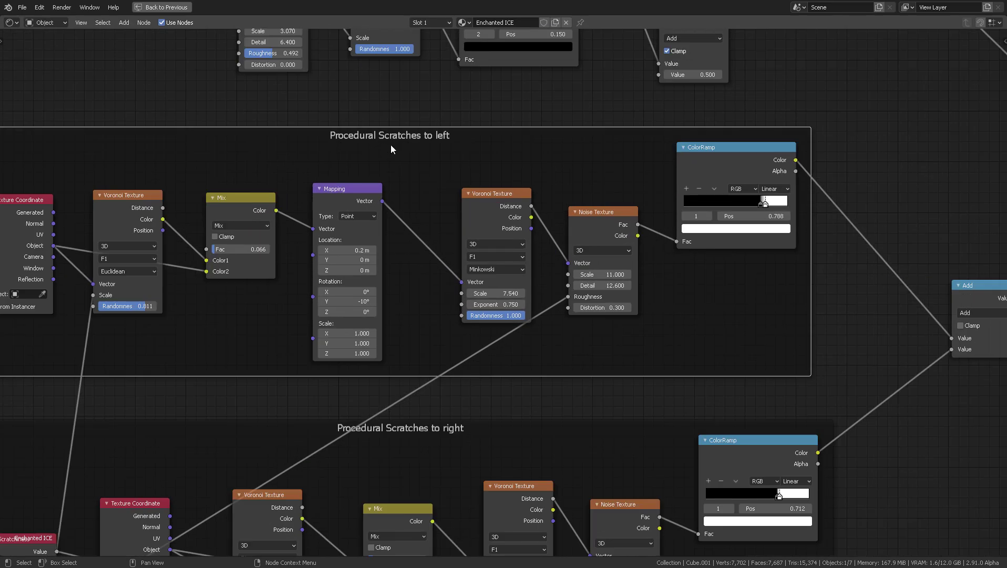
{"action": "scroll", "coordinate": [453, 369], "scroll_direction": "down", "scroll_amount": 1}
{"action": "middle_click_drag", "start_coordinate": [458, 403], "coordinate": [462, 264]}
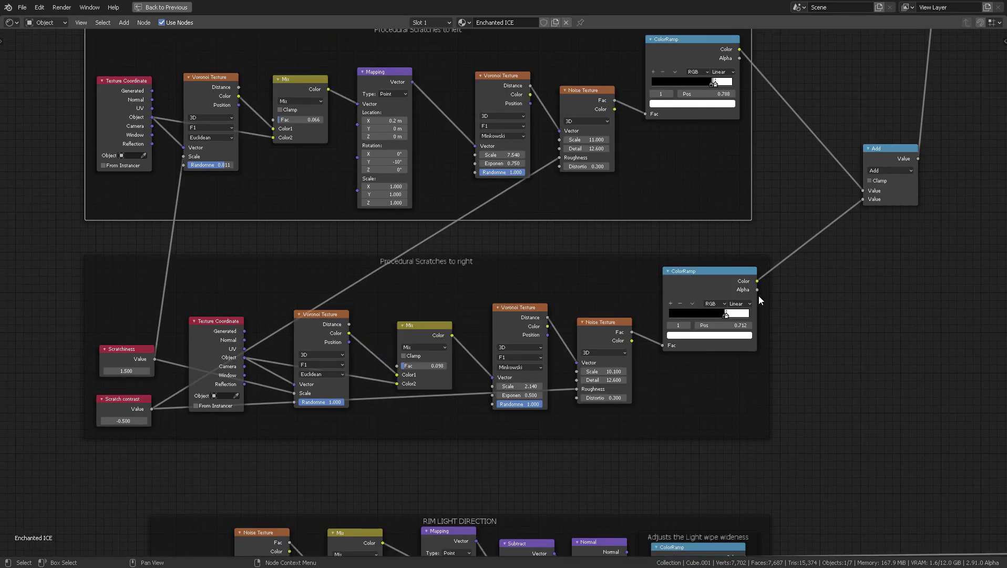
{"action": "scroll", "coordinate": [759, 295], "scroll_direction": "down", "scroll_amount": 4}
{"action": "middle_click_drag", "start_coordinate": [634, 478], "coordinate": [592, 274]}
{"action": "scroll", "coordinate": [546, 276], "scroll_direction": "up", "scroll_amount": 5}
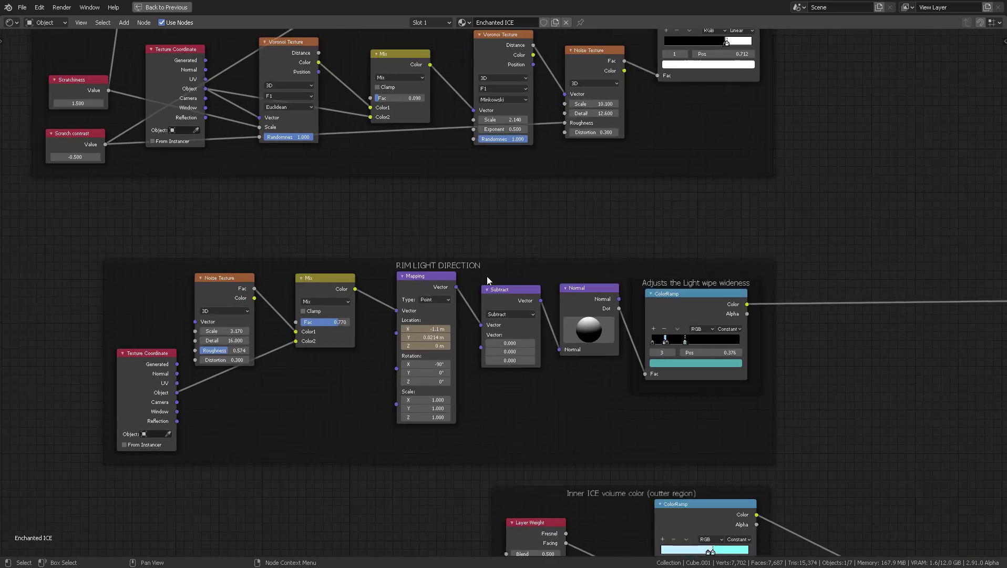
{"action": "scroll", "coordinate": [487, 277], "scroll_direction": "up", "scroll_amount": 2}
{"action": "scroll", "coordinate": [779, 381], "scroll_direction": "down", "scroll_amount": 8}
Examine how the texture, scratch, rim light and ice color groups connect to the final mix of all materials.
{"action": "middle_click_drag", "start_coordinate": [787, 389], "coordinate": [639, 263]}
{"action": "middle_click_drag", "start_coordinate": [865, 317], "coordinate": [403, 351]}
{"action": "scroll", "coordinate": [447, 323], "scroll_direction": "down", "scroll_amount": 8}
{"action": "middle_click_drag", "start_coordinate": [486, 293], "coordinate": [550, 282]}
{"action": "scroll", "coordinate": [509, 307], "scroll_direction": "down", "scroll_amount": 3}
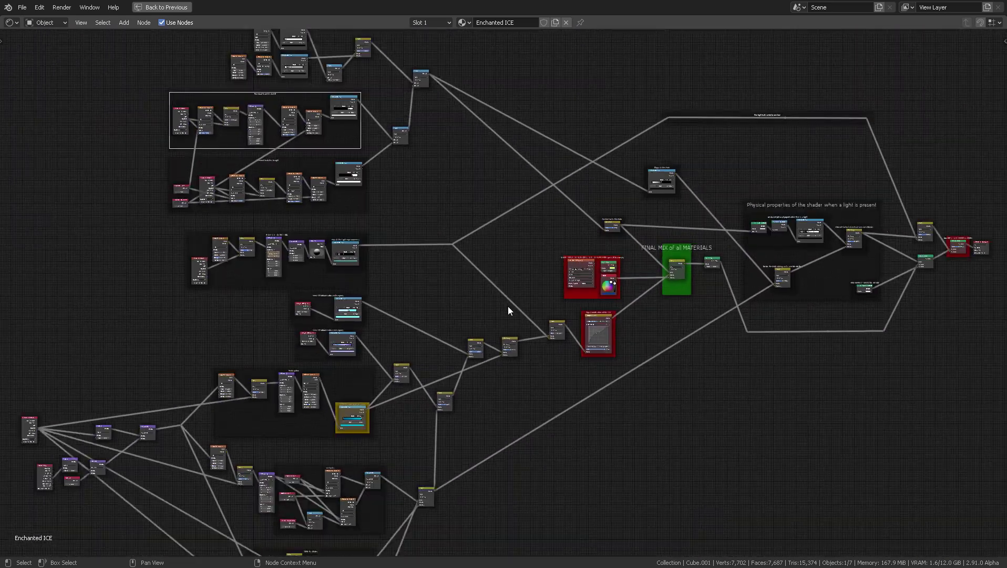
{"action": "scroll", "coordinate": [508, 307], "scroll_direction": "down", "scroll_amount": 5}
{"action": "middle_click_drag", "start_coordinate": [508, 311], "coordinate": [471, 267]}
{"action": "scroll", "coordinate": [473, 294], "scroll_direction": "up", "scroll_amount": 5}
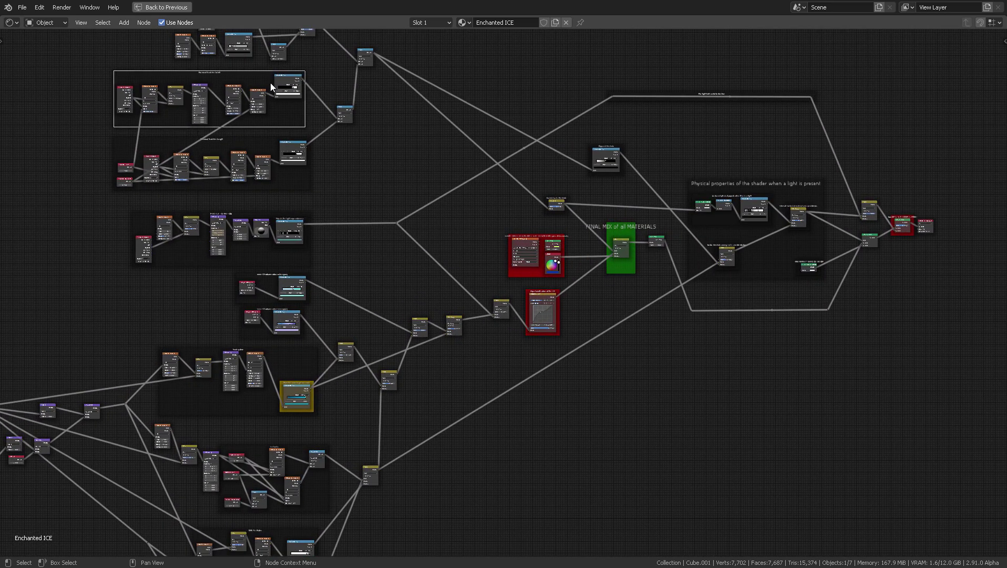
{"action": "middle_click_drag", "start_coordinate": [323, 183], "coordinate": [420, 184]}
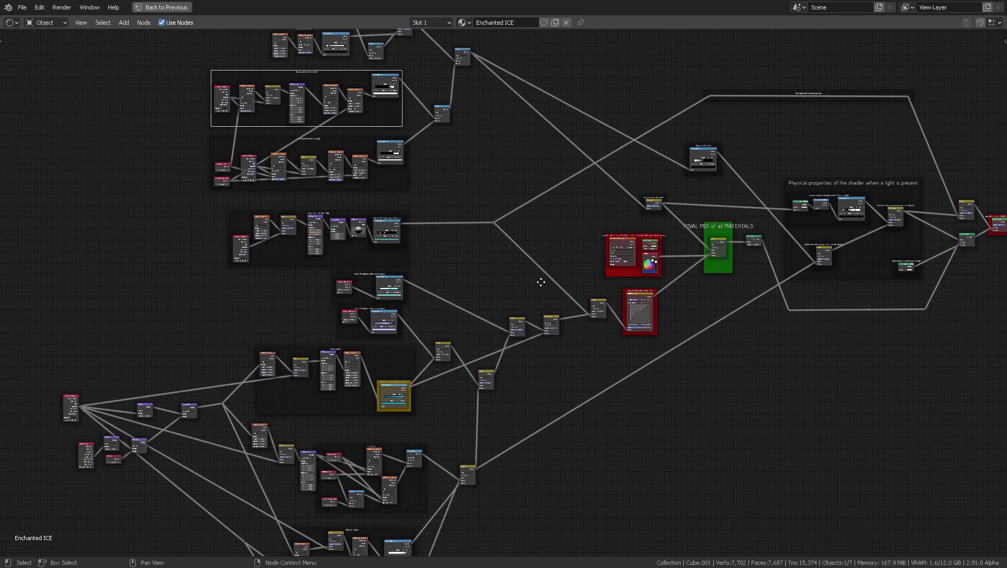
{"action": "middle_click_drag", "start_coordinate": [541, 281], "coordinate": [543, 317]}
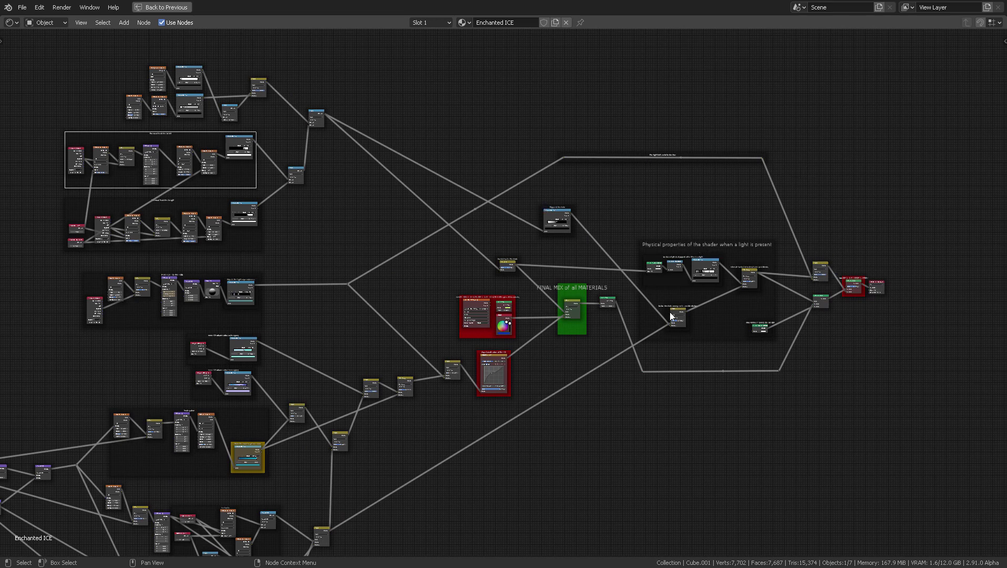
Examine the physical light properties group, the transparency nodes and the final Mix Shader that favors original color versus frost.
{"action": "middle_click_drag", "start_coordinate": [755, 275], "coordinate": [555, 215], "text": "ctrl"}
{"action": "scroll", "coordinate": [542, 236], "scroll_direction": "down", "scroll_amount": 2}
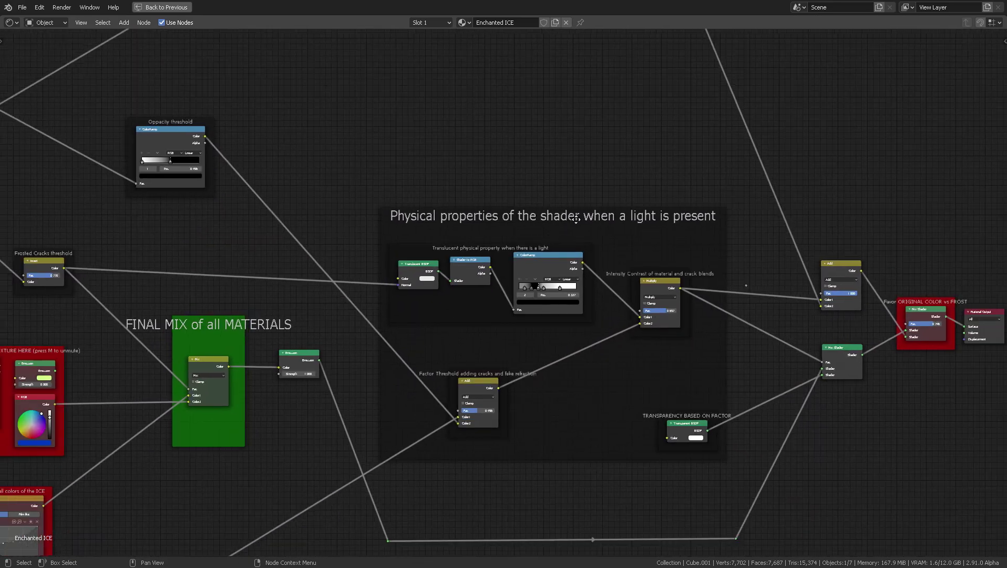
{"action": "middle_click_drag", "start_coordinate": [541, 243], "coordinate": [570, 236]}
{"action": "scroll", "coordinate": [646, 238], "scroll_direction": "down", "scroll_amount": 2}
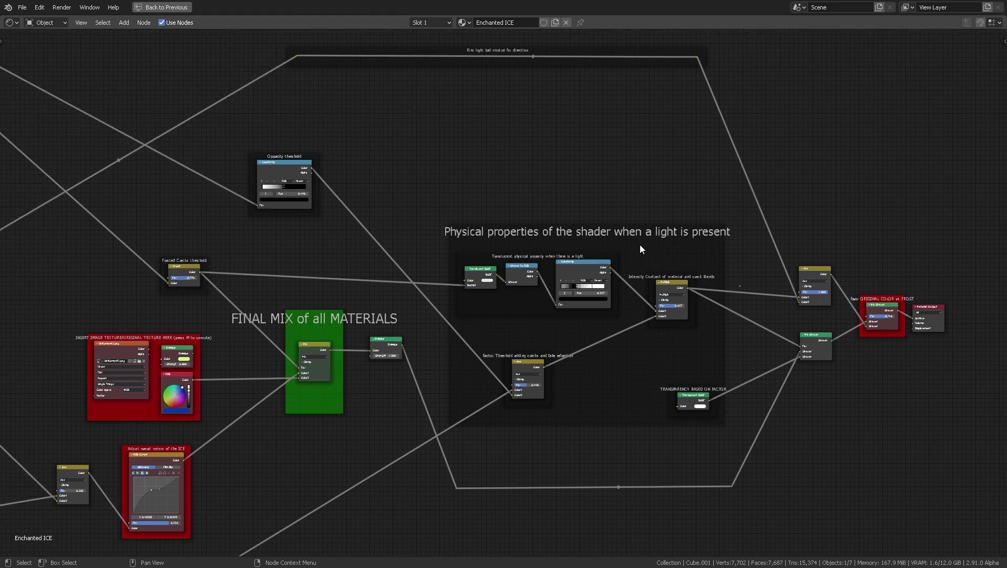
{"action": "middle_click_drag", "start_coordinate": [640, 244], "coordinate": [491, 261]}
{"action": "scroll", "coordinate": [661, 234], "scroll_direction": "down", "scroll_amount": 3}
{"action": "scroll", "coordinate": [491, 261], "scroll_direction": "up", "scroll_amount": 8}
{"action": "middle_click_drag", "start_coordinate": [730, 248], "coordinate": [684, 207]}
{"action": "middle_click_drag", "start_coordinate": [783, 234], "coordinate": [664, 233]}
{"action": "scroll", "coordinate": [662, 284], "scroll_direction": "up", "scroll_amount": 2}
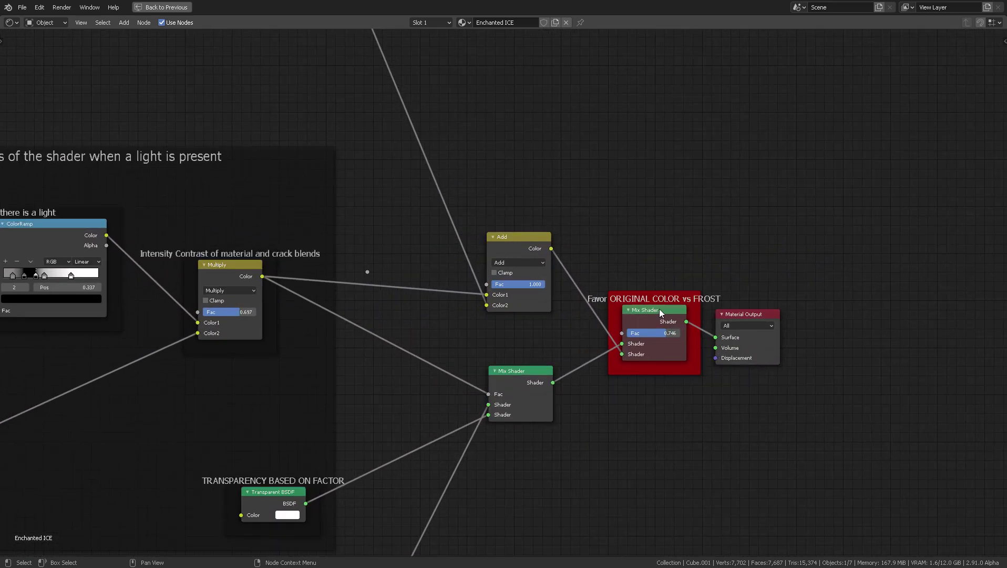
Restore the multi-editor layout, fit more of the ice node tree in its editor and enlarge the compositor area.
{"action": "key", "text": "ctrl+space"}
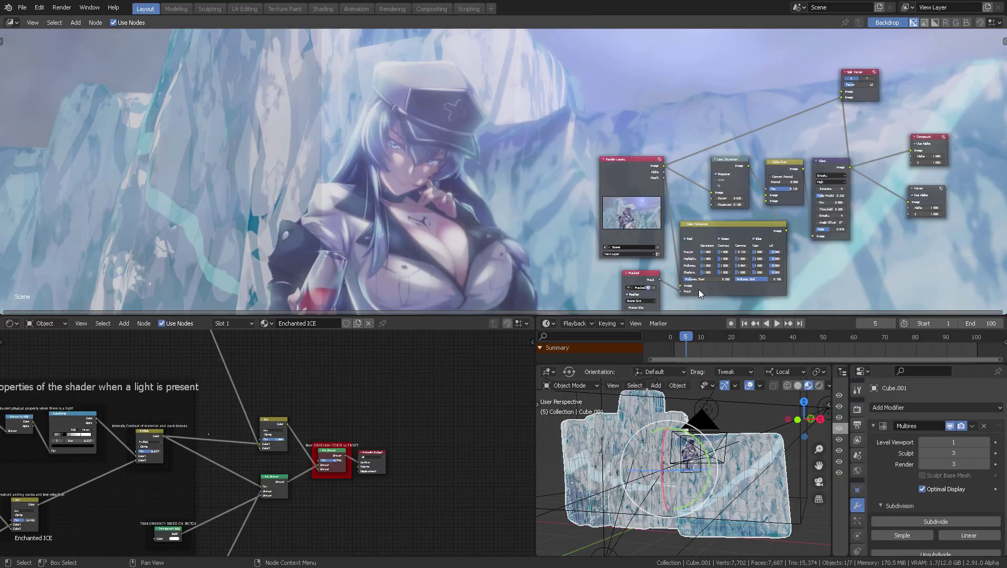
{"action": "scroll", "coordinate": [346, 414], "scroll_direction": "down", "scroll_amount": 7}
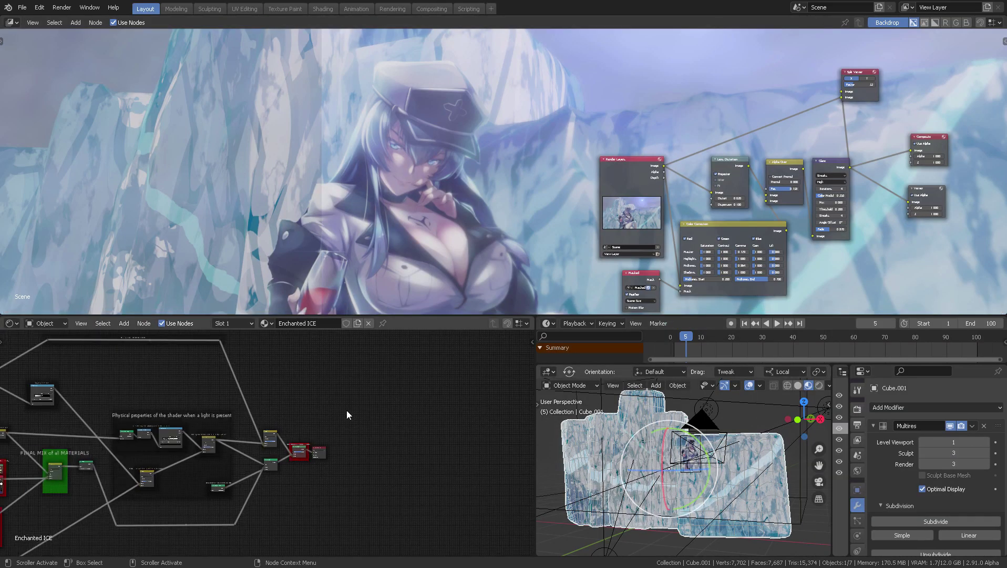
{"action": "scroll", "coordinate": [387, 420], "scroll_direction": "down", "scroll_amount": 1}
{"action": "middle_click_drag", "start_coordinate": [375, 416], "coordinate": [445, 395]}
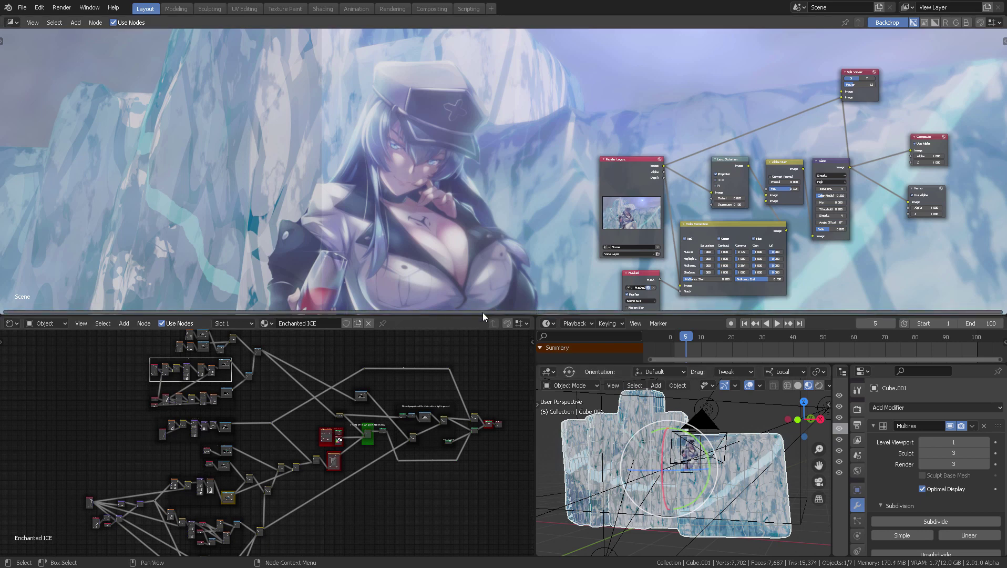
{"action": "left_click_drag", "start_coordinate": [483, 315], "coordinate": [490, 366]}
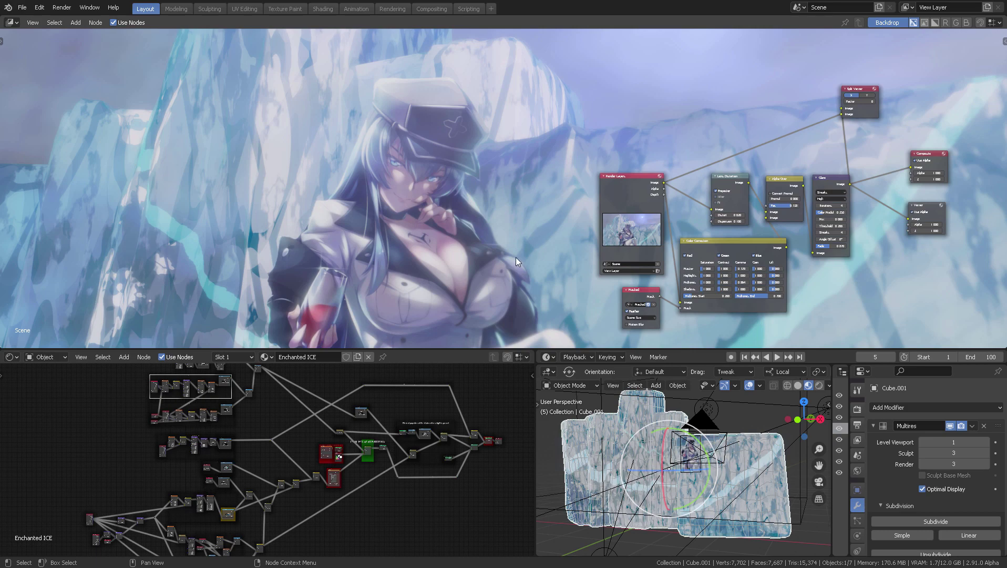
Maximize the 3D viewport around the character and ice blocks, hide the overlays and display the scene in rendered shading.
{"action": "middle_click_drag", "start_coordinate": [683, 452], "coordinate": [727, 447]}
{"action": "scroll", "coordinate": [730, 445], "scroll_direction": "up", "scroll_amount": 2}
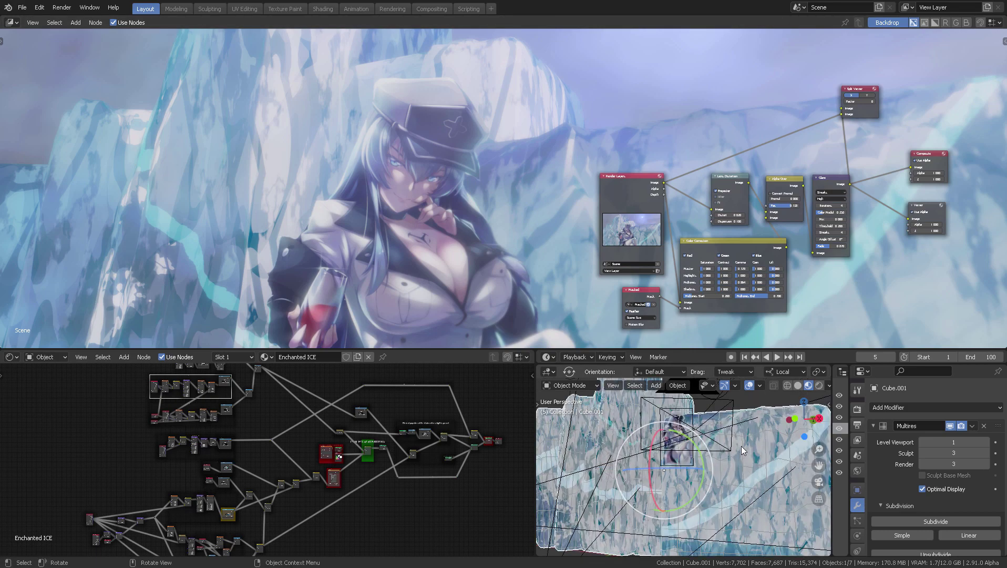
{"action": "scroll", "coordinate": [742, 445], "scroll_direction": "up", "scroll_amount": 2}
{"action": "key", "text": "ctrl+space"}
{"action": "middle_click_drag", "start_coordinate": [686, 263], "coordinate": [682, 284], "text": "shift"}
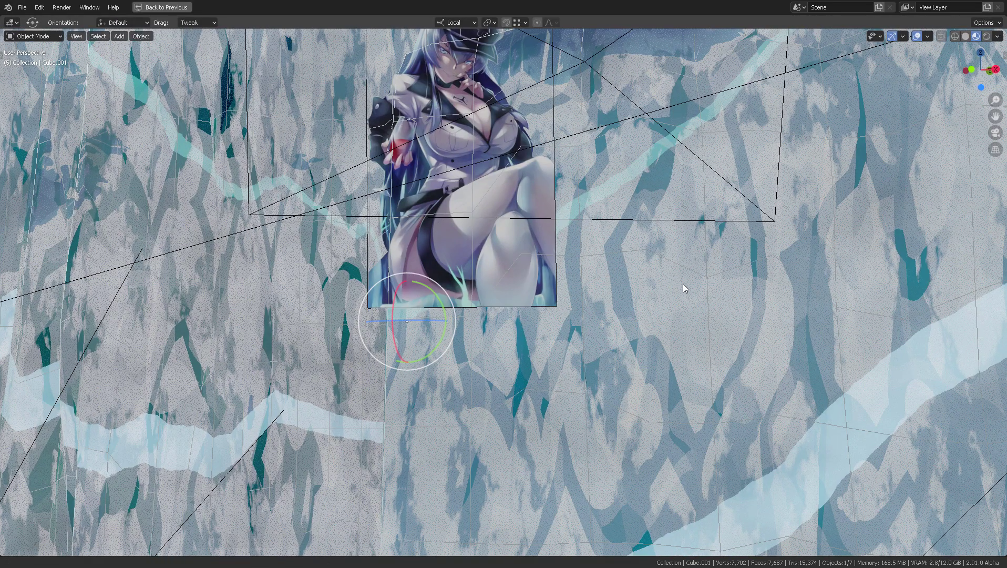
{"action": "middle_click_drag", "start_coordinate": [661, 158], "coordinate": [631, 397], "text": "shift"}
{"action": "left_click", "coordinate": [916, 37]}
{"action": "left_click", "coordinate": [987, 36]}
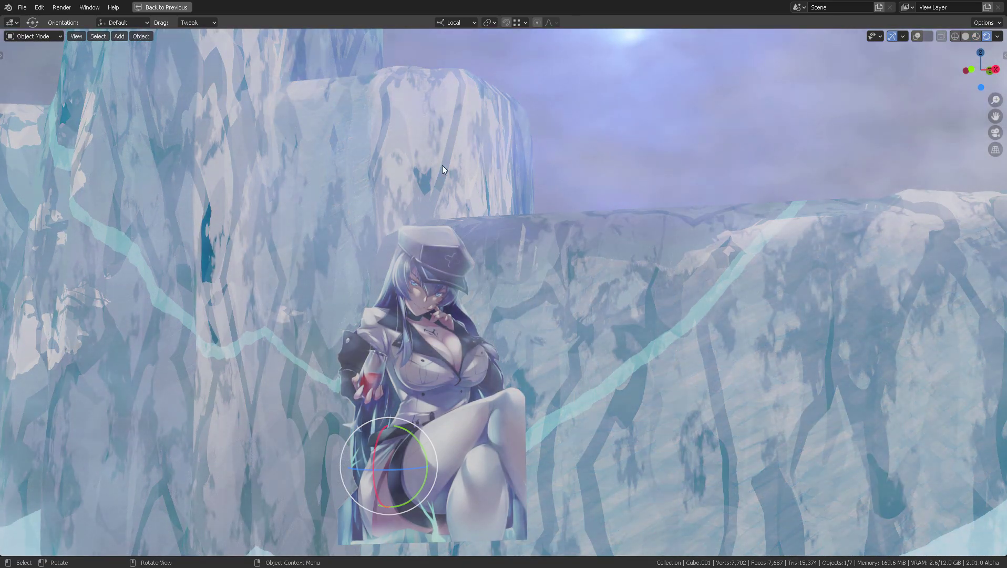
Deselect all objects, set the viewport to material preview shading and restore the multi-editor layout.
{"action": "key", "text": "alt+a"}
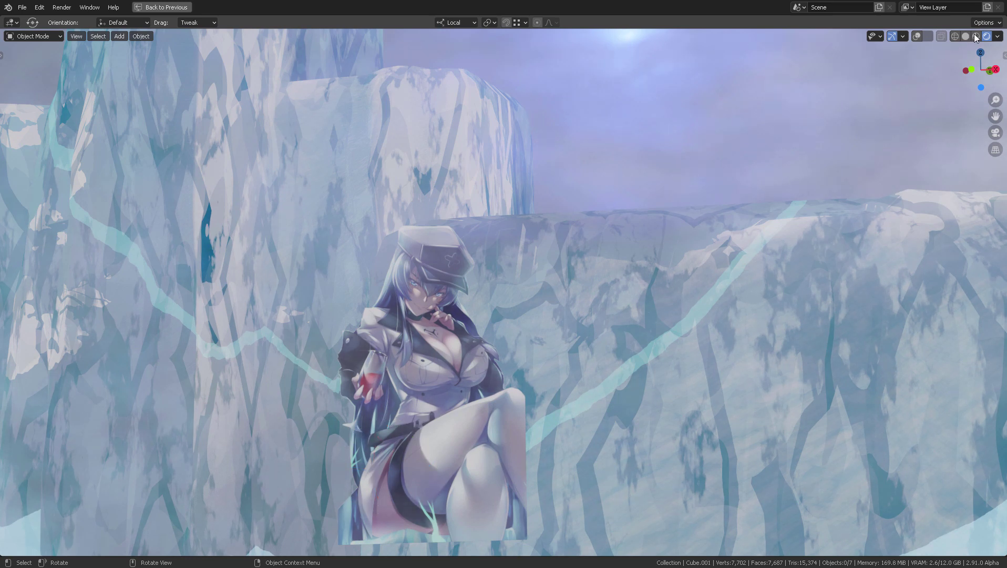
{"action": "left_click", "coordinate": [975, 36]}
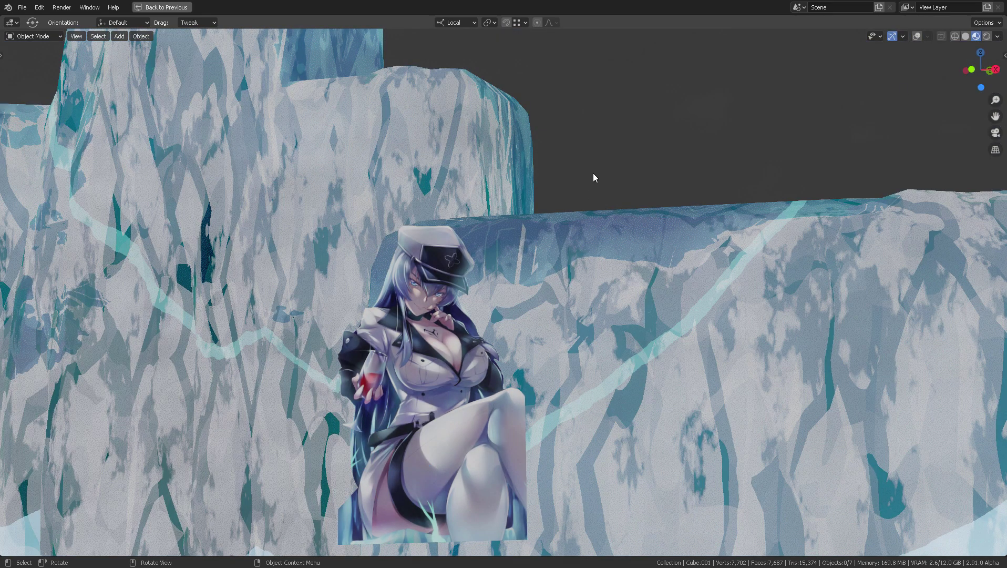
{"action": "key", "text": "ctrl+space"}
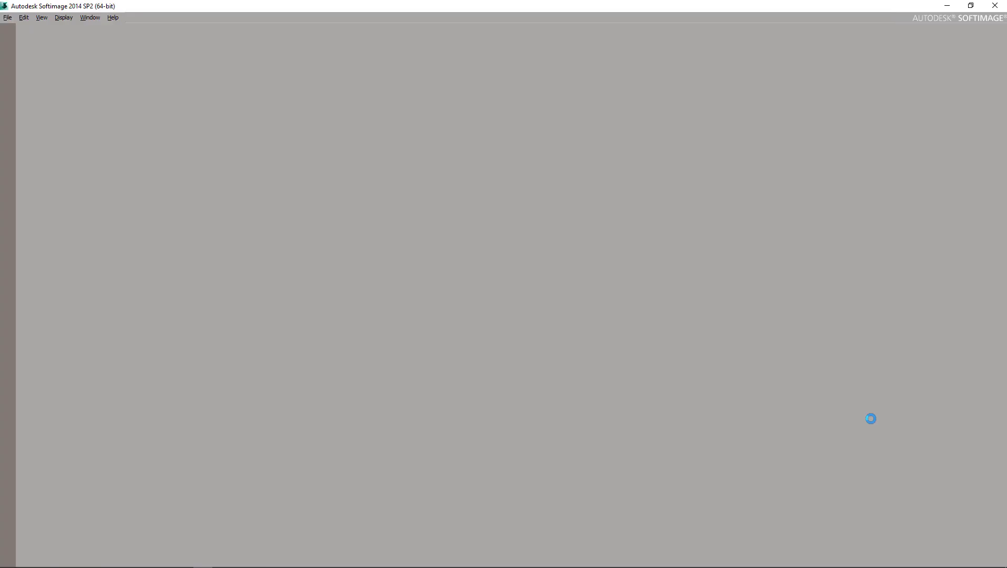
Switch from Softimage back to Blender and display the ice blocks as wireframes in the 3D viewport.
{"action": "key", "text": "alt+Tab"}
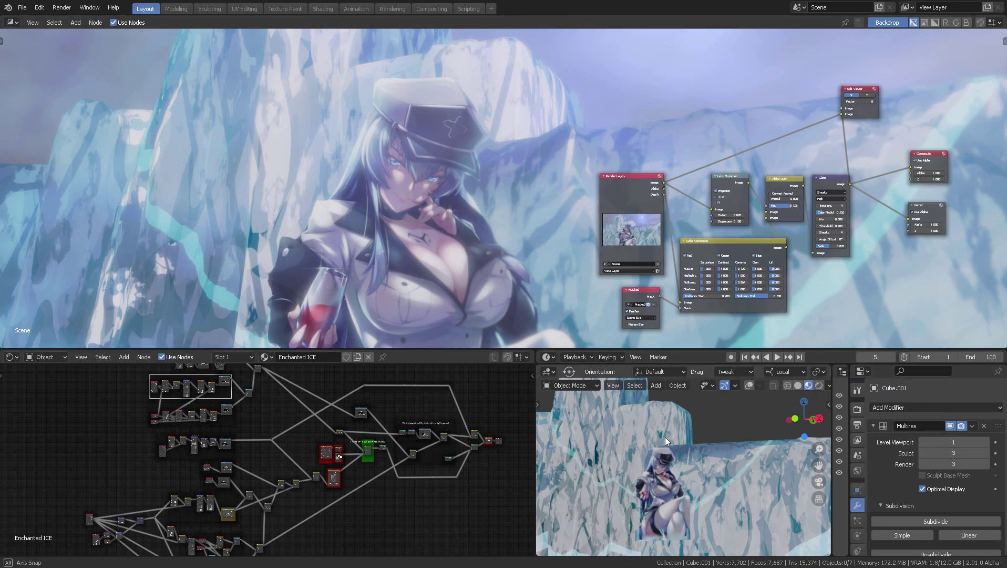
{"action": "mouse_move", "coordinate": [665, 437]}
{"action": "middle_mouse_down"}
{"action": "mouse_move", "coordinate": [727, 437]}
{"action": "mouse_move", "coordinate": [670, 442]}
{"action": "mouse_move", "coordinate": [659, 457]}
{"action": "mouse_move", "coordinate": [704, 448]}
{"action": "mouse_move", "coordinate": [678, 457]}
{"action": "mouse_move", "coordinate": [749, 459]}
{"action": "middle_mouse_up"}
{"action": "key", "text": "shift+z"}
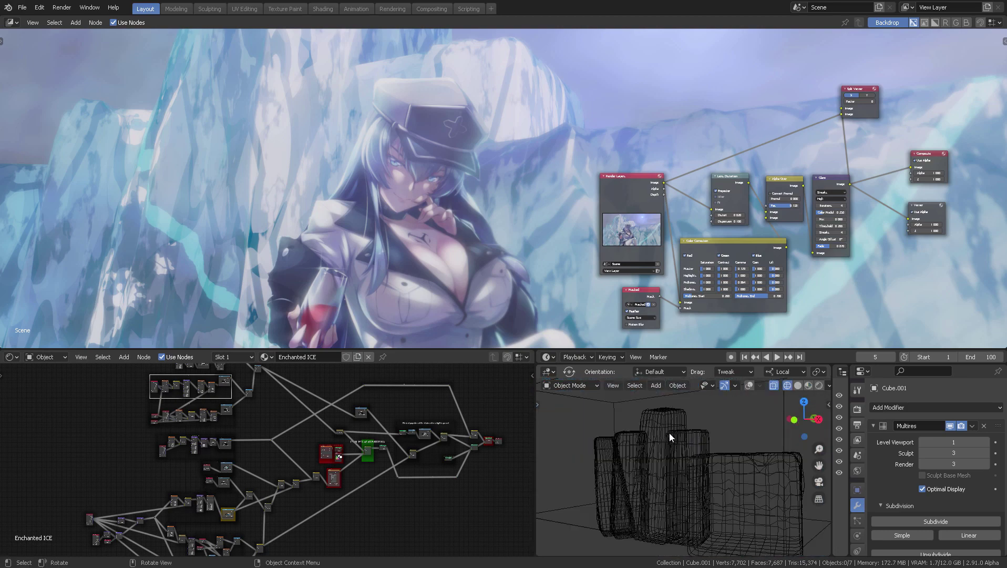
{"action": "middle_click_drag", "start_coordinate": [669, 436], "coordinate": [693, 425]}
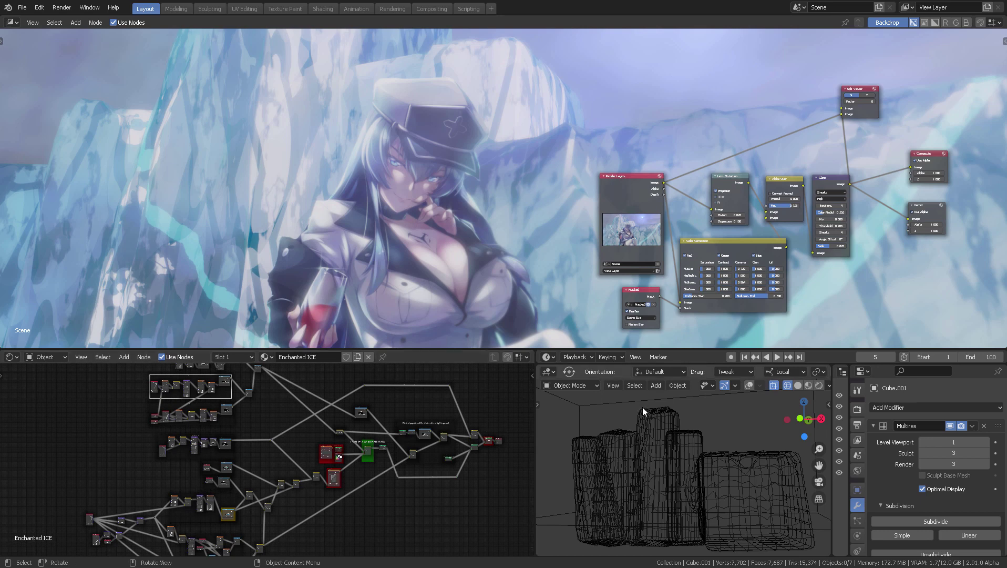
Switch to Softimage and install the GESImporter.xsiaddon file from the XSI Addons folder.
{"action": "key", "text": "alt+Tab"}
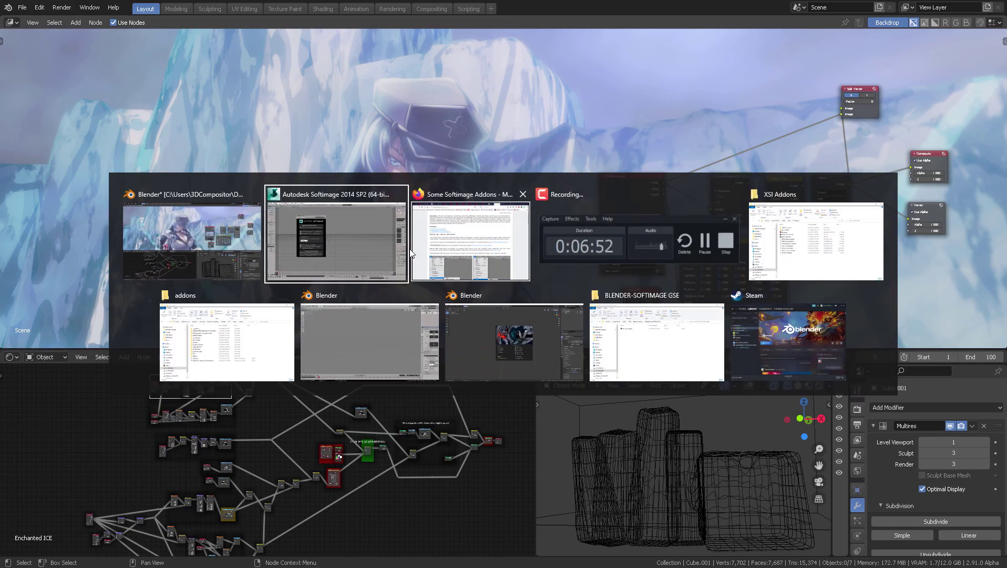
{"action": "left_click", "coordinate": [365, 220]}
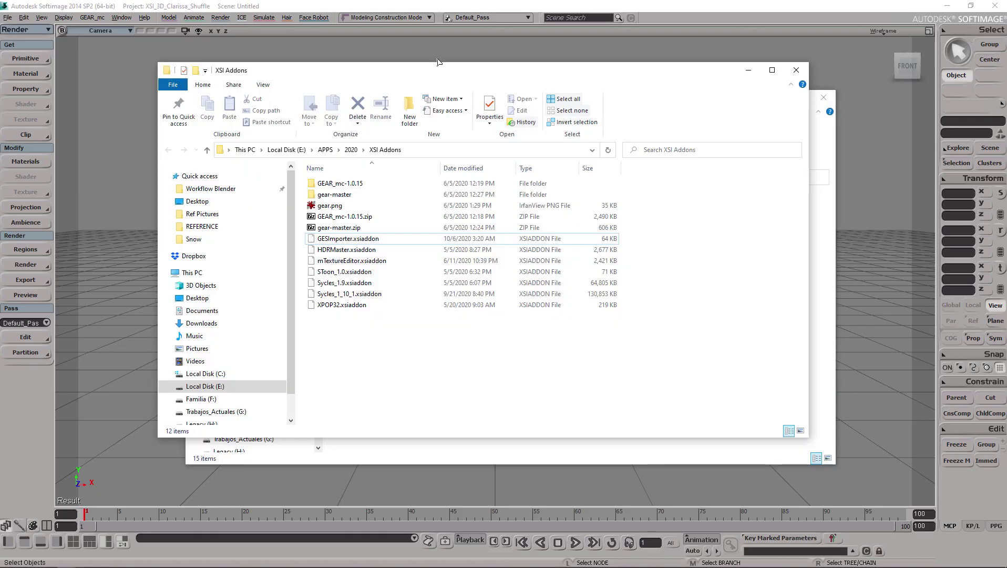
{"action": "left_click_drag", "start_coordinate": [438, 65], "coordinate": [445, 46]}
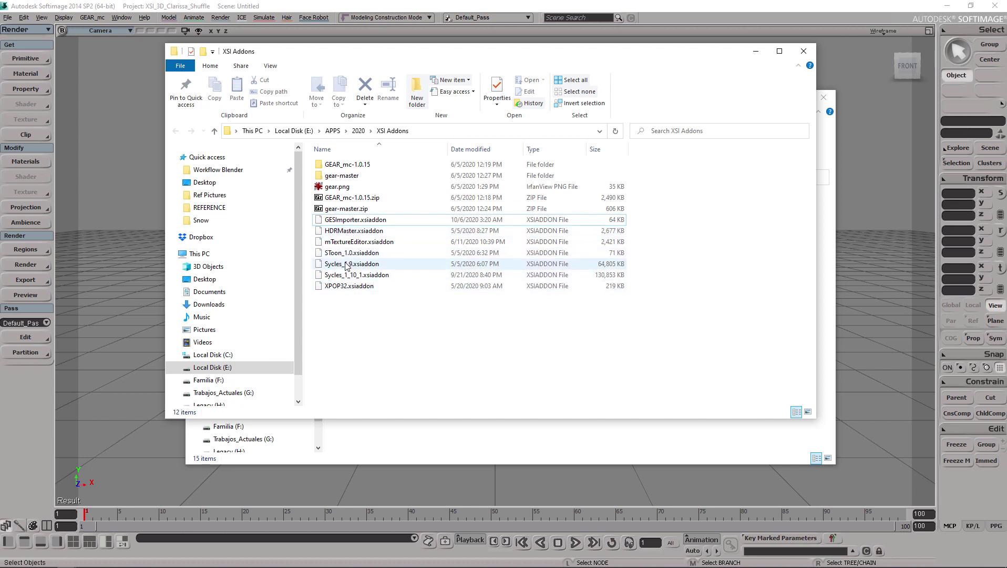
{"action": "left_click", "coordinate": [380, 266]}
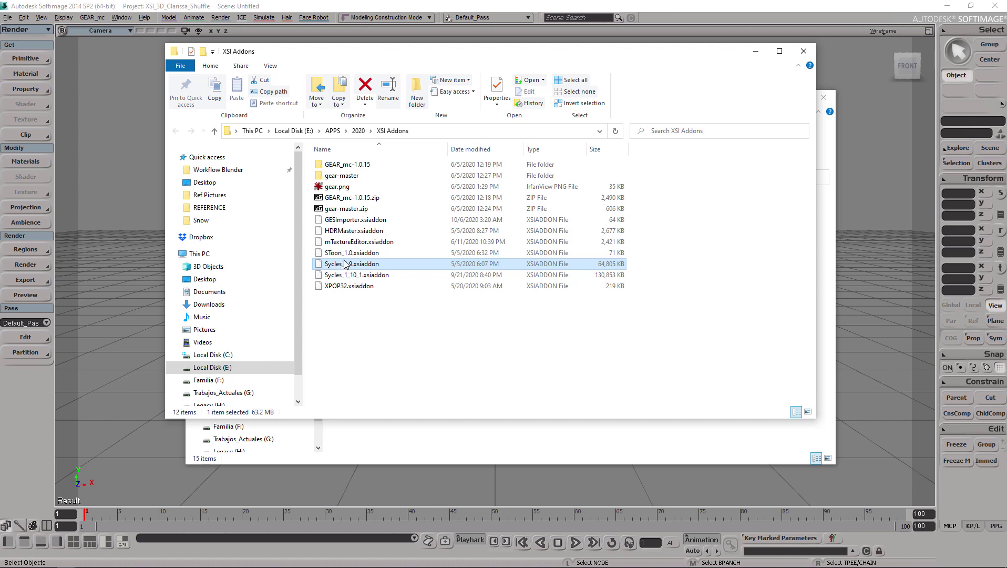
{"action": "left_click", "coordinate": [350, 220]}
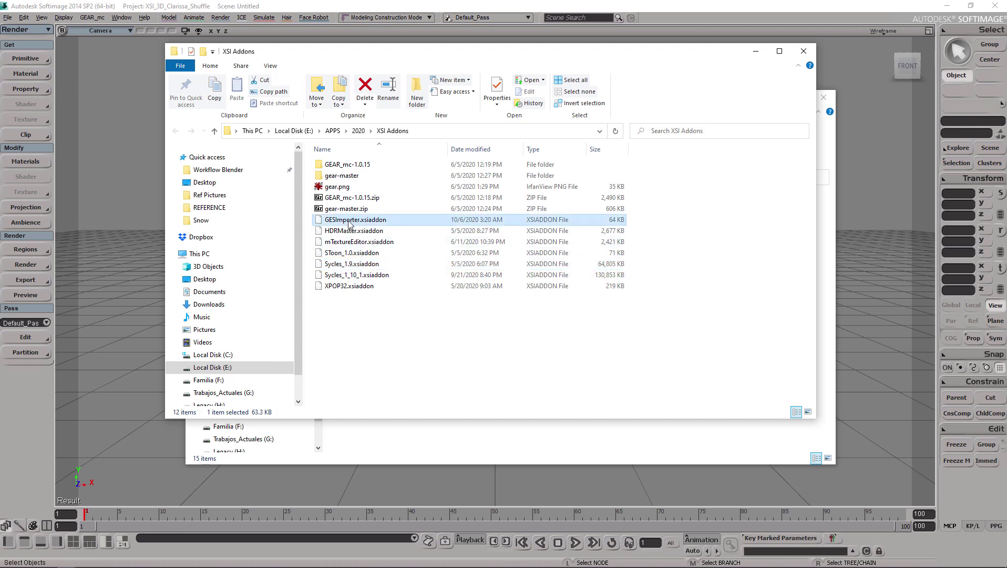
{"action": "left_click_drag", "start_coordinate": [363, 223], "coordinate": [128, 264]}
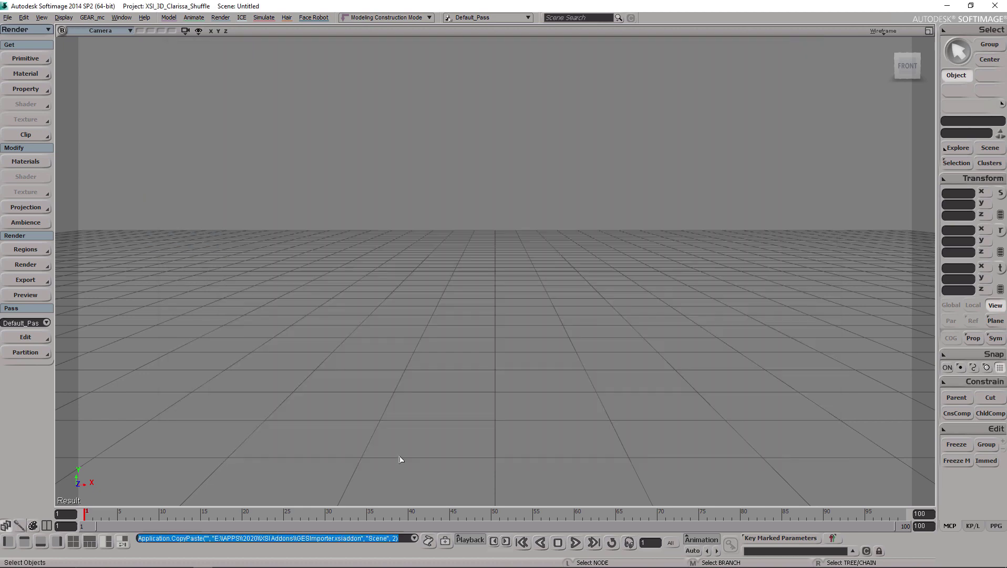
Check the logged installation command of the GES importer in the Script Editor and close the editor.
{"action": "left_click", "coordinate": [429, 542]}
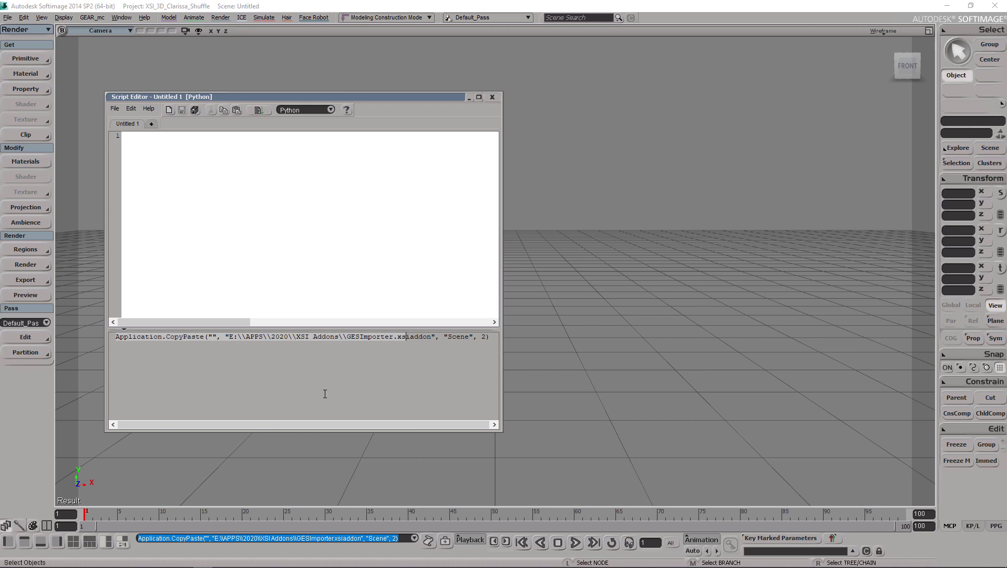
{"action": "left_click", "coordinate": [170, 347]}
{"action": "left_click", "coordinate": [176, 338]}
{"action": "left_click_drag", "start_coordinate": [212, 338], "coordinate": [493, 338]}
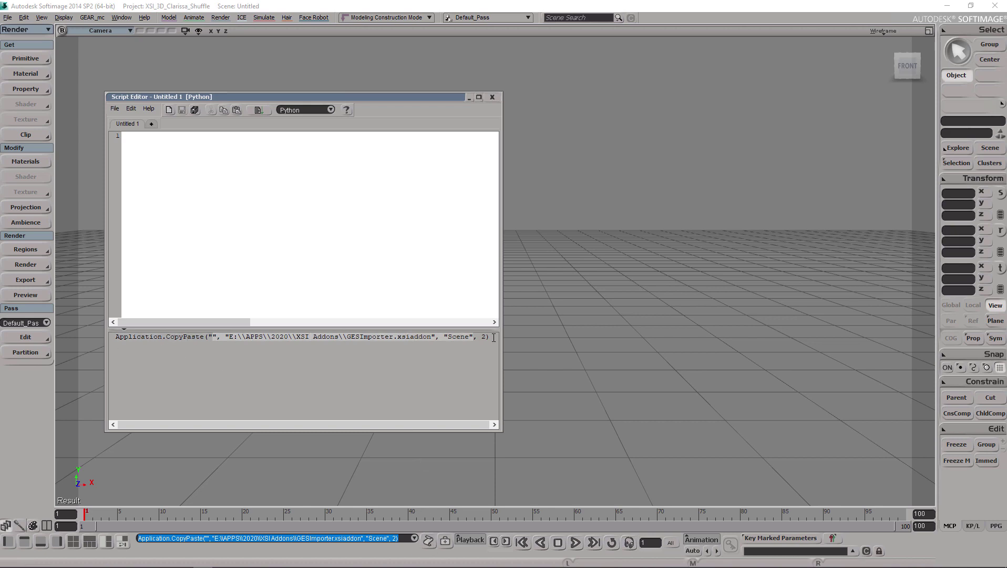
{"action": "left_click", "coordinate": [492, 97]}
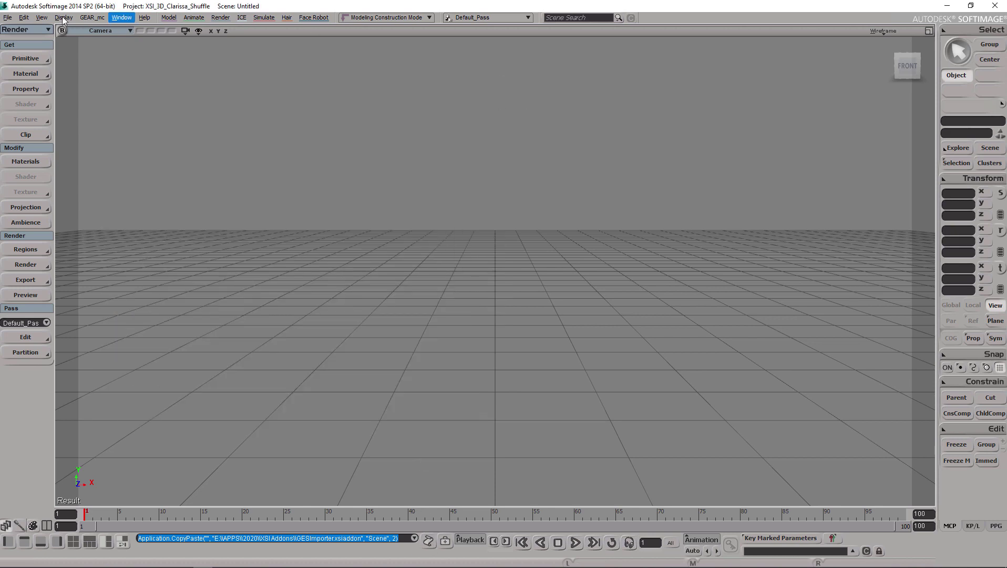
Check the GES import commands available in Softimage.
{"action": "left_click", "coordinate": [7, 18]}
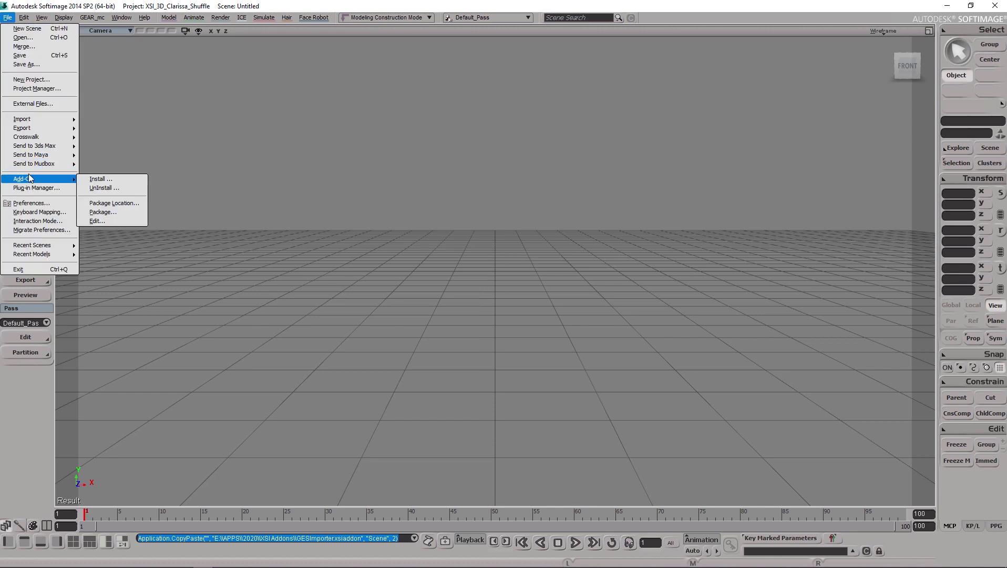
{"action": "mouse_move", "coordinate": [37, 121]}
{"action": "mouse_move", "coordinate": [88, 267]}
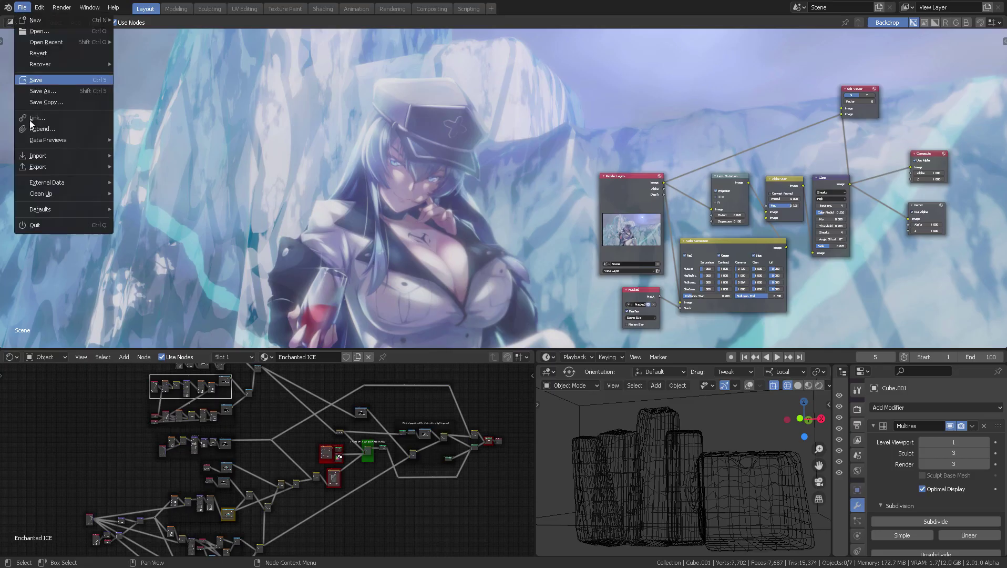
Switch to Blender, open the preferences and locate io_scene_ges.zip in the BLENDER-SOFTIMAGE GSE folder.
{"action": "mouse_move", "coordinate": [40, 9]}
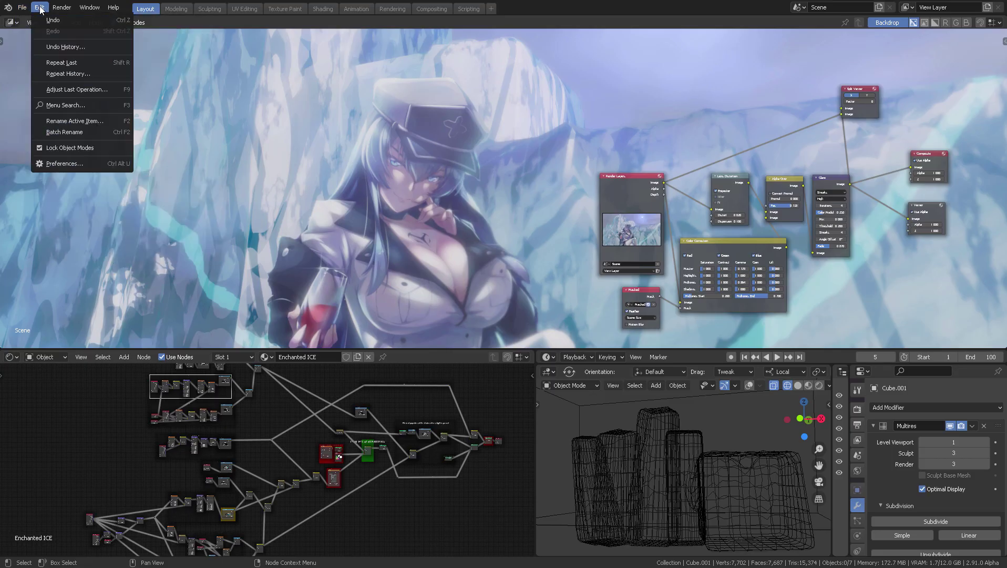
{"action": "left_click", "coordinate": [75, 164]}
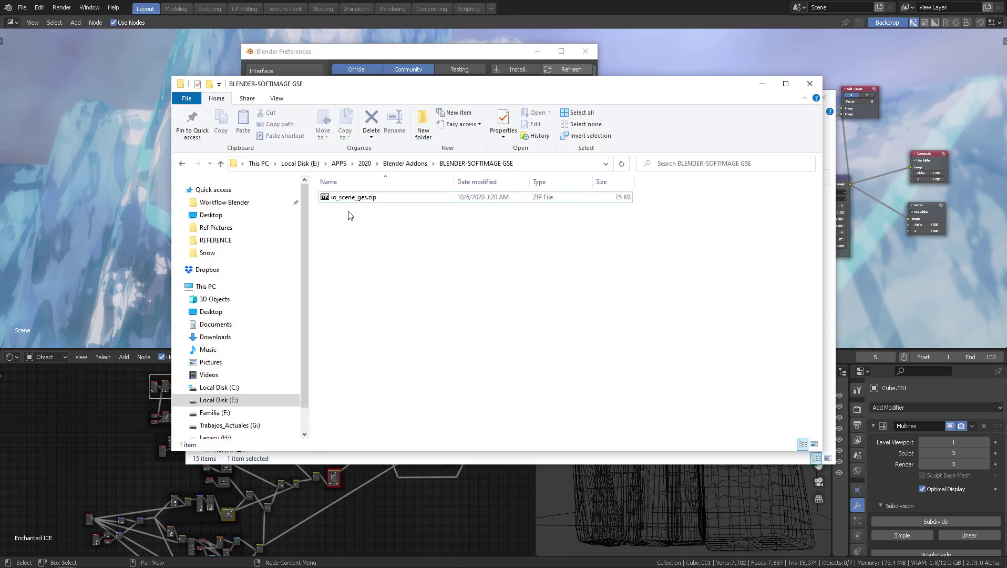
{"action": "left_click", "coordinate": [525, 164]}
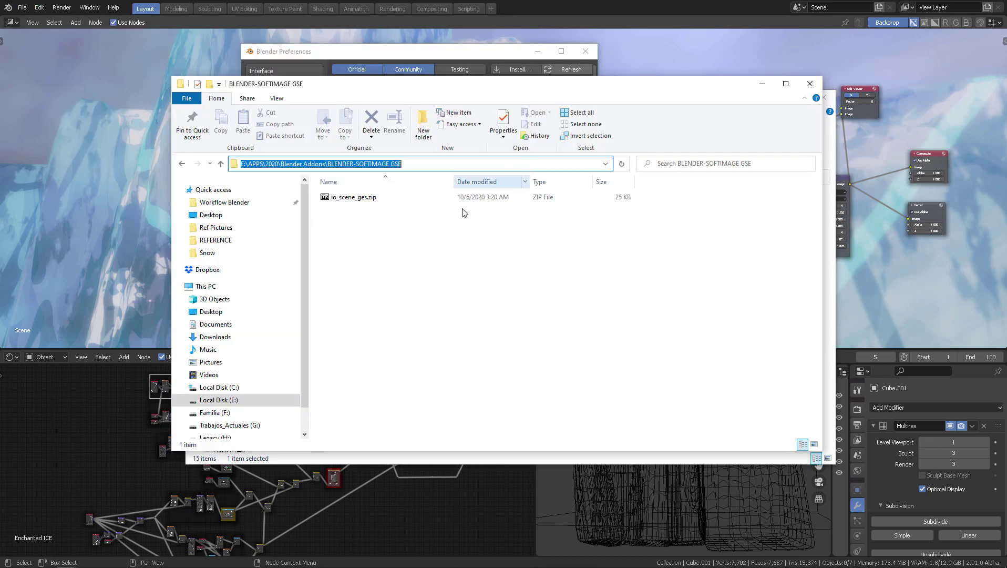
{"action": "left_click", "coordinate": [457, 199]}
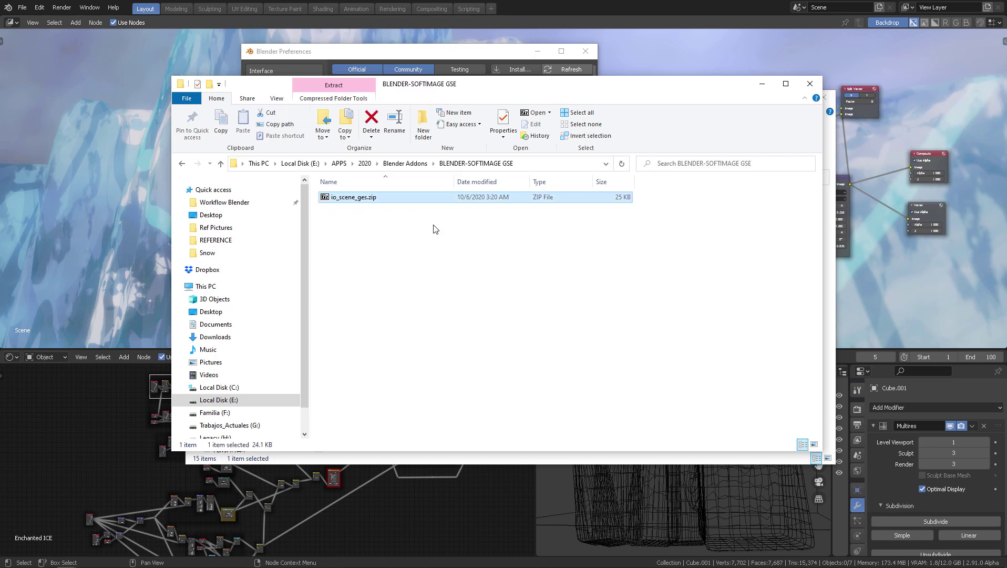
{"action": "left_click", "coordinate": [562, 53]}
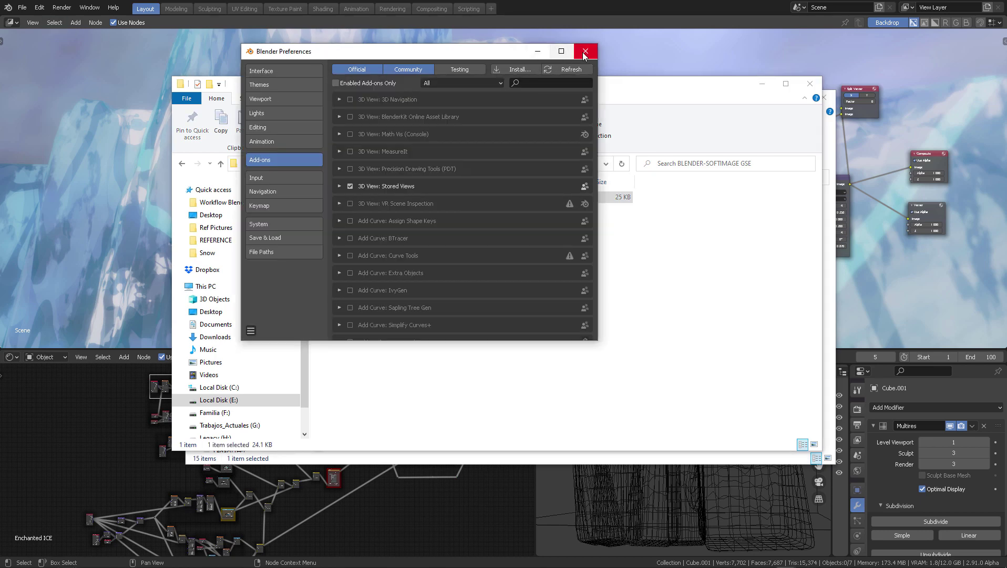
Open Blender's add-on preferences and start installing an add-on from a file.
{"action": "left_click", "coordinate": [39, 7]}
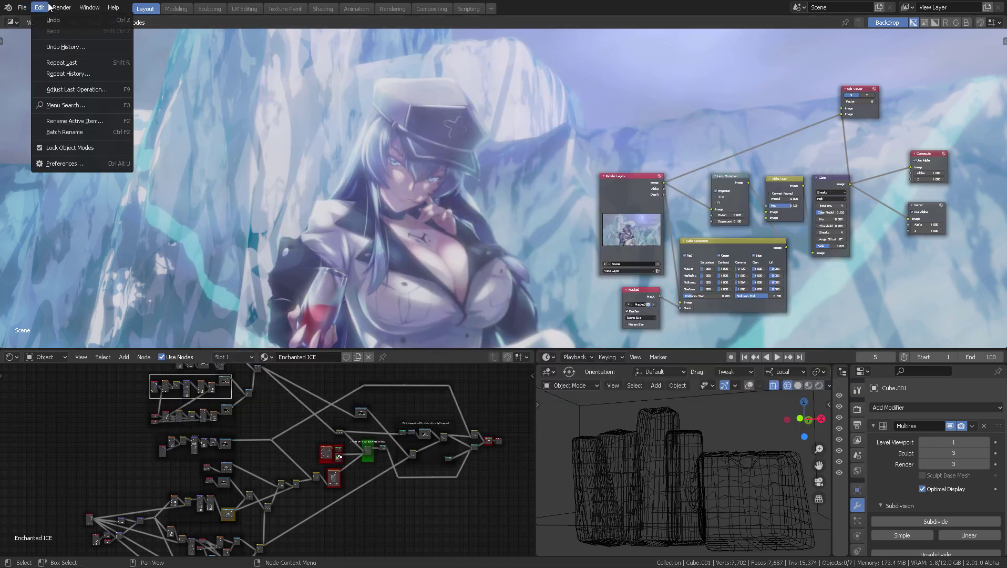
{"action": "left_click", "coordinate": [63, 164]}
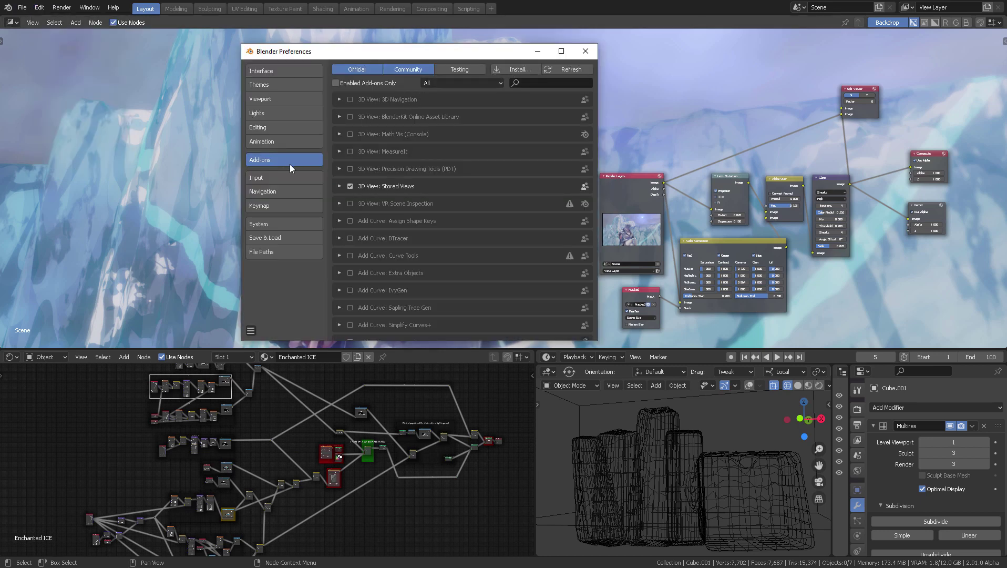
{"action": "left_click", "coordinate": [526, 69]}
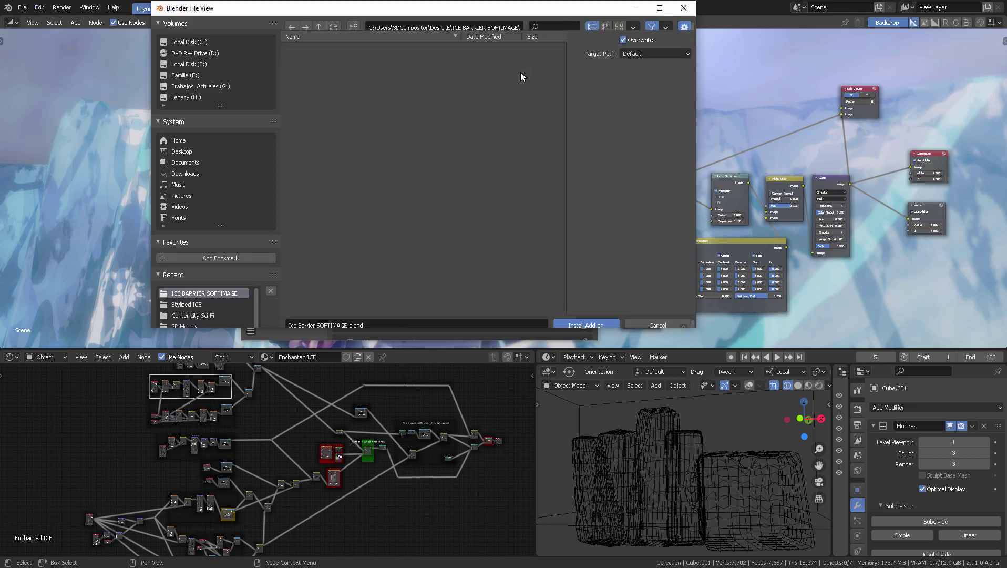
{"action": "left_click", "coordinate": [483, 28]}
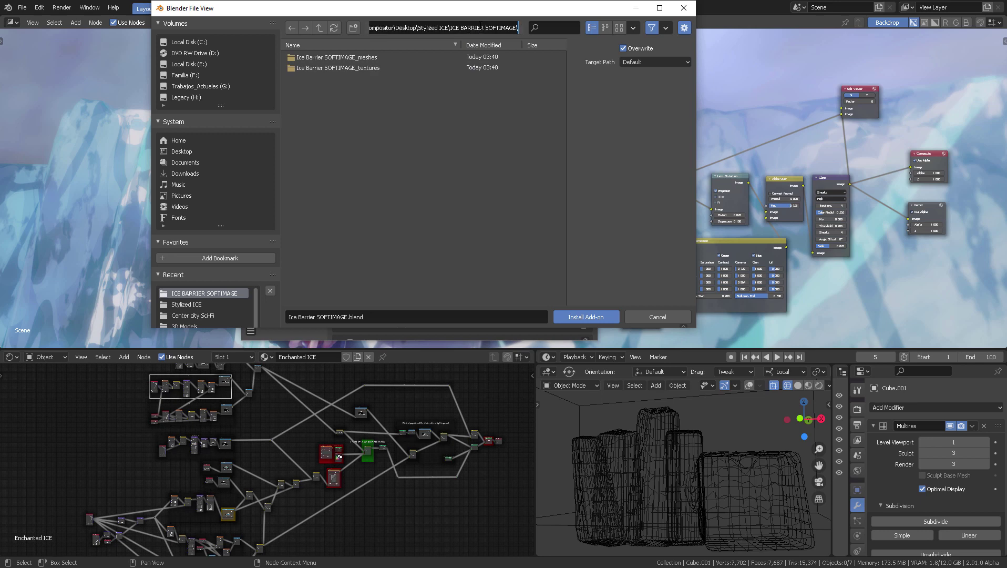
{"action": "key", "text": "BackSpace"}
{"action": "key", "text": "Escape"}
Copy the path E:\APPS\2020\Blender Addons\BLENDER-SOFTIMAGE GSE into the file browser and install io_scene_ges.zip from there.
{"action": "key", "text": "alt+Tab"}
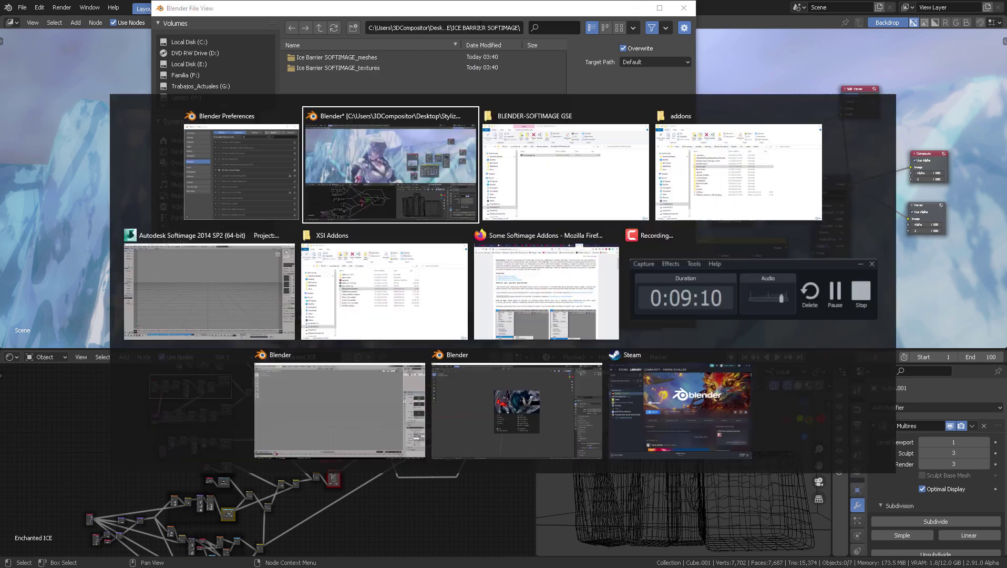
{"action": "left_click", "coordinate": [551, 171]}
{"action": "left_click", "coordinate": [543, 164]}
{"action": "key", "text": "ctrl+c"}
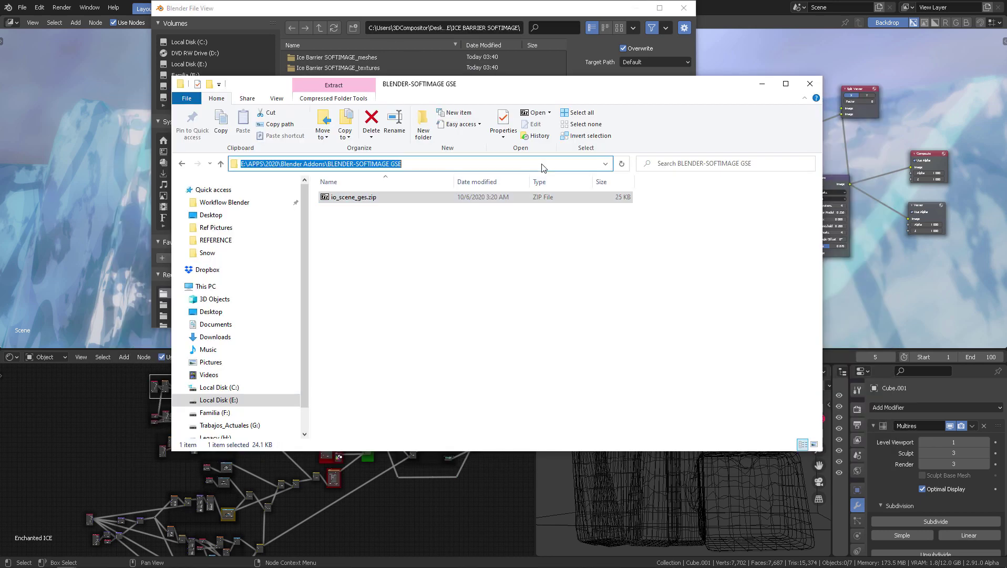
{"action": "left_click", "coordinate": [449, 24]}
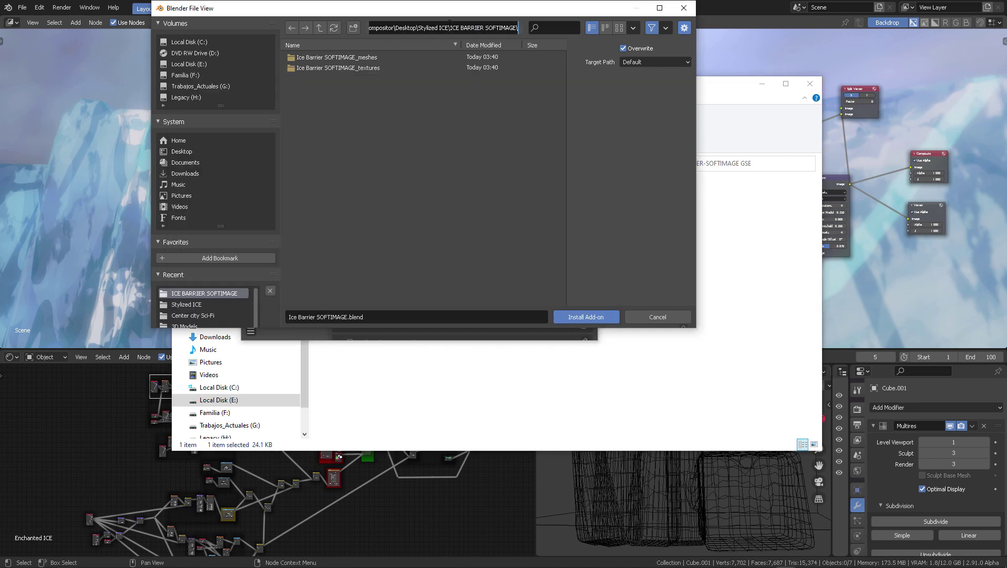
{"action": "key", "text": "ctrl+v"}
{"action": "key", "text": "Return"}
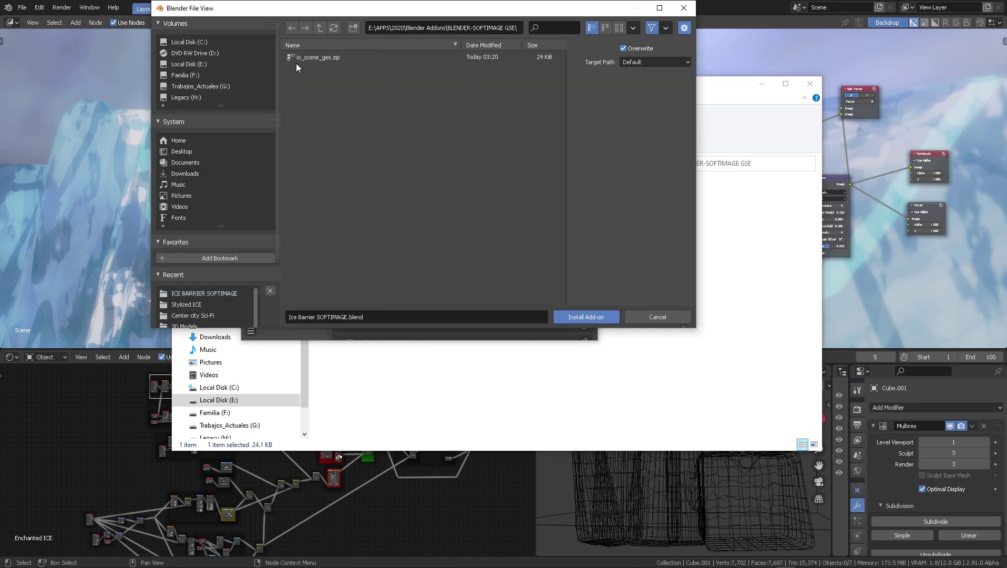
{"action": "left_click", "coordinate": [303, 59]}
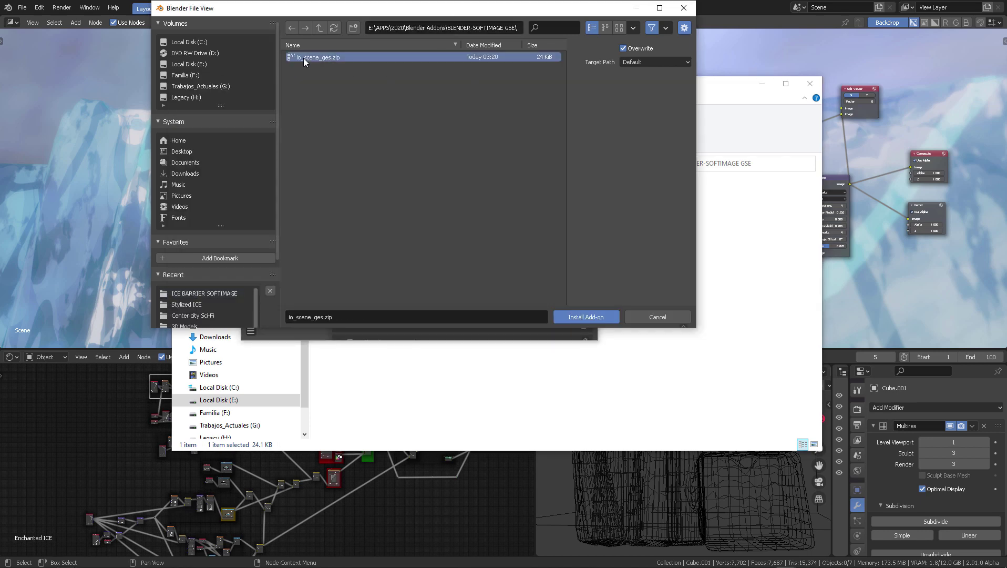
{"action": "left_click", "coordinate": [587, 317]}
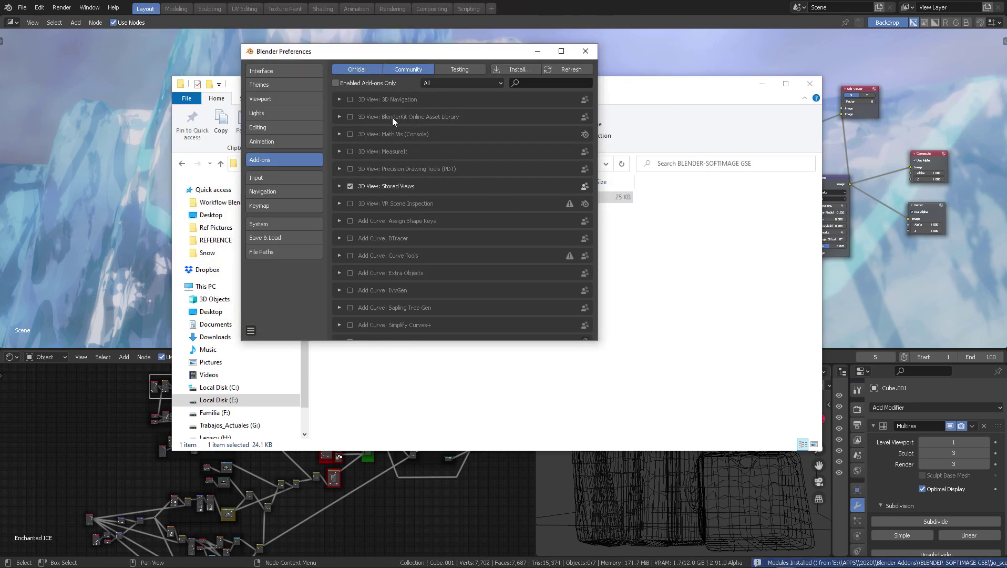
Search the add-ons for "ges" to check the installed exporter, and close the preferences.
{"action": "left_click", "coordinate": [538, 84]}
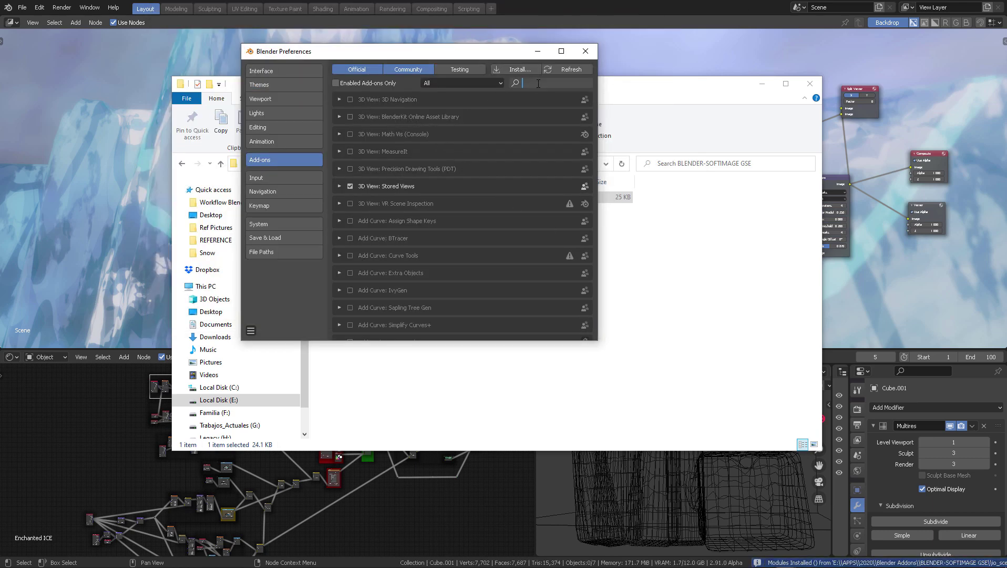
{"action": "type", "text": "ges"}
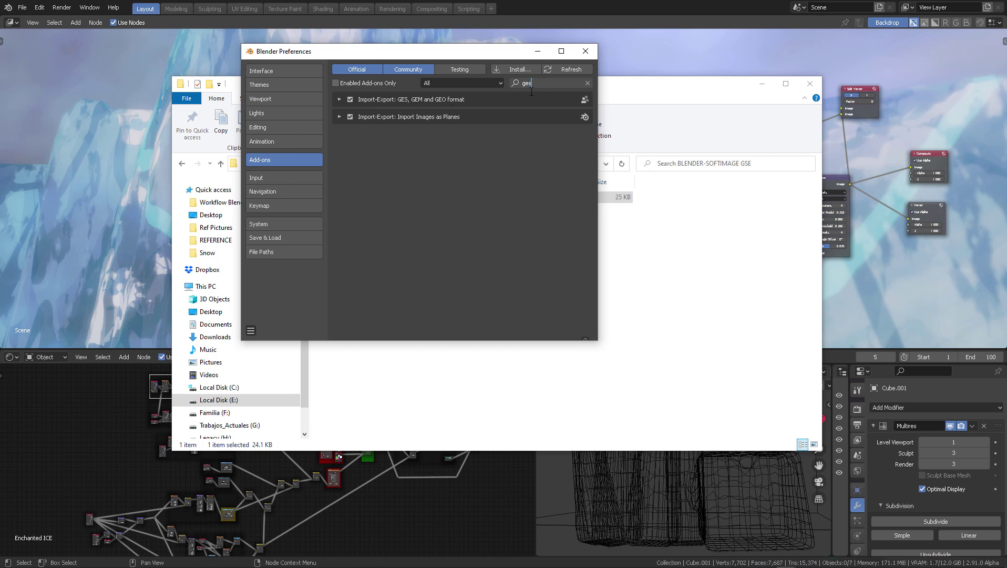
{"action": "key", "text": "Return"}
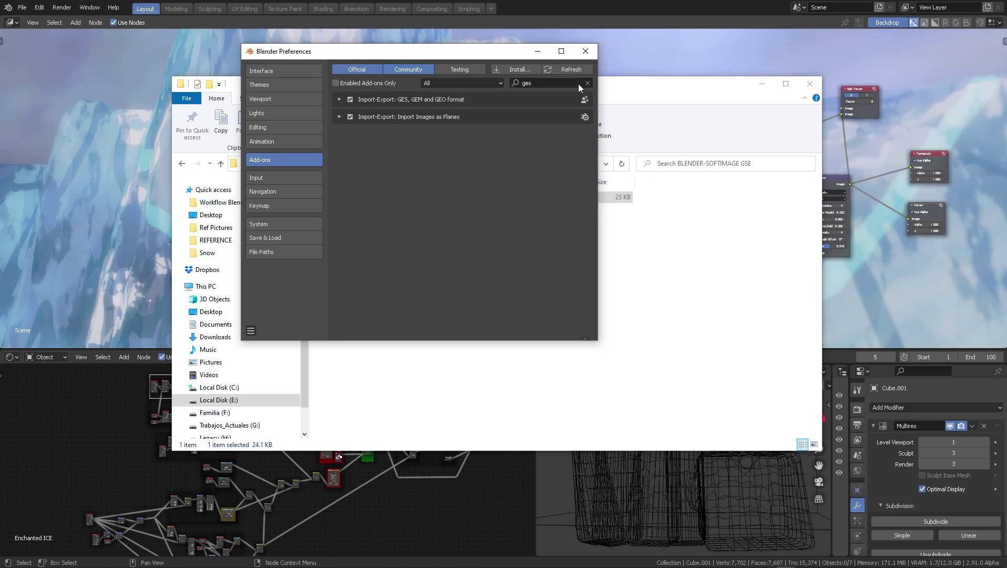
{"action": "left_click", "coordinate": [585, 51]}
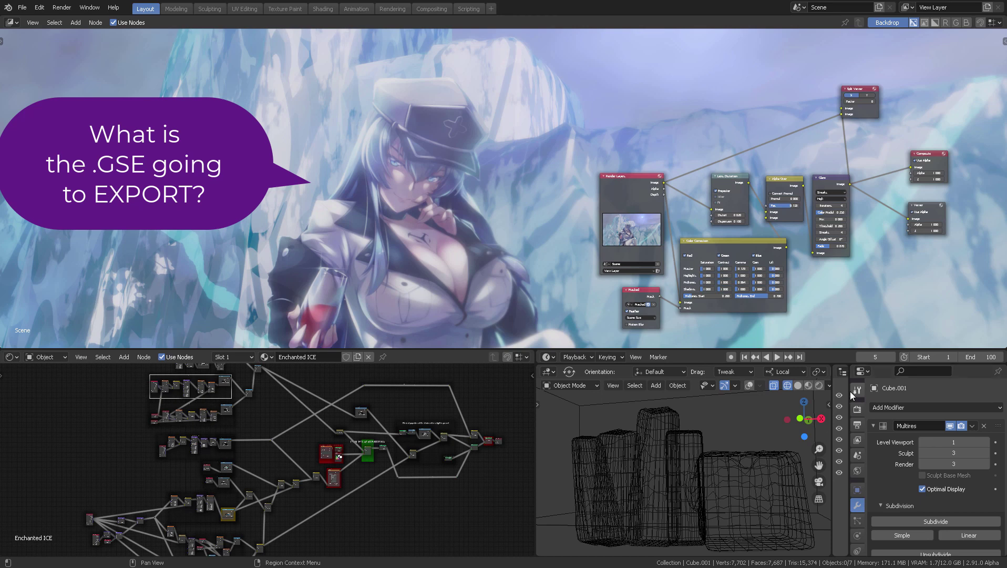
Widen the Outliner to reveal the scene's object list, select Cube.001 and clear the selection.
{"action": "left_click_drag", "start_coordinate": [849, 391], "coordinate": [991, 390]}
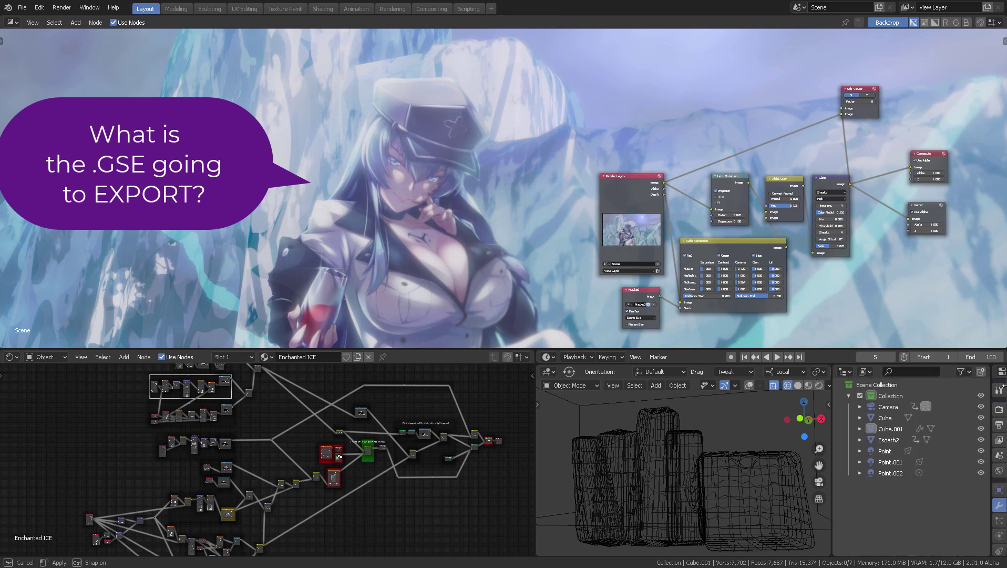
{"action": "left_click", "coordinate": [890, 428]}
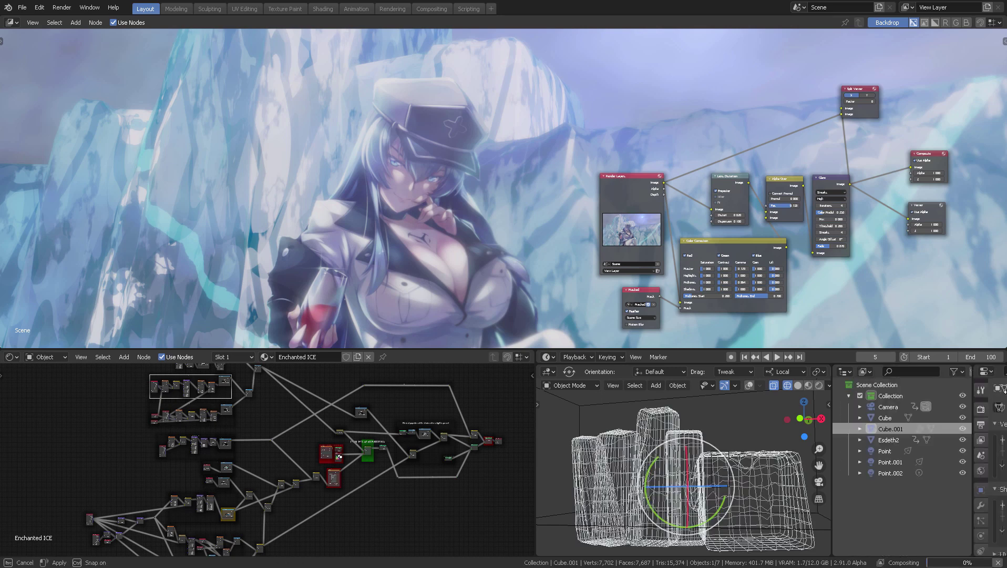
{"action": "left_click", "coordinate": [885, 489]}
Open the General Export Scene (.ges) export and examine its mode, copy textures and texture path options.
{"action": "left_click", "coordinate": [22, 7]}
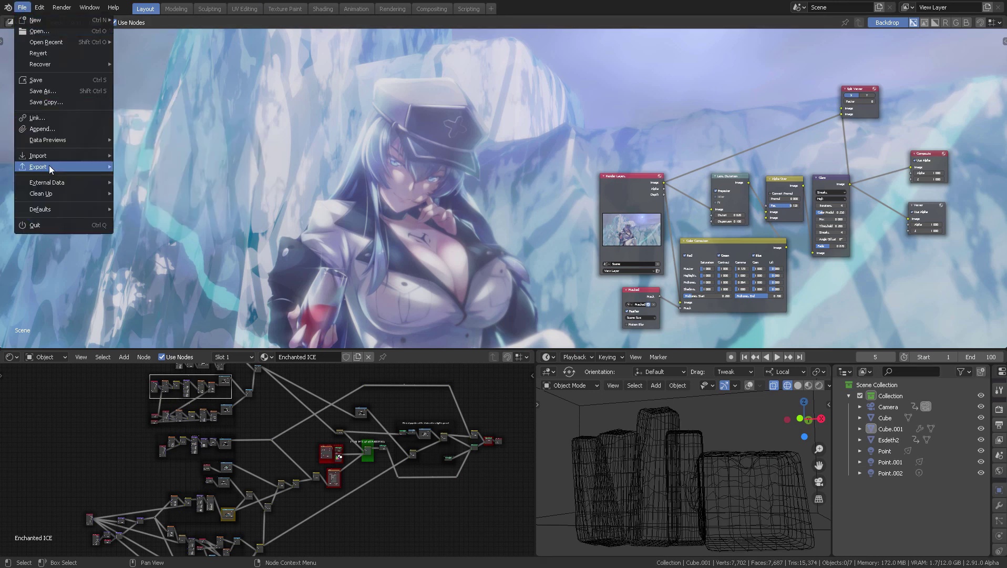
{"action": "mouse_move", "coordinate": [60, 165]}
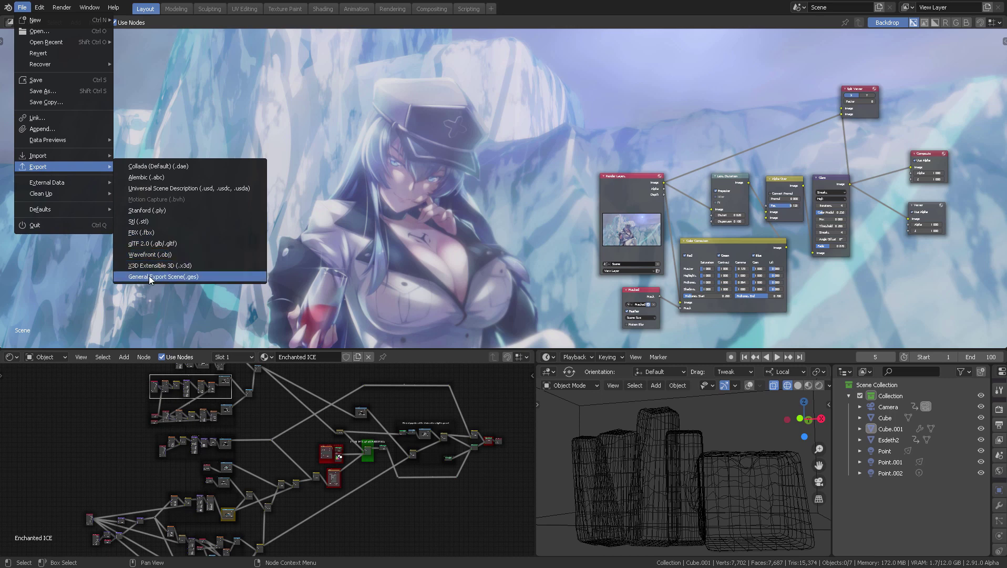
{"action": "left_click", "coordinate": [190, 280]}
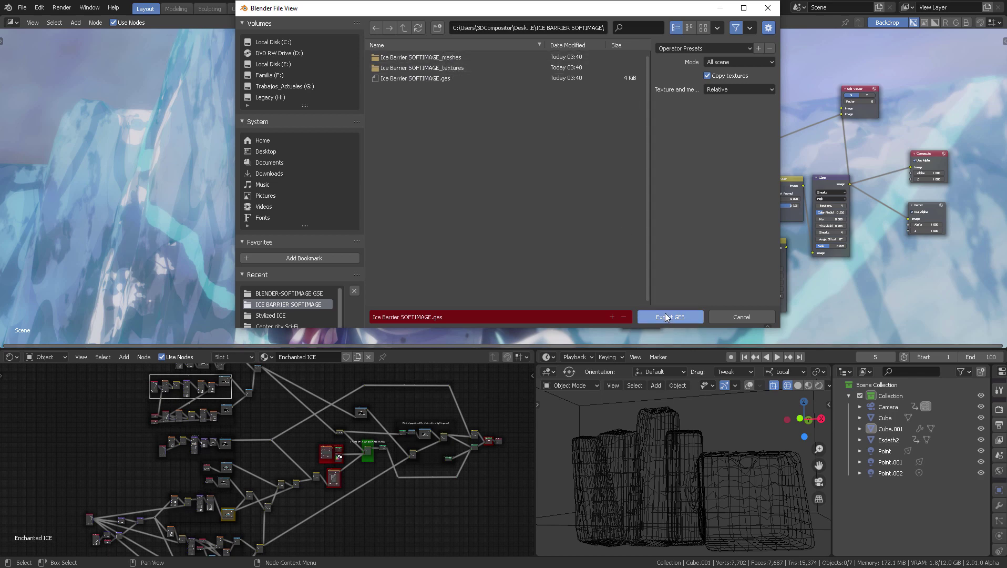
{"action": "left_click", "coordinate": [768, 29]}
{"action": "left_click", "coordinate": [767, 28]}
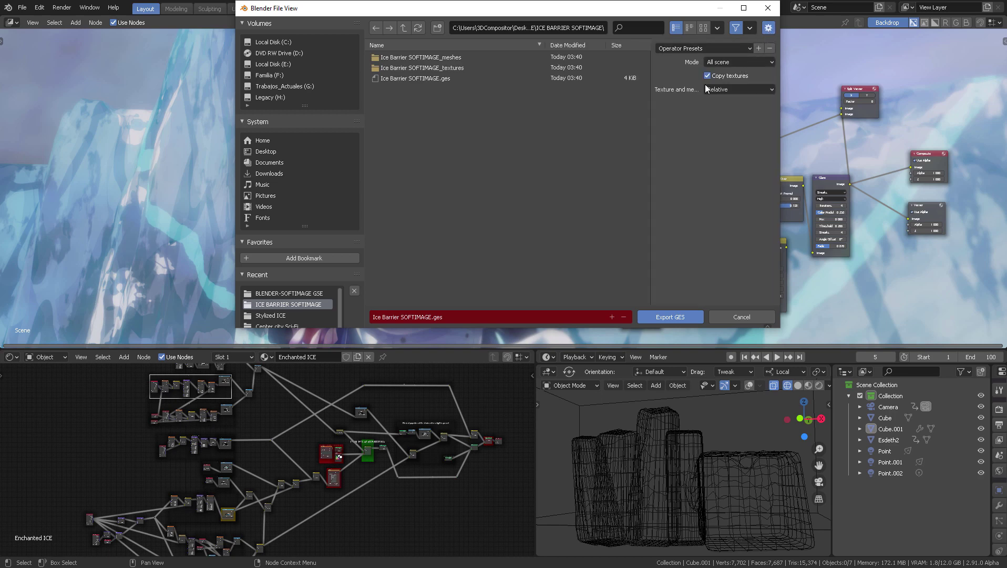
{"action": "left_click", "coordinate": [754, 61]}
{"action": "left_click", "coordinate": [735, 90]}
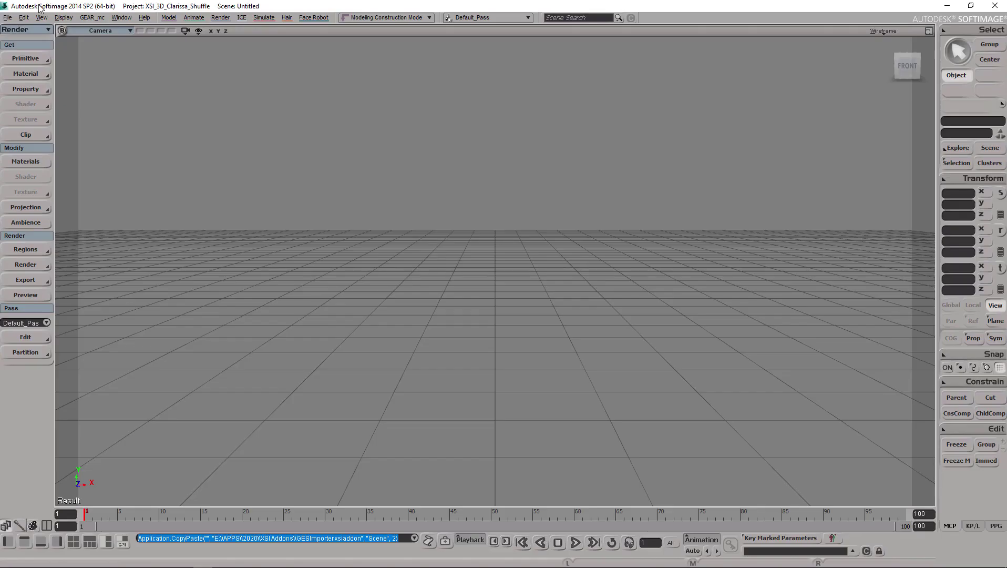
Switch to Softimage, start a .ges import and choose Ice Barrier SOFTIMAGE.ges from the ICE BARRIER SOFTIMAGE folder.
{"action": "left_click", "coordinate": [7, 17]}
{"action": "mouse_move", "coordinate": [37, 123]}
{"action": "left_click", "coordinate": [11, 18]}
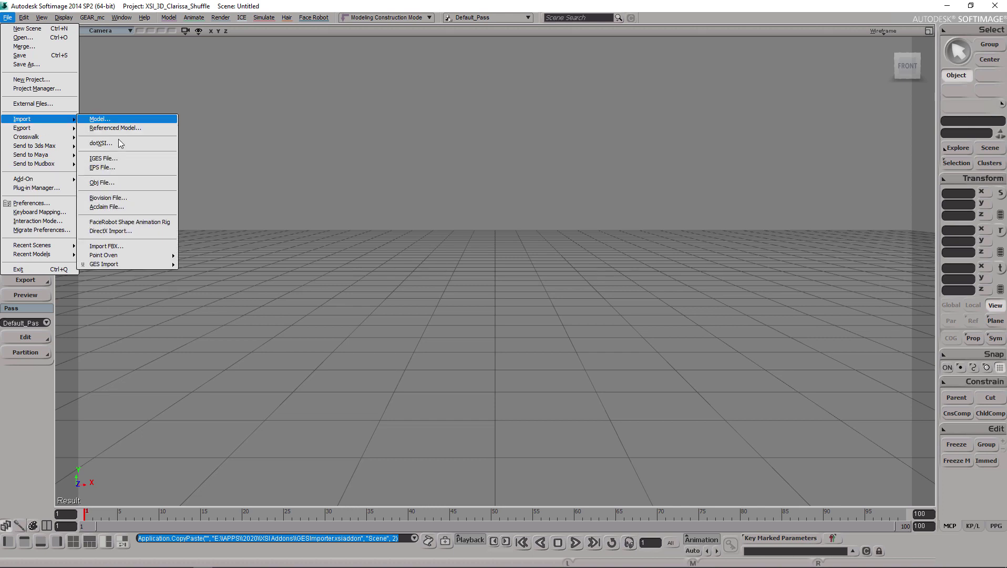
{"action": "mouse_move", "coordinate": [100, 264]}
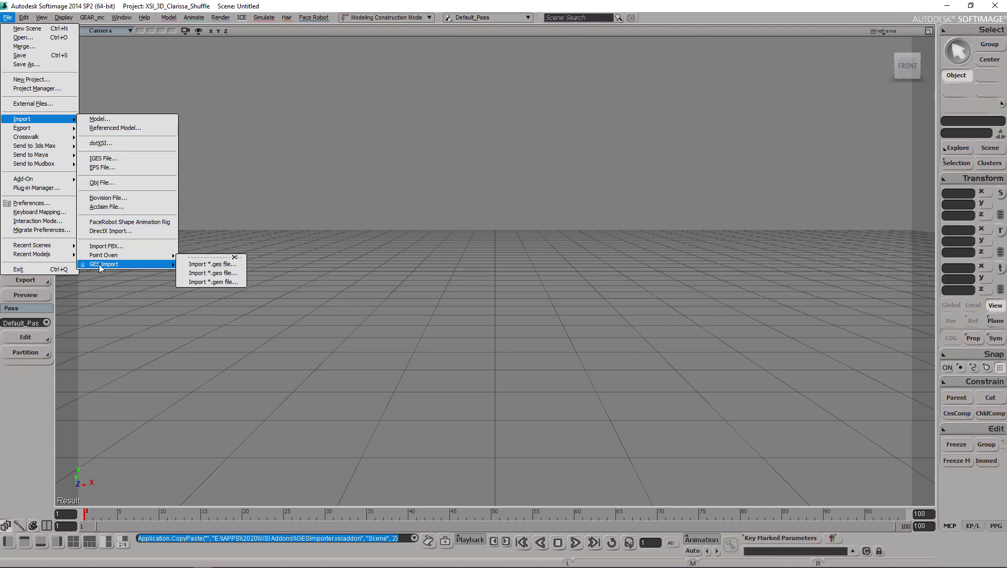
{"action": "left_click", "coordinate": [223, 264]}
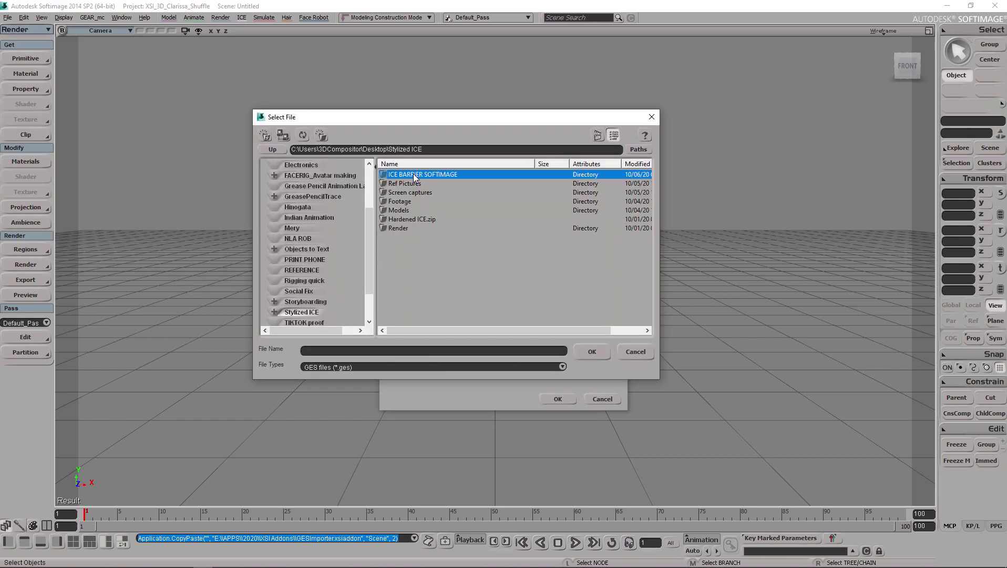
{"action": "double_click", "coordinate": [445, 174]}
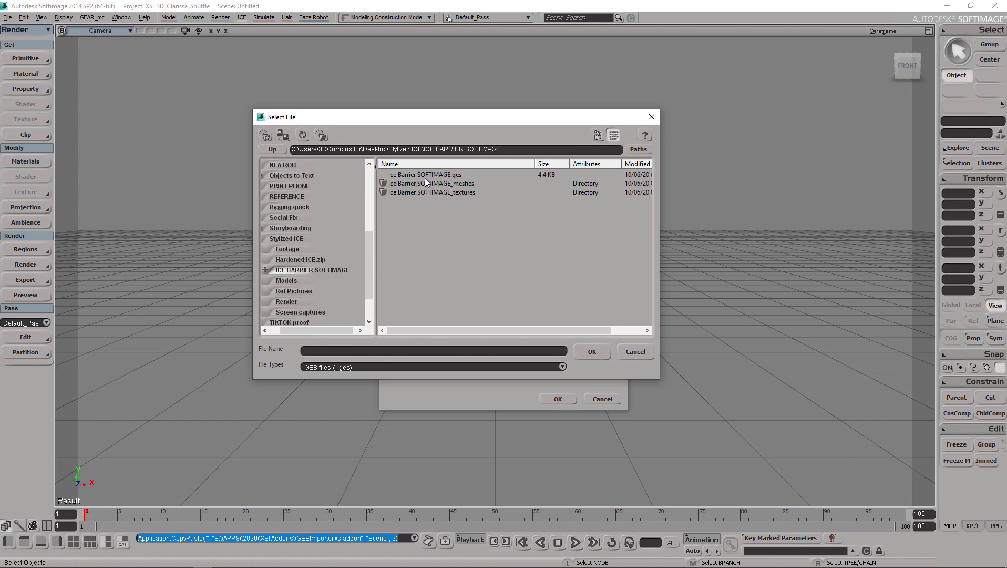
{"action": "left_click", "coordinate": [457, 175]}
{"action": "left_click", "coordinate": [590, 352]}
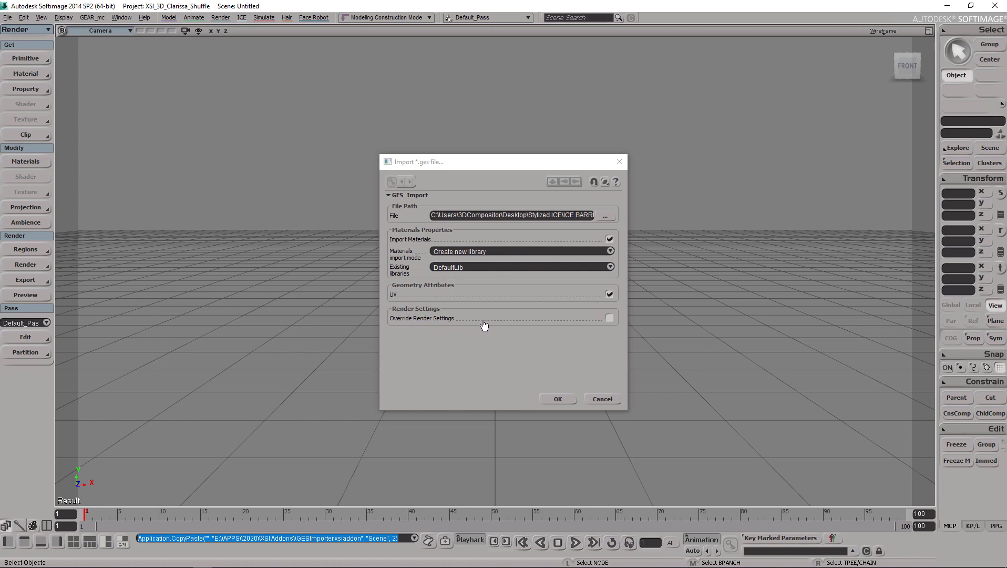
Enable Override Render Settings and import the ice barrier scene with its materials and UVs.
{"action": "left_click", "coordinate": [607, 318]}
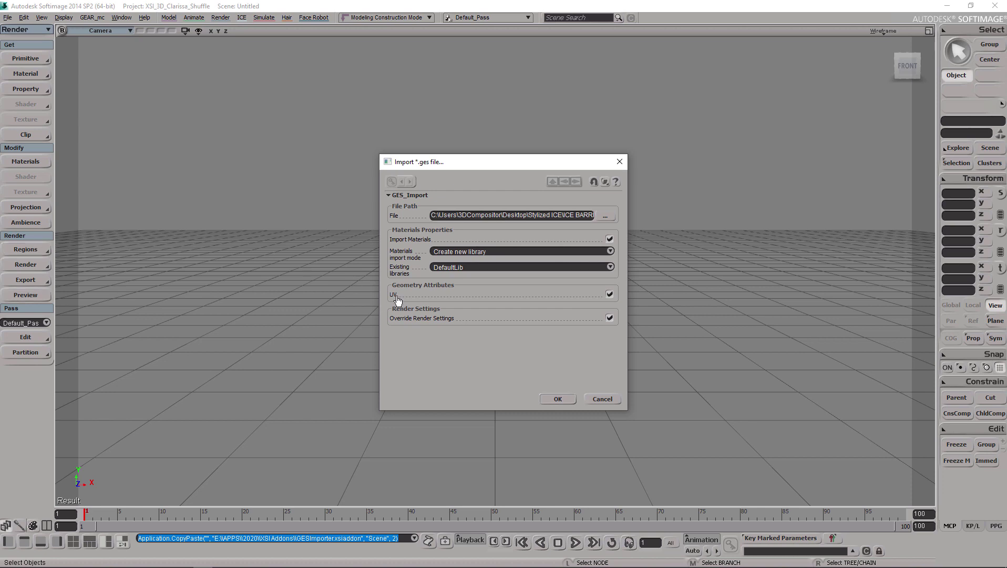
{"action": "left_click", "coordinate": [558, 400]}
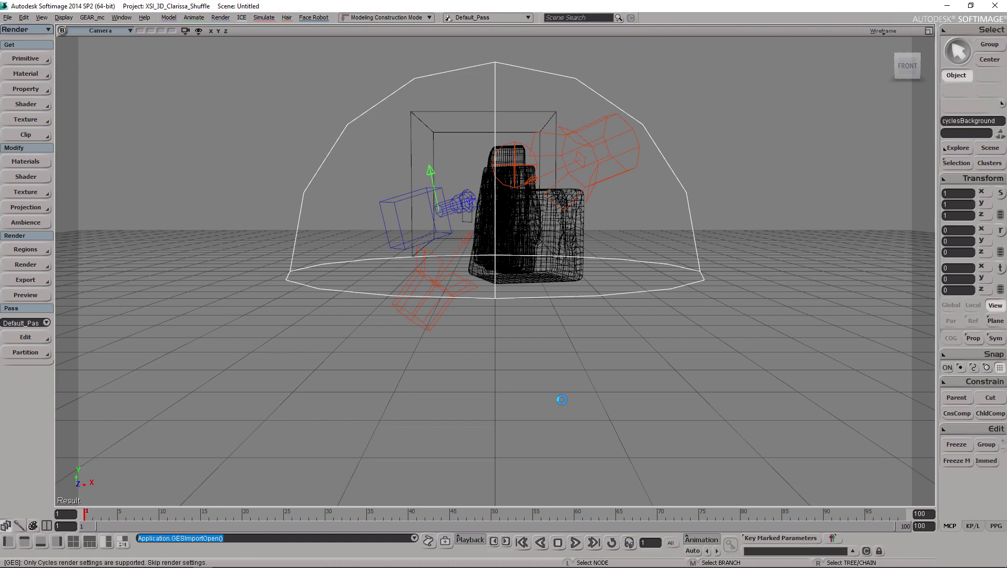
{"action": "key", "text": "s"}
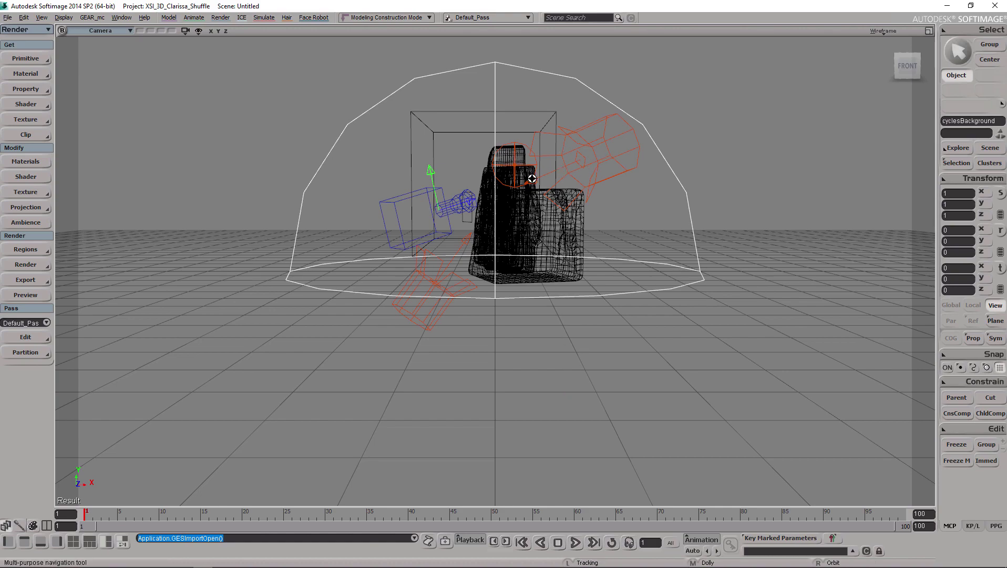
Examine the imported ice barrier scene, including its meshes, lights and camera, from several angles.
{"action": "left_click_drag", "start_coordinate": [530, 176], "coordinate": [525, 185]}
{"action": "right_click_drag", "start_coordinate": [524, 186], "coordinate": [584, 203]}
{"action": "scroll", "coordinate": [585, 200], "scroll_direction": "up", "scroll_amount": 3}
{"action": "left_click_drag", "start_coordinate": [593, 176], "coordinate": [576, 202]}
{"action": "right_click_drag", "start_coordinate": [576, 202], "coordinate": [607, 204]}
{"action": "middle_click_drag", "start_coordinate": [607, 205], "coordinate": [598, 192]}
{"action": "right_click_drag", "start_coordinate": [597, 192], "coordinate": [605, 223]}
{"action": "scroll", "coordinate": [579, 211], "scroll_direction": "up", "scroll_amount": 4}
Switch the viewport to look through the imported Camera1.
{"action": "left_click", "coordinate": [127, 31]}
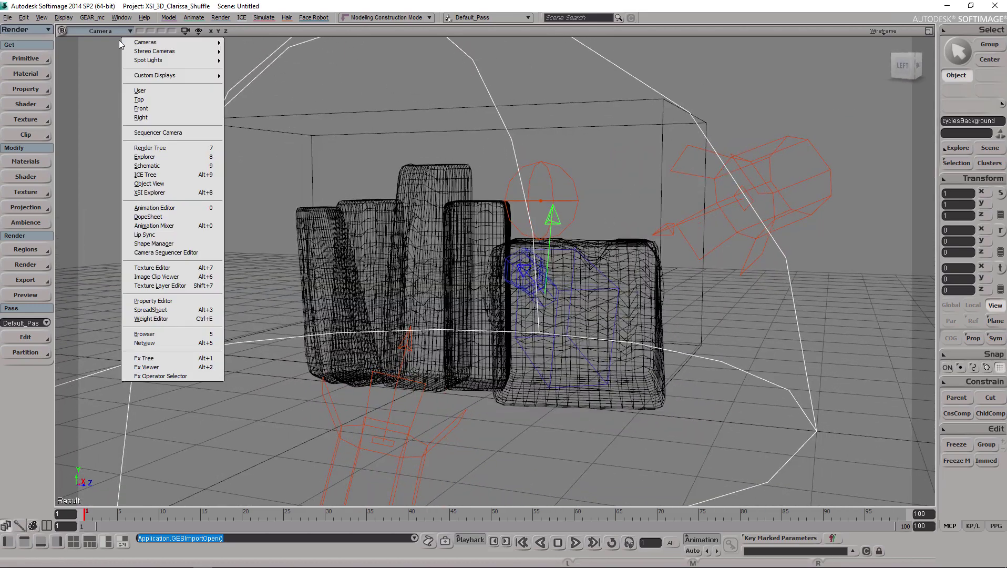
{"action": "mouse_move", "coordinate": [144, 43]}
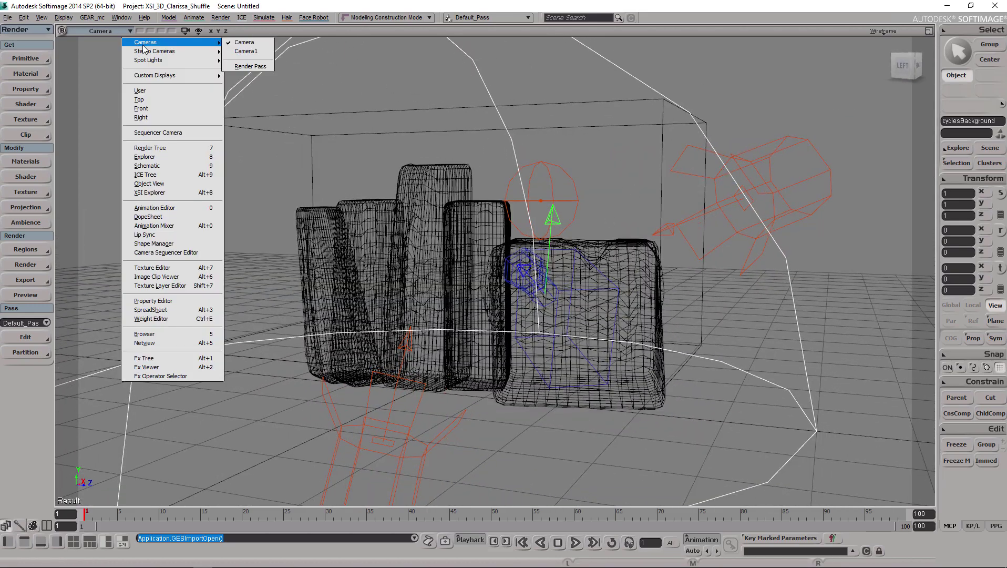
{"action": "left_click", "coordinate": [243, 51]}
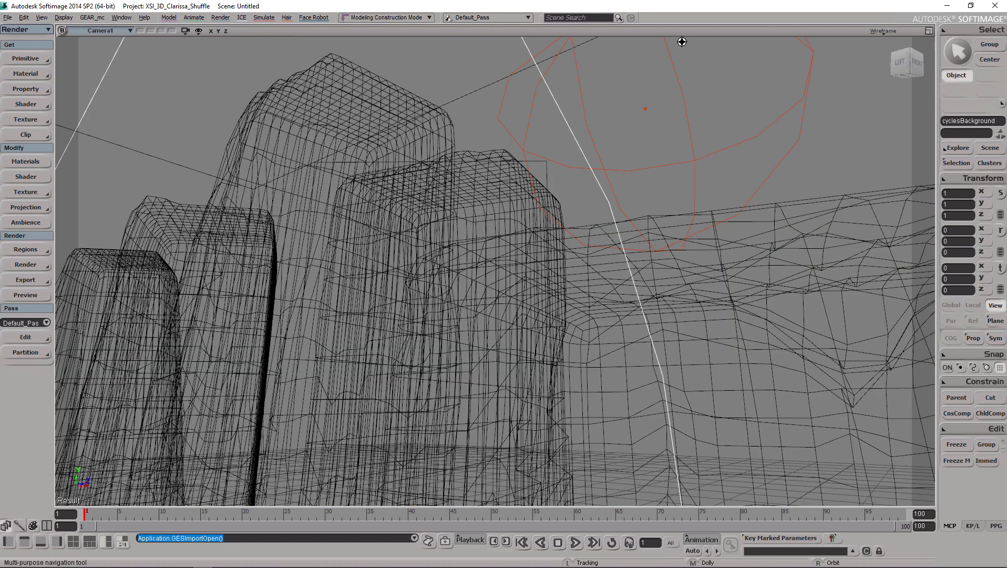
Select Camera1 in the scene explorer, inspect its format and field of view properties, and close both windows.
{"action": "key", "text": "8"}
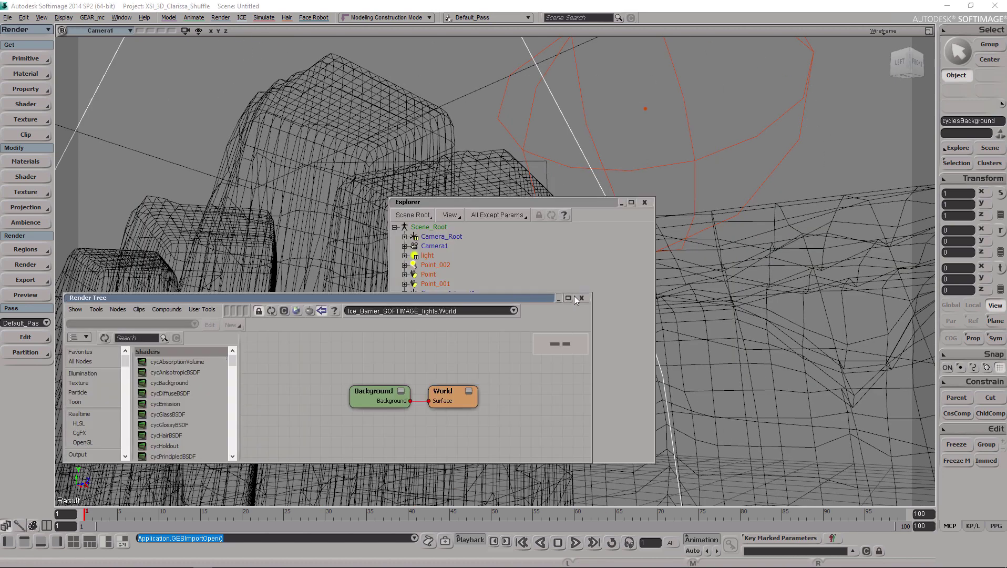
{"action": "left_click", "coordinate": [433, 246]}
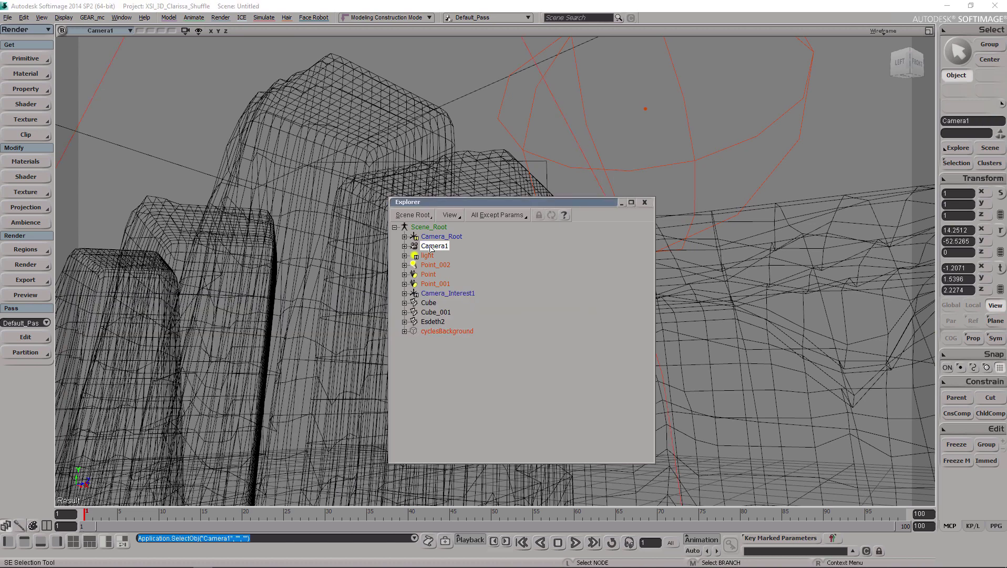
{"action": "key", "text": "Return"}
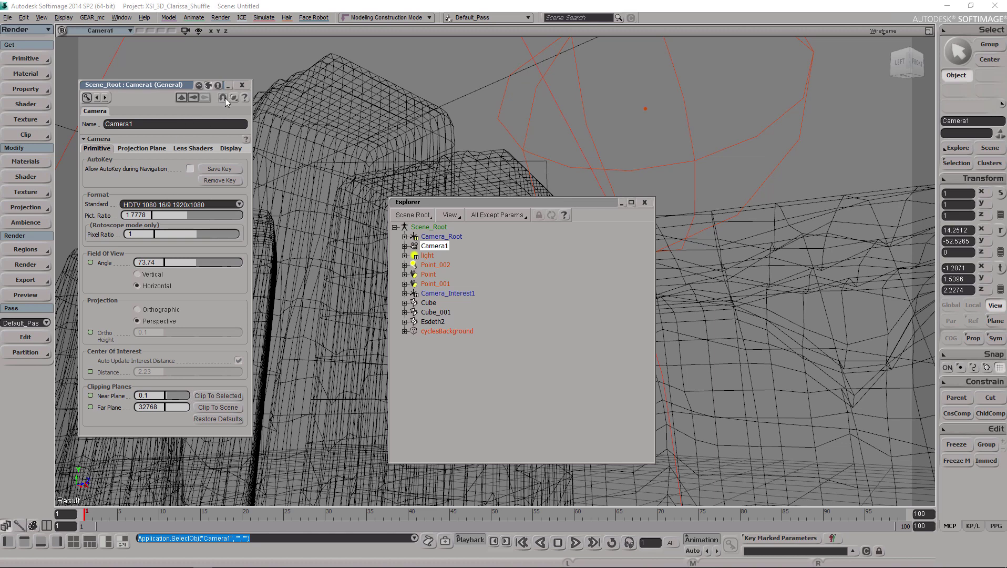
{"action": "left_click", "coordinate": [241, 85]}
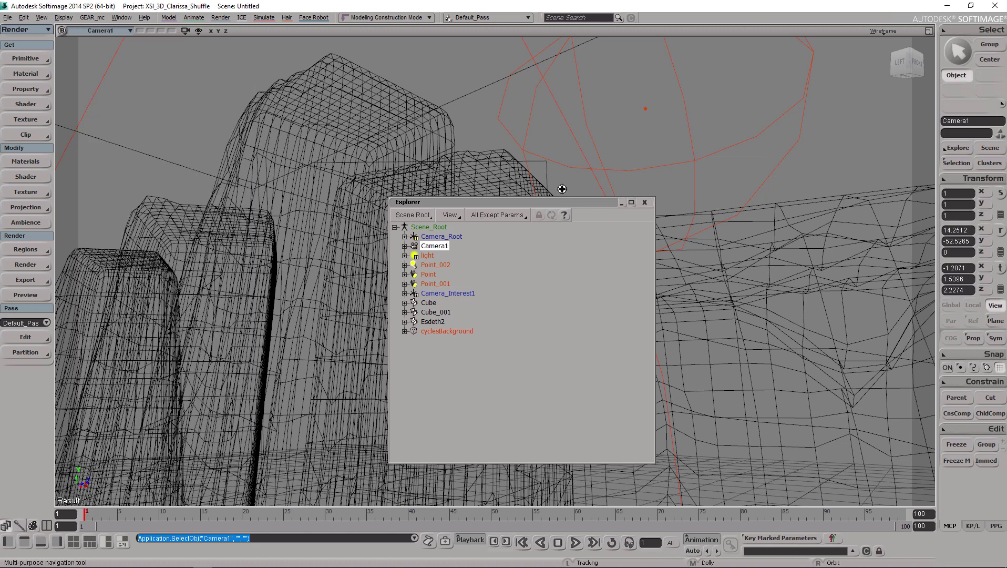
{"action": "left_click", "coordinate": [645, 202]}
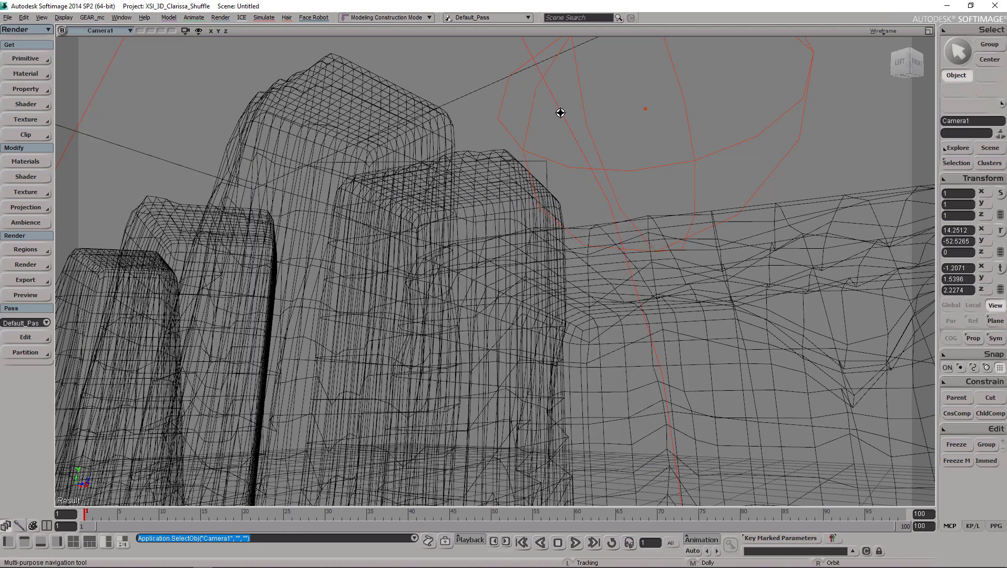
Open the render region options for all viewports and set the region renderer to Cycles Renderer.
{"action": "left_click", "coordinate": [26, 250]}
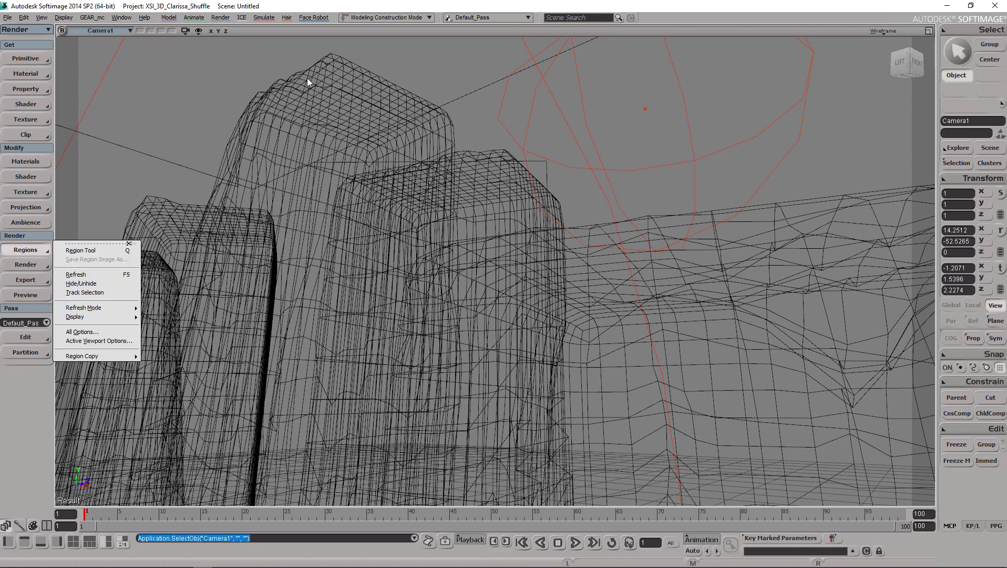
{"action": "key", "text": "s"}
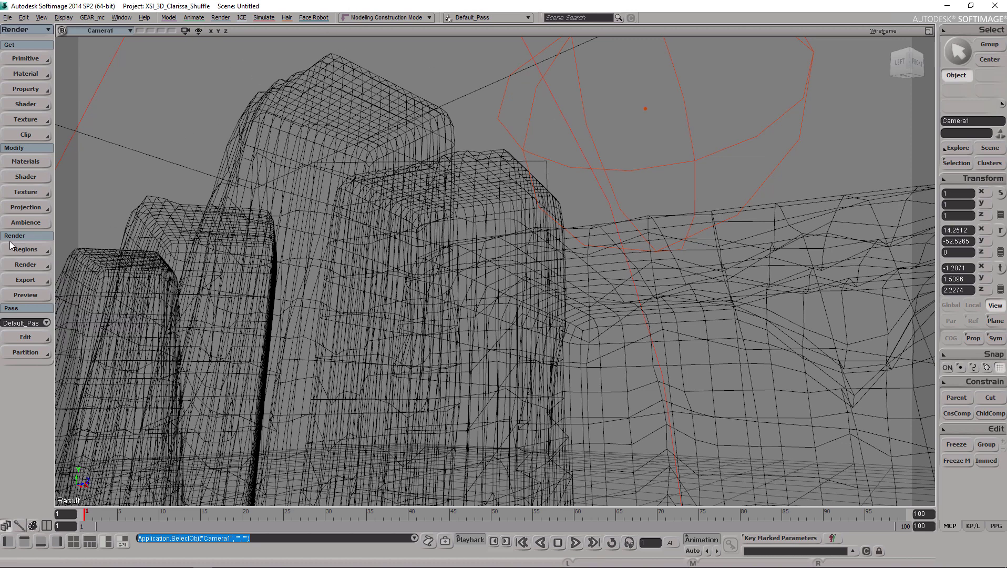
{"action": "left_click", "coordinate": [26, 250]}
{"action": "left_click", "coordinate": [89, 341]}
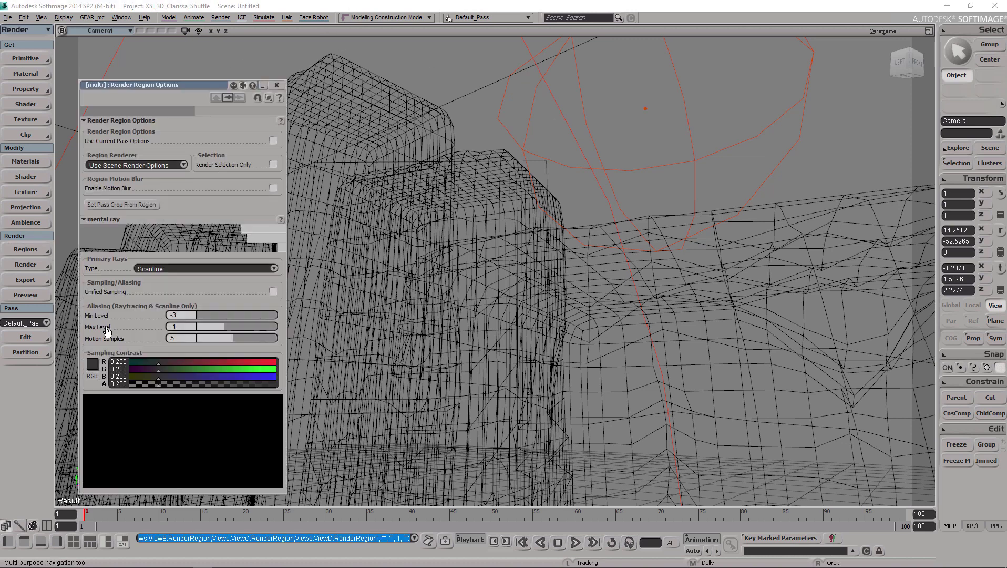
{"action": "left_click", "coordinate": [156, 165]}
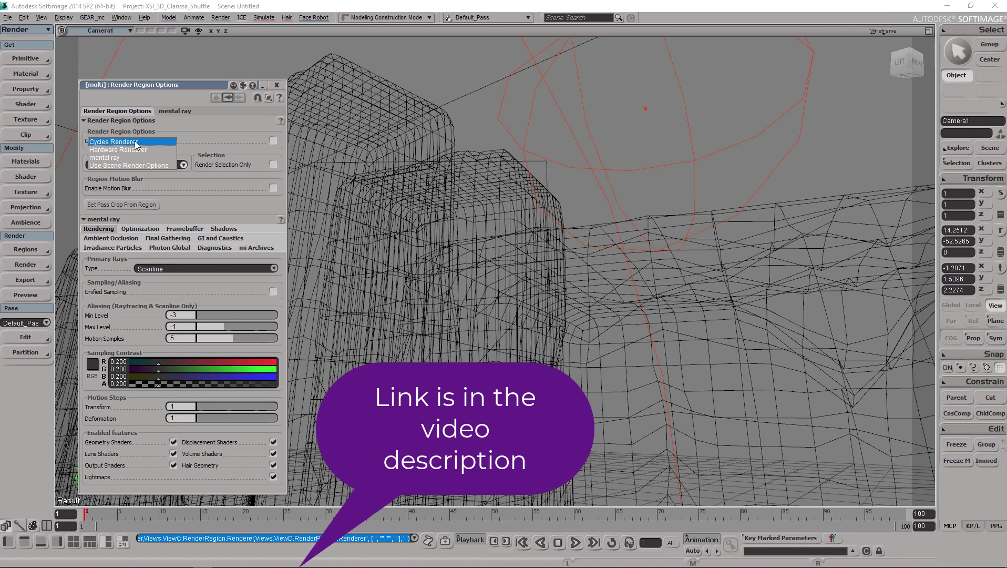
{"action": "left_click", "coordinate": [135, 142]}
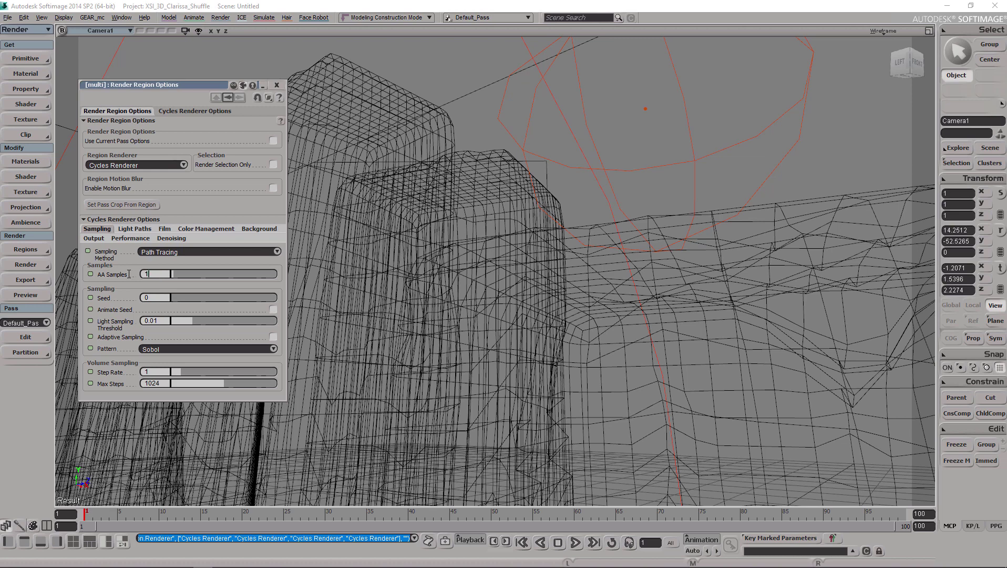
Enter 128 AA samples for the Cycles render region and replace that value with 64.
{"action": "key", "text": "Return"}
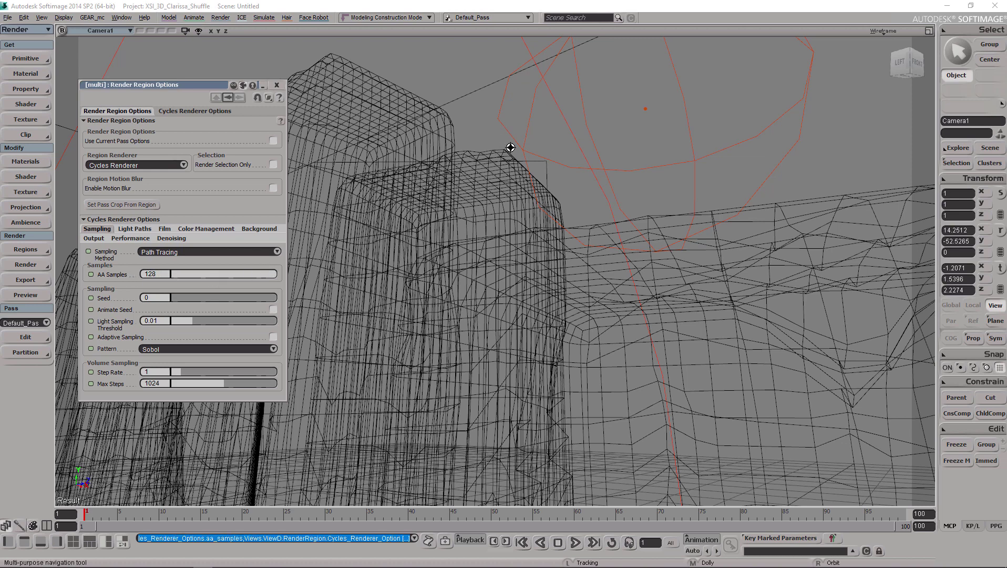
{"action": "left_click", "coordinate": [165, 272]}
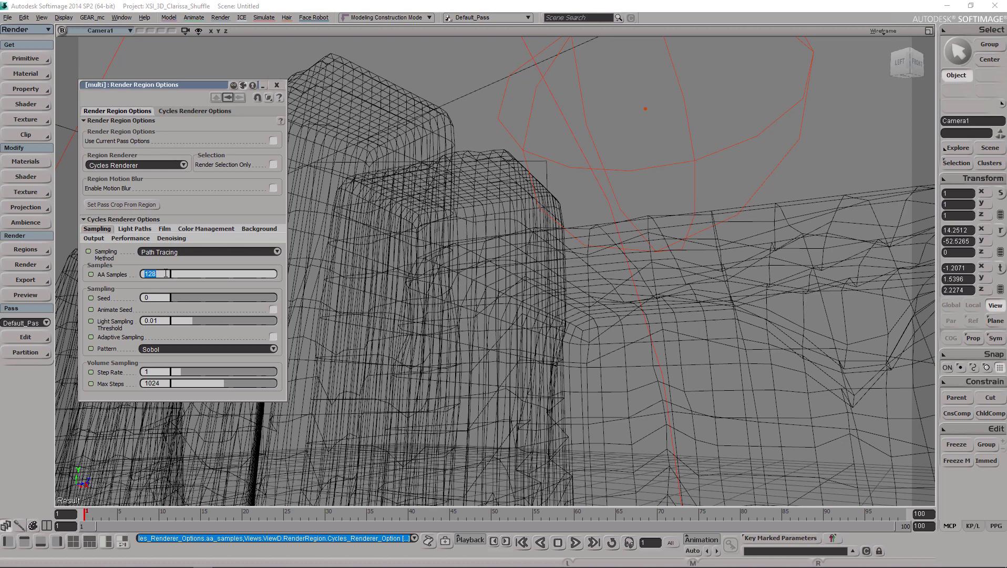
{"action": "type", "text": "64"}
{"action": "key", "text": "Return"}
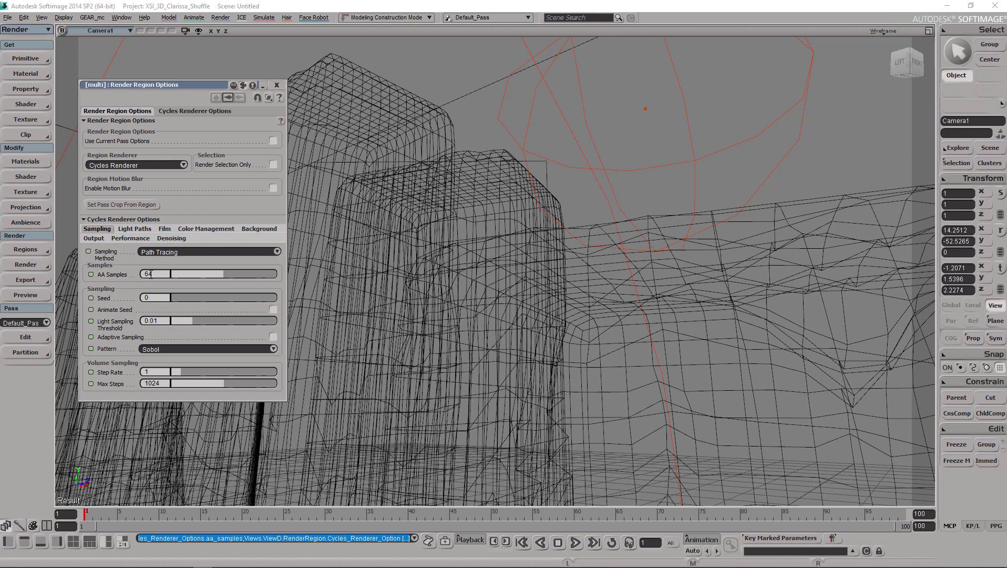
Enable the CUDA GeForce GTX TITAN X device alongside the CPU in the Cycles performance settings.
{"action": "left_click", "coordinate": [130, 238]}
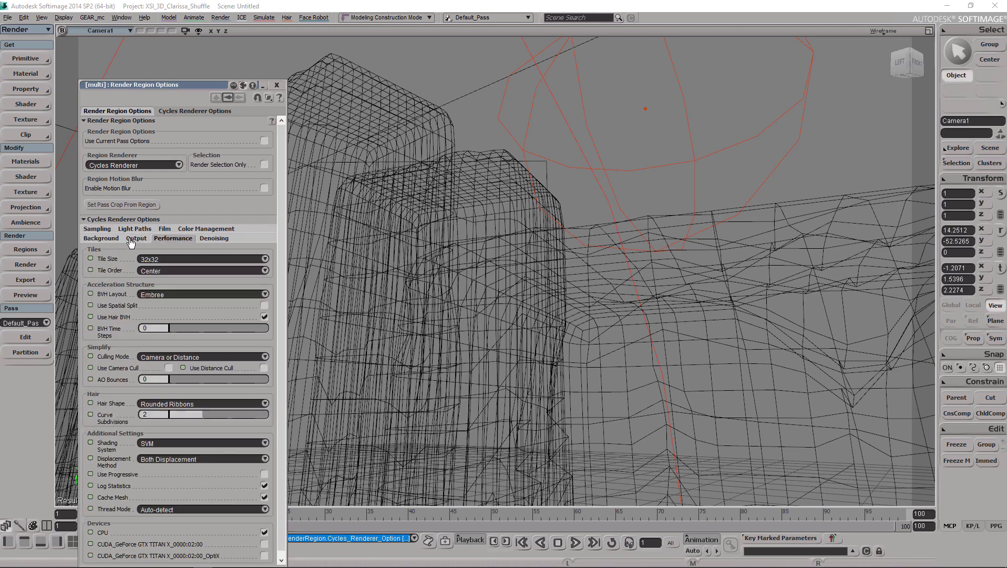
{"action": "left_click_drag", "start_coordinate": [190, 84], "coordinate": [175, 20]}
{"action": "left_click_drag", "start_coordinate": [265, 118], "coordinate": [269, 231]}
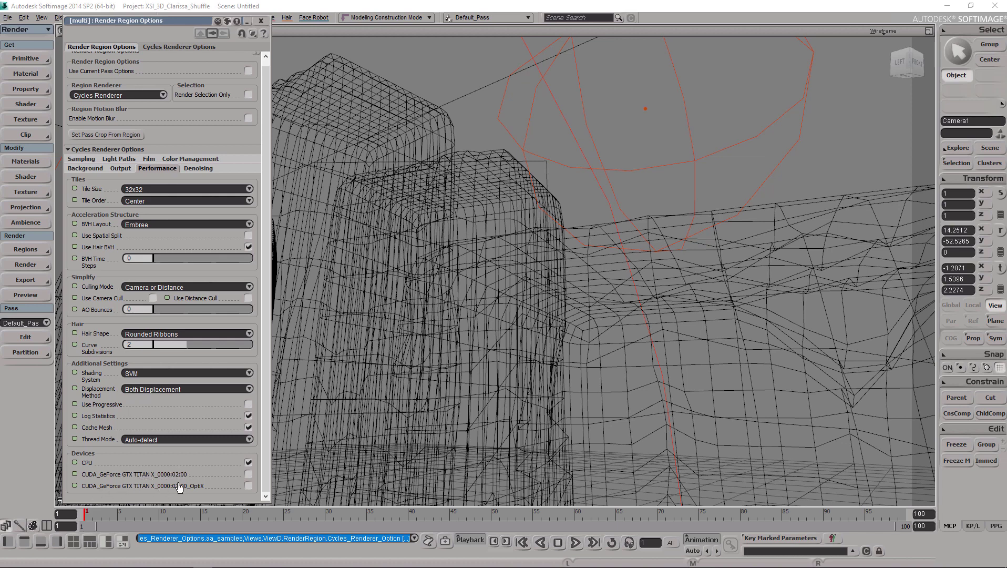
{"action": "left_click", "coordinate": [249, 474]}
{"action": "left_click", "coordinate": [249, 461]}
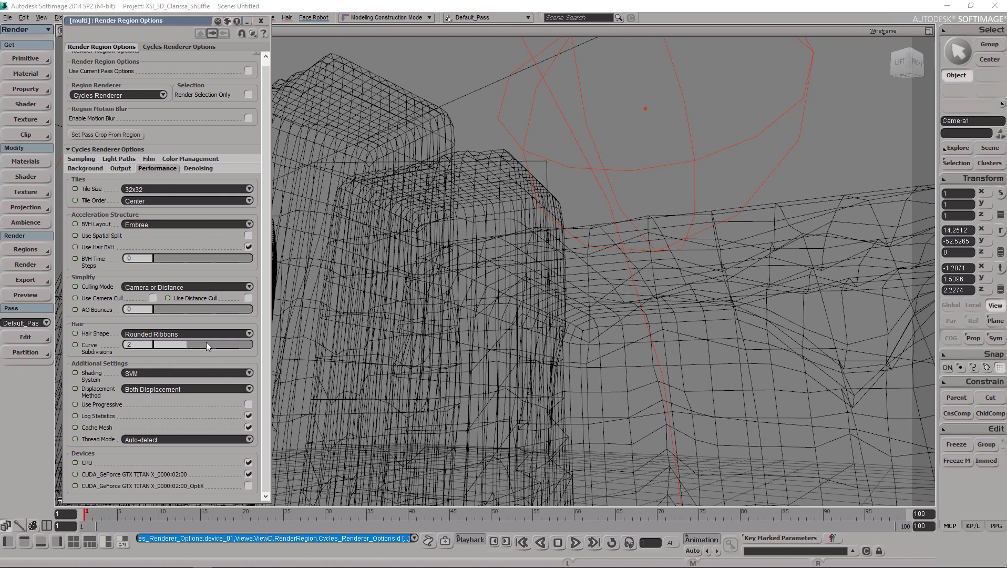
Review the available Cycles tile sizes and keep the tile size at 32x32.
{"action": "scroll", "coordinate": [243, 294], "scroll_direction": "up", "scroll_amount": 1}
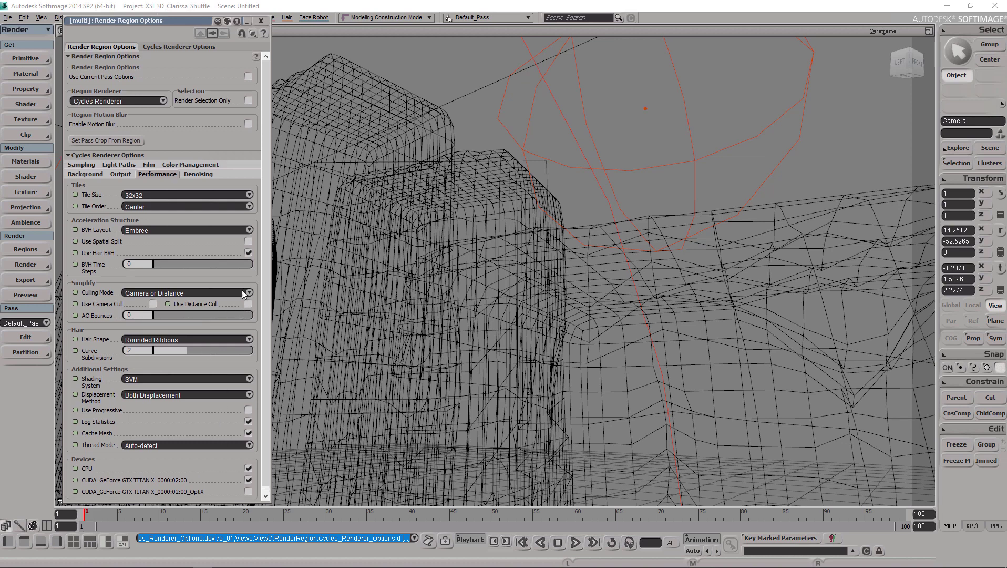
{"action": "left_click", "coordinate": [147, 195]}
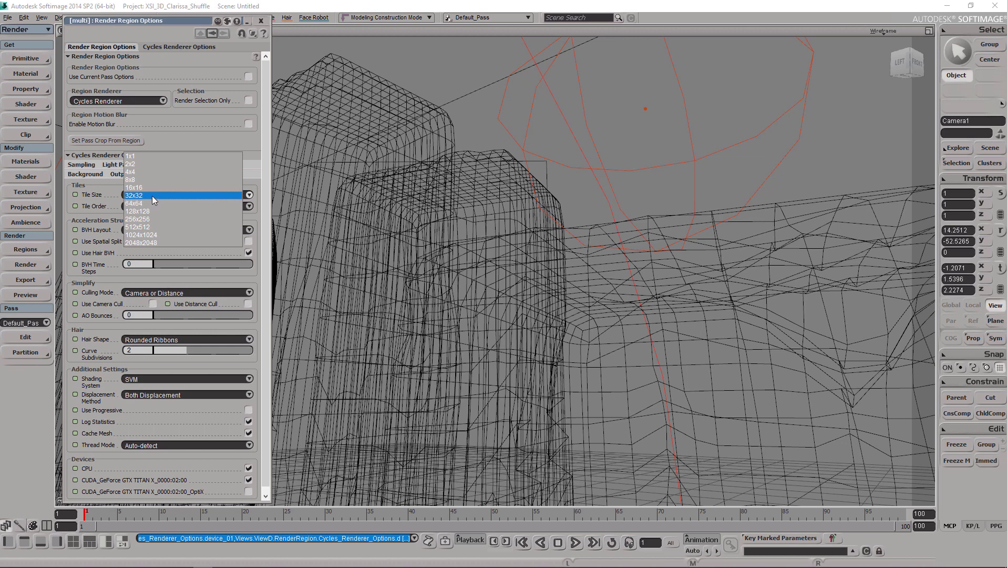
{"action": "left_click", "coordinate": [152, 196]}
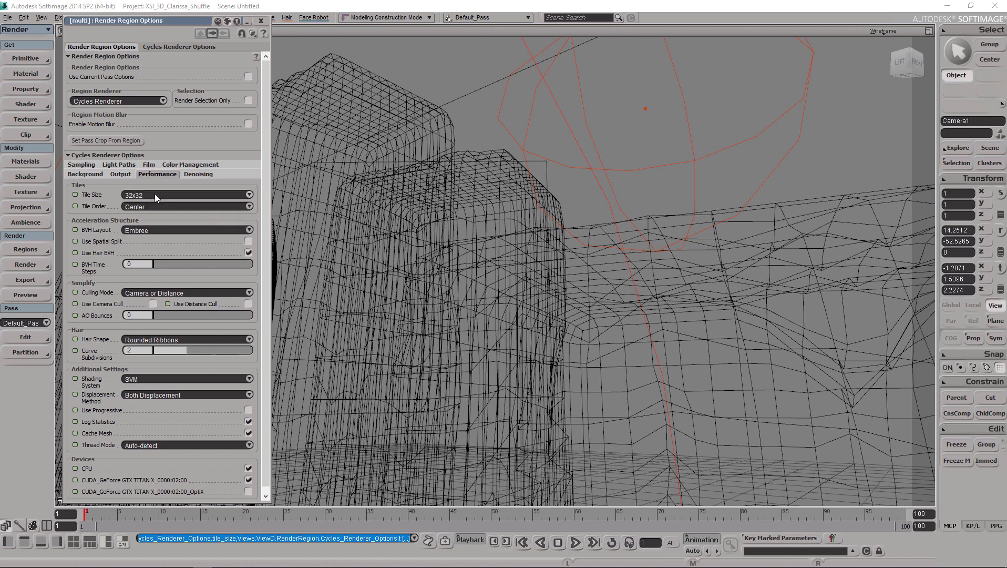
{"action": "left_click", "coordinate": [154, 193]}
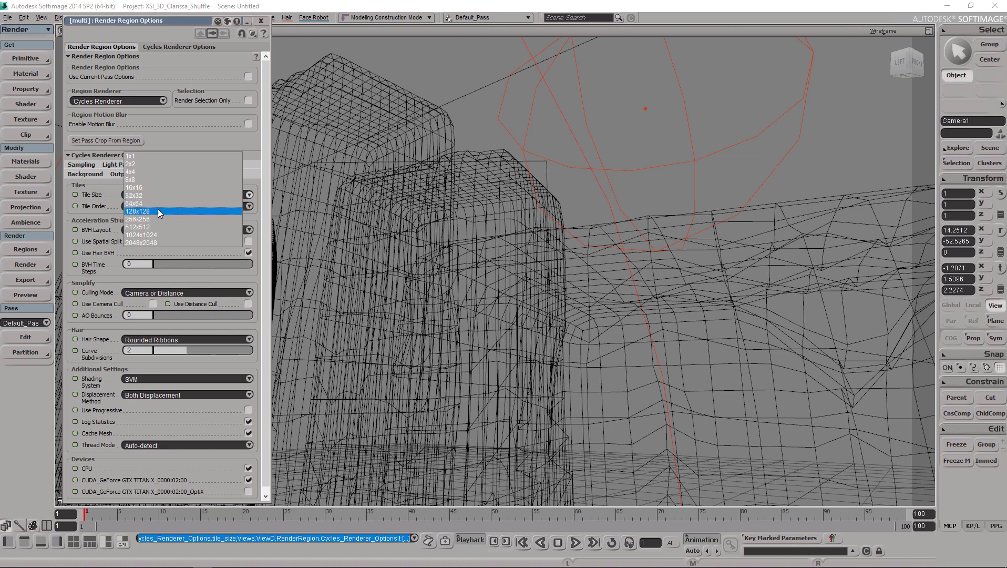
{"action": "left_click", "coordinate": [262, 151]}
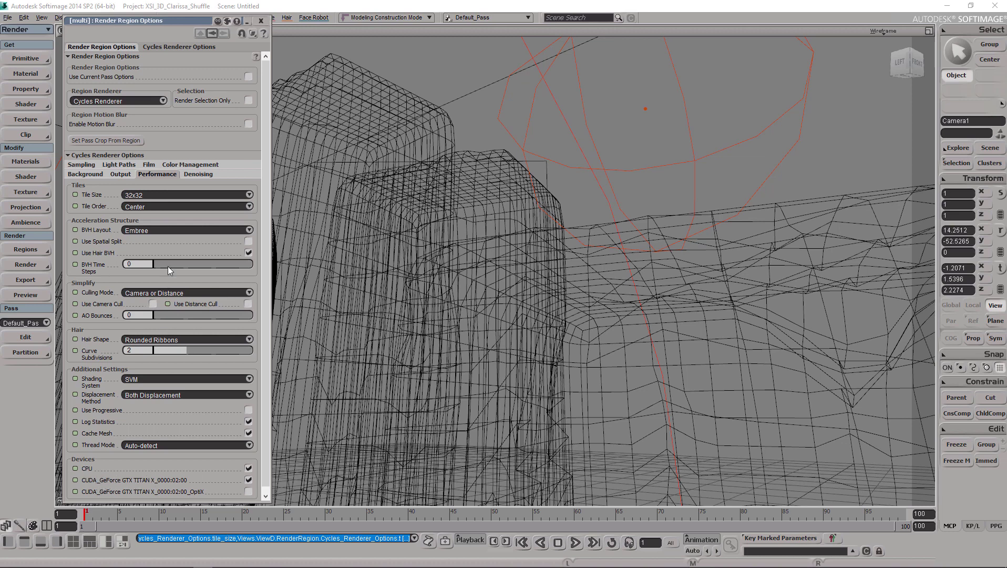
{"action": "left_click", "coordinate": [165, 195]}
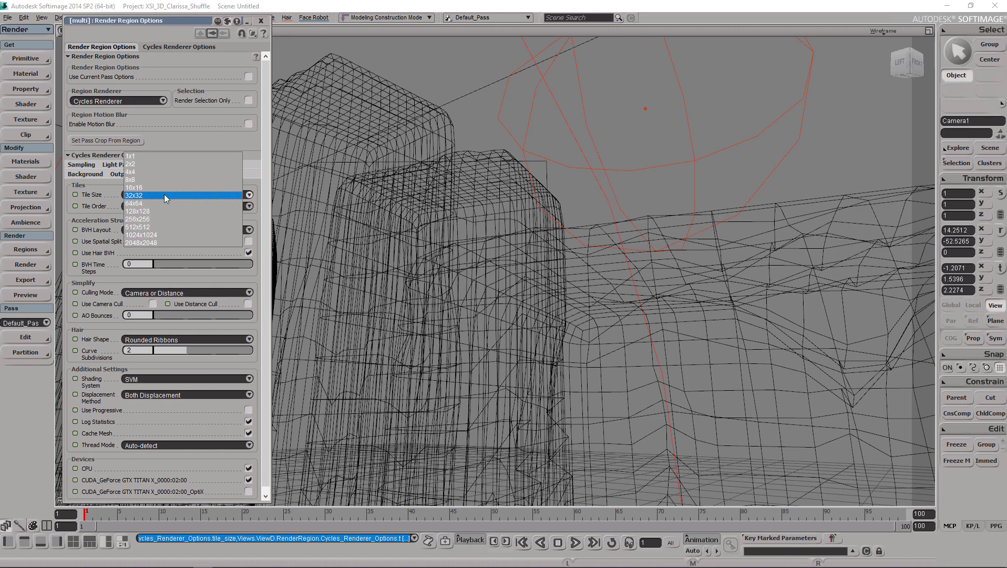
{"action": "left_click", "coordinate": [163, 195]}
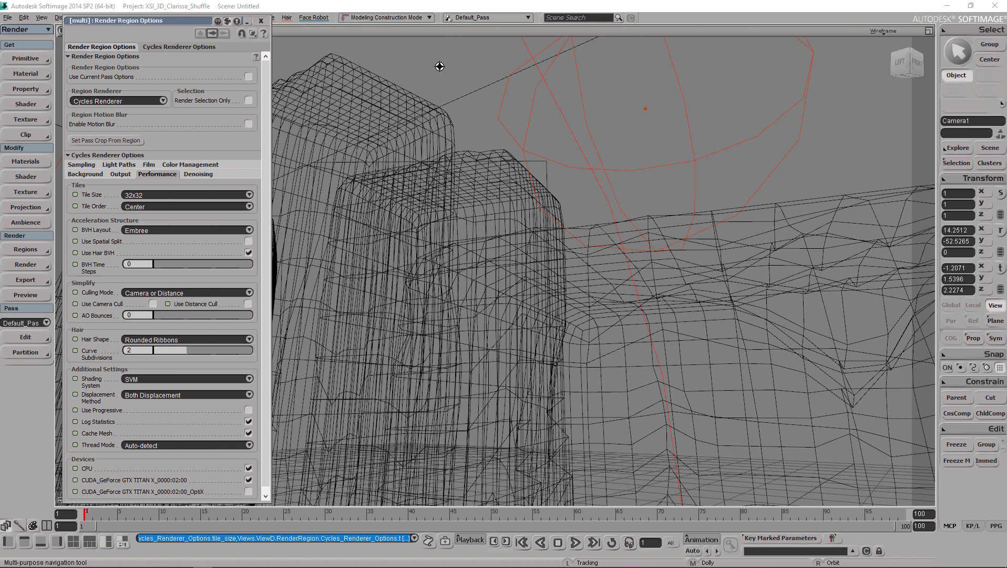
Recheck the Cycles sampling and performance settings and close the render region options.
{"action": "left_click", "coordinate": [81, 166]}
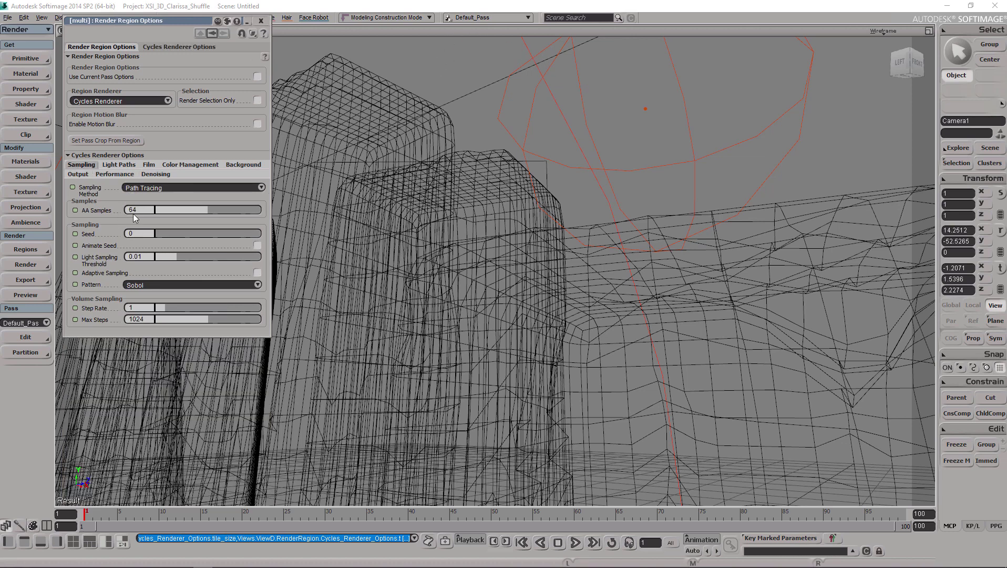
{"action": "left_click", "coordinate": [117, 175]}
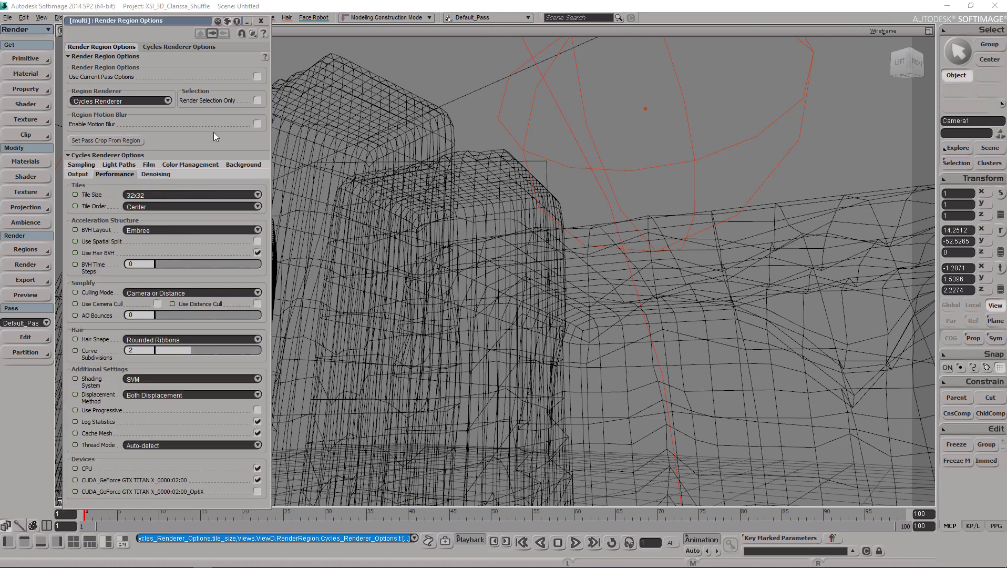
{"action": "left_click", "coordinate": [261, 21]}
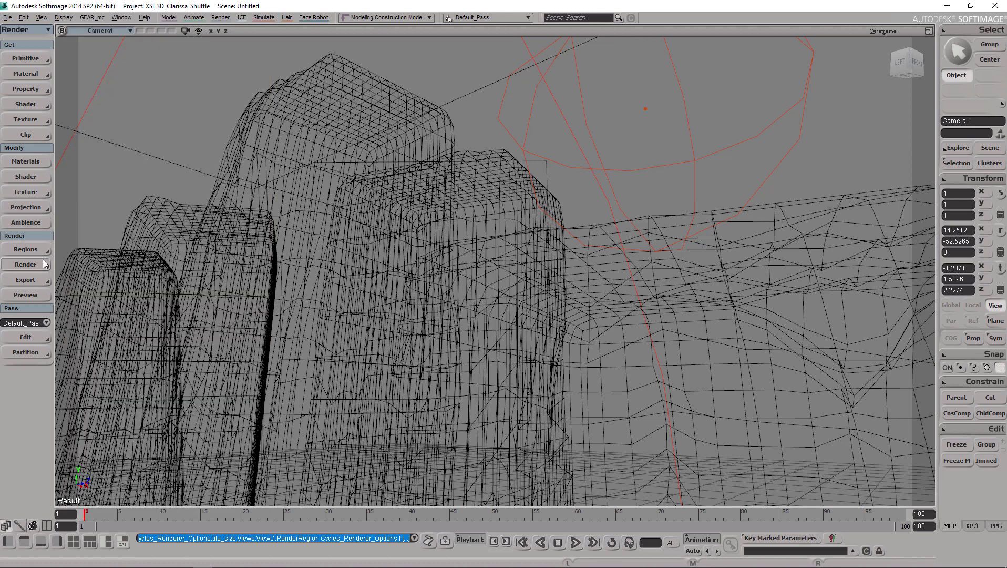
Switch the viewport back to the default Camera and delete the box-shaped Cube enclosing the ice blocks.
{"action": "left_click", "coordinate": [109, 31]}
{"action": "mouse_move", "coordinate": [123, 41]}
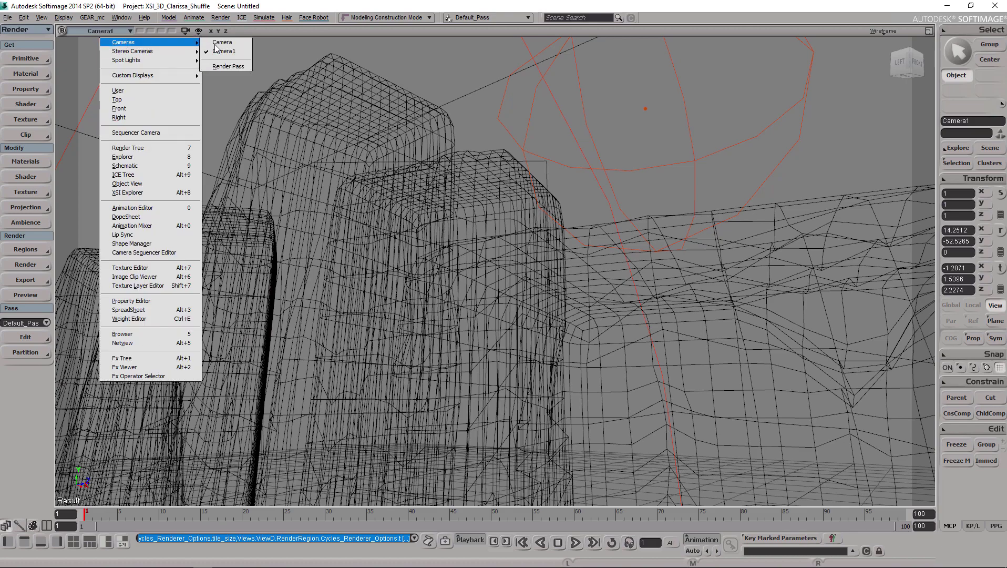
{"action": "left_click", "coordinate": [222, 45]}
{"action": "key", "text": "s"}
{"action": "scroll", "coordinate": [563, 219], "scroll_direction": "down", "scroll_amount": 2}
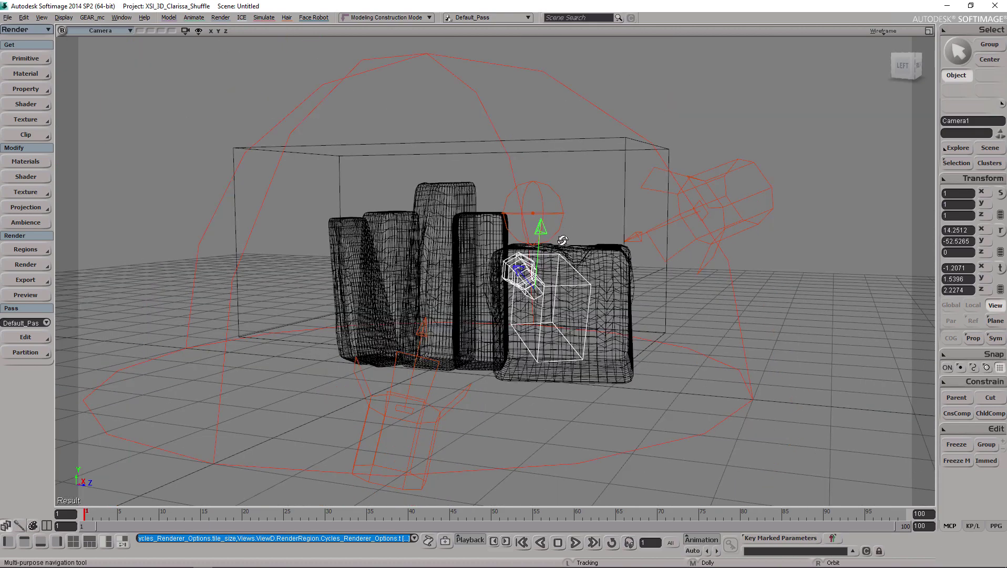
{"action": "mouse_move", "coordinate": [563, 240]}
{"action": "right_mouse_down"}
{"action": "mouse_move", "coordinate": [533, 253]}
{"action": "mouse_move", "coordinate": [559, 250]}
{"action": "right_mouse_up"}
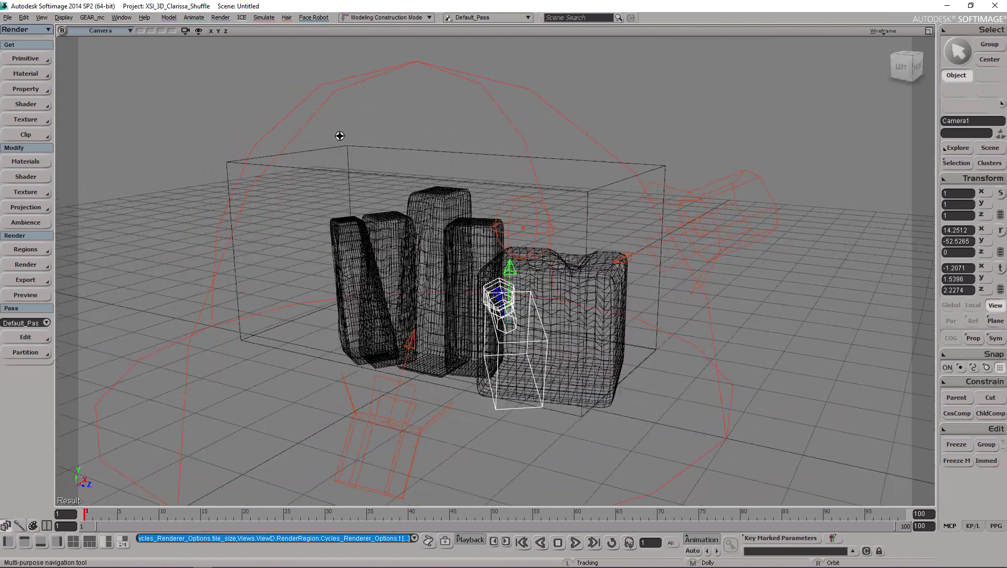
{"action": "left_click", "coordinate": [349, 149]}
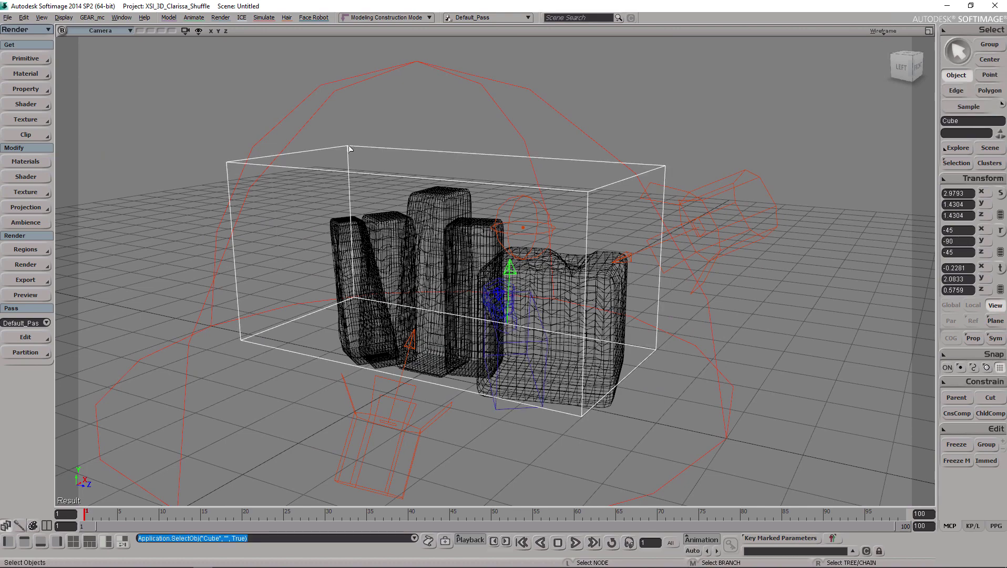
{"action": "key", "text": "Delete"}
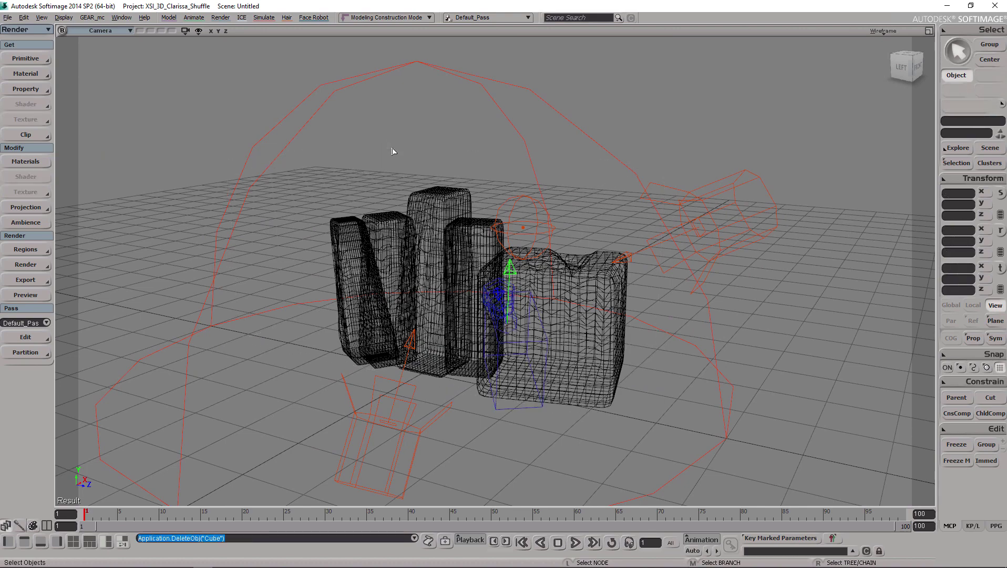
{"action": "key", "text": "s"}
{"action": "right_click_drag", "start_coordinate": [454, 175], "coordinate": [469, 161]}
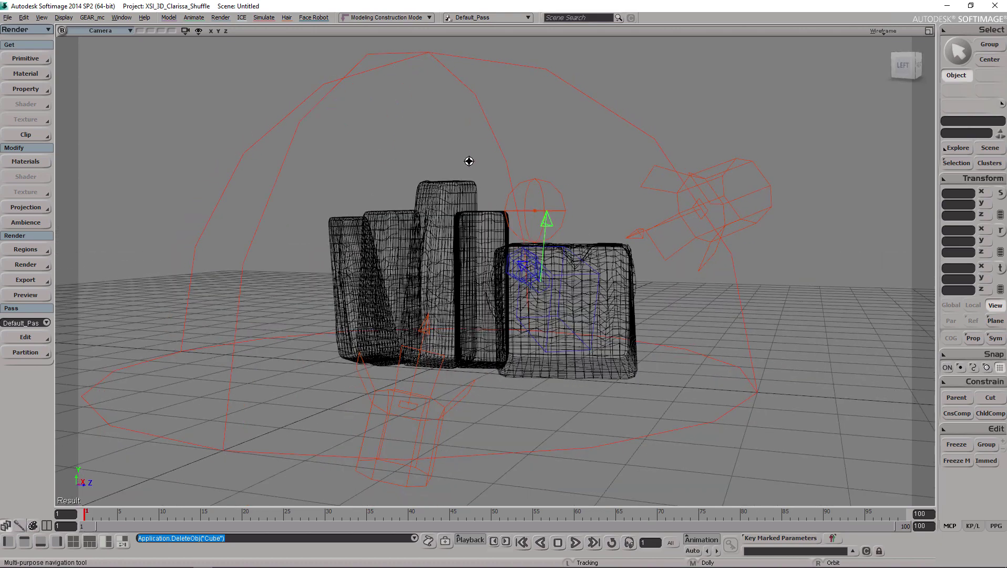
{"action": "scroll", "coordinate": [470, 162], "scroll_direction": "up", "scroll_amount": 2}
{"action": "left_click_drag", "start_coordinate": [470, 161], "coordinate": [454, 179]}
{"action": "right_click_drag", "start_coordinate": [454, 179], "coordinate": [464, 164]}
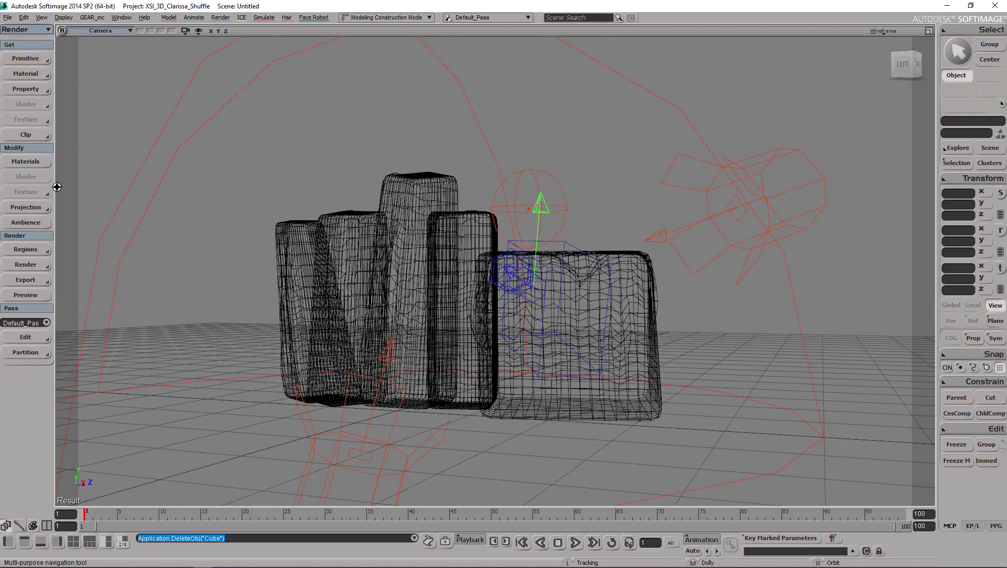
Show the scene through Camera1 and set the Default_Pass renderer to Cycles Renderer in the Render Manager.
{"action": "left_click", "coordinate": [100, 30]}
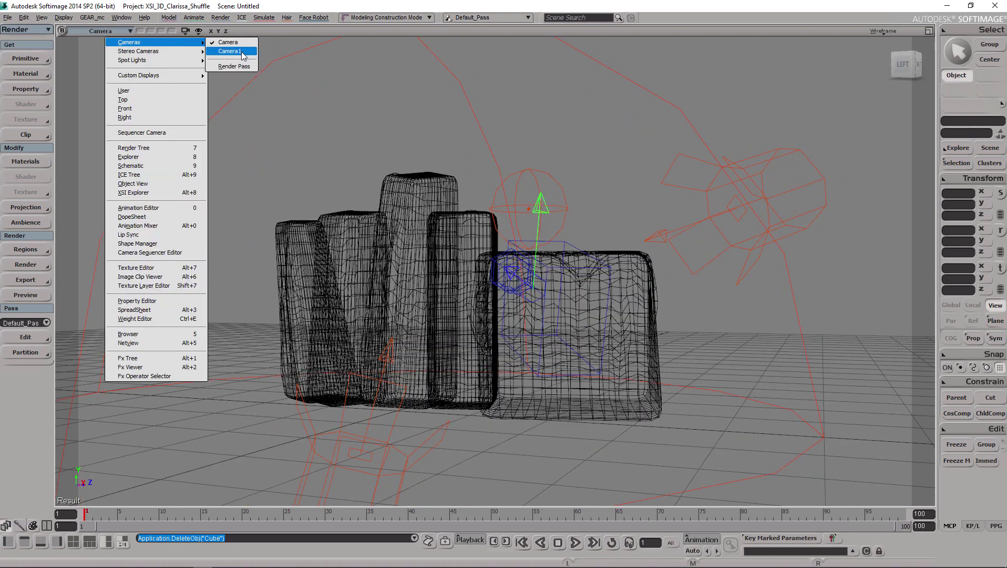
{"action": "left_click", "coordinate": [226, 53]}
{"action": "left_click", "coordinate": [26, 264]}
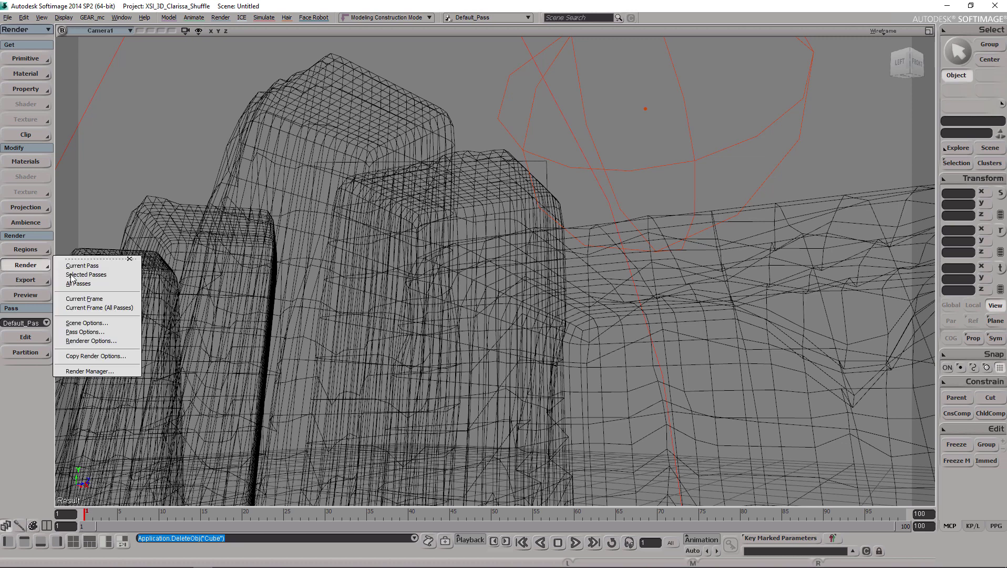
{"action": "left_click", "coordinate": [88, 374]}
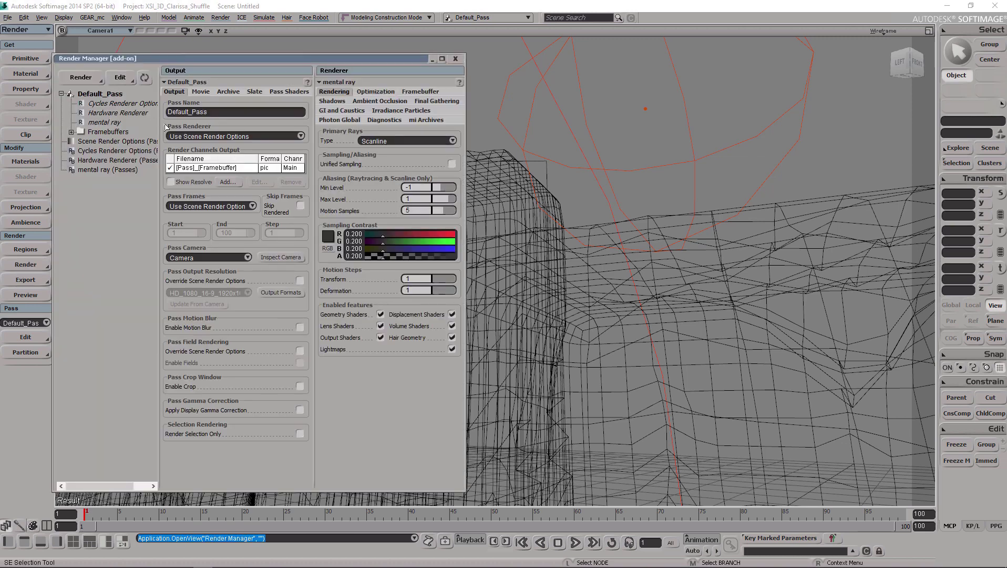
{"action": "left_click", "coordinate": [204, 137]}
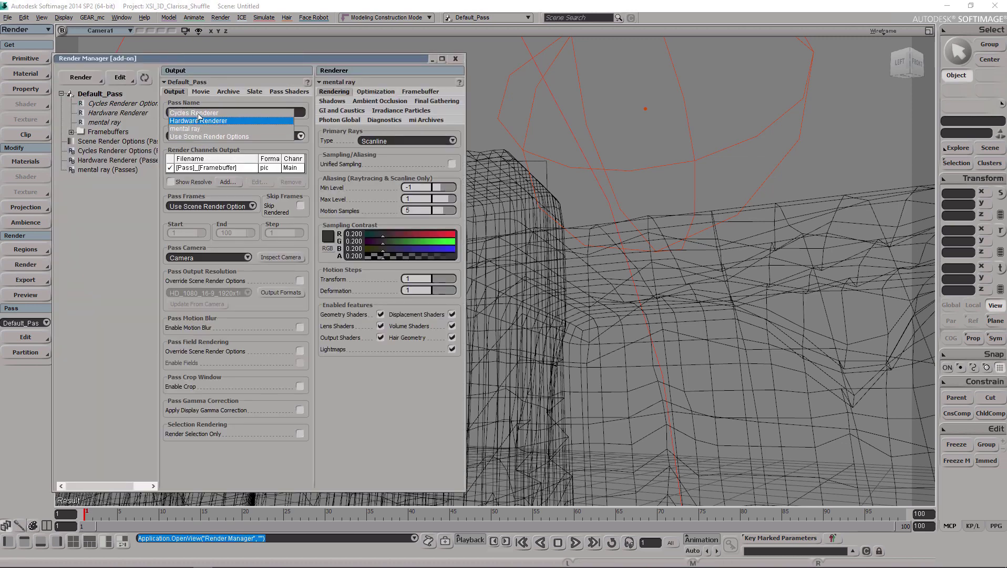
{"action": "left_click", "coordinate": [244, 115]}
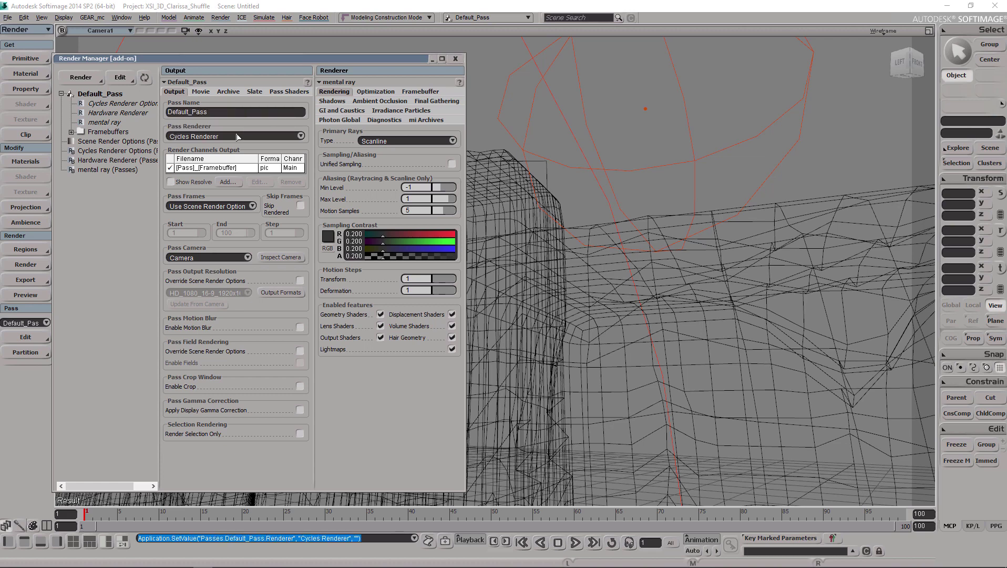
Enable the CUDA_GeForce GTX TITAN X_0000:02:00 device in the Render Manager's Cycles Renderer Options.
{"action": "left_click", "coordinate": [381, 95]}
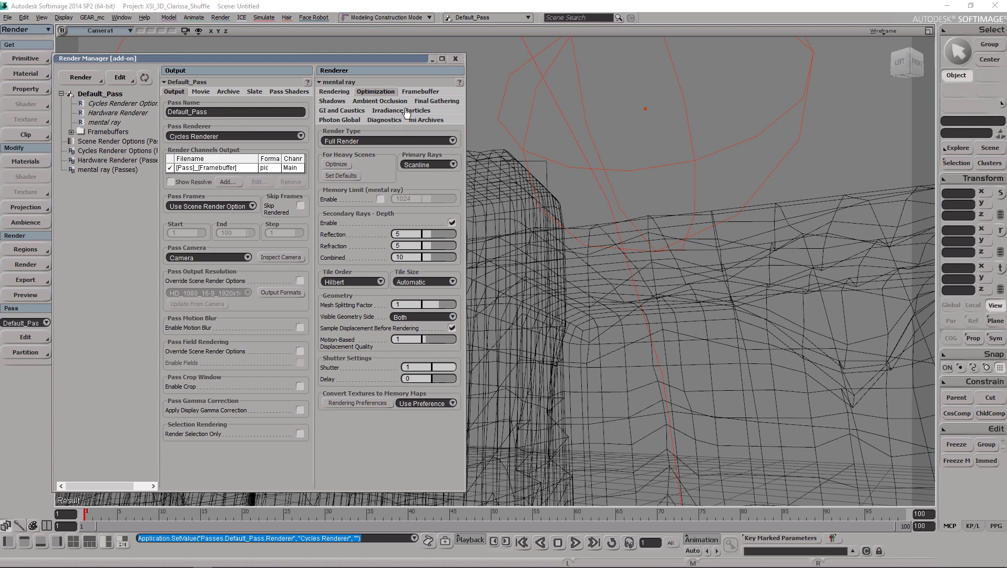
{"action": "left_click", "coordinate": [110, 103]}
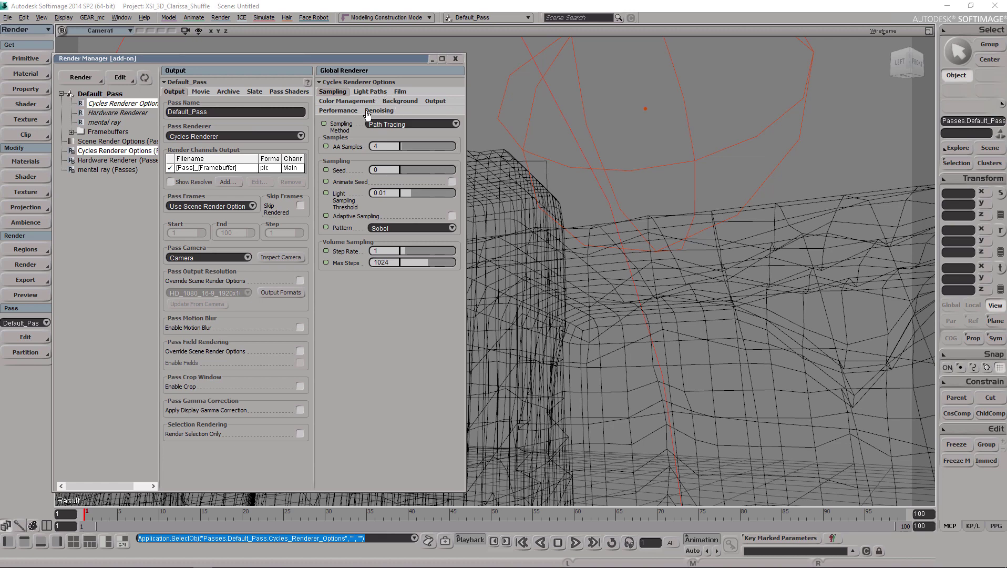
{"action": "left_click", "coordinate": [349, 111]}
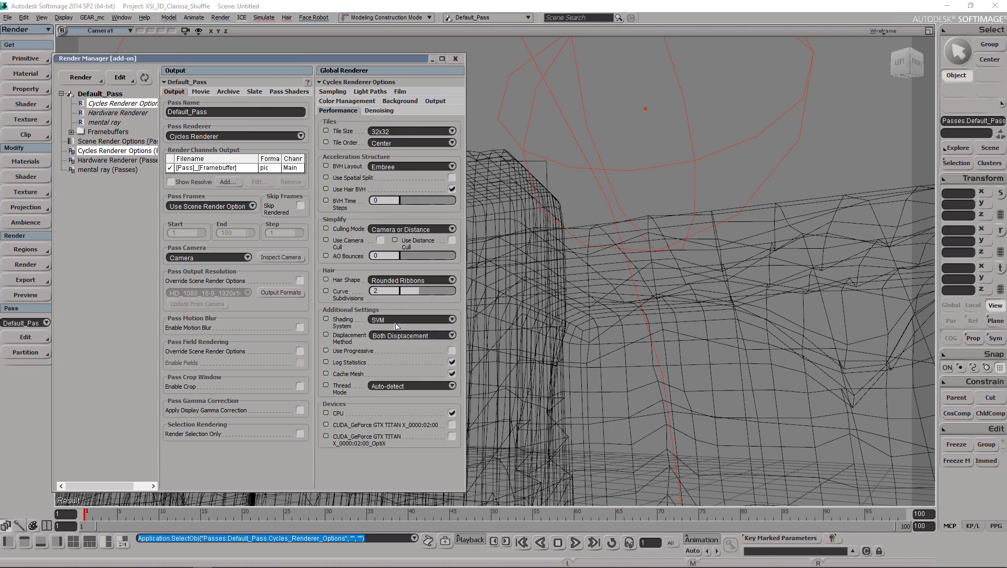
{"action": "left_click", "coordinate": [452, 425]}
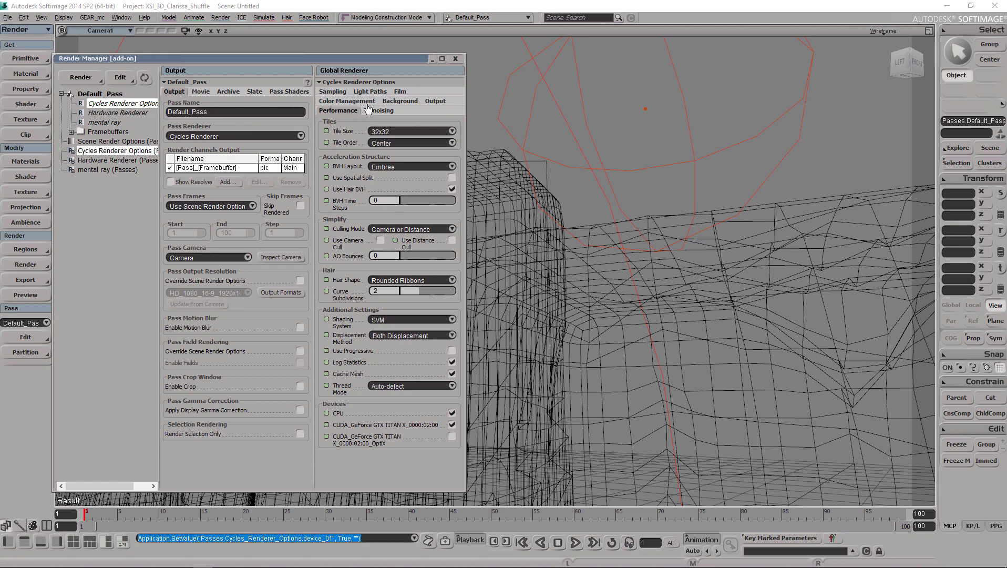
Set the Cycles AA Samples to 64 and close the Render Manager.
{"action": "left_click", "coordinate": [339, 93]}
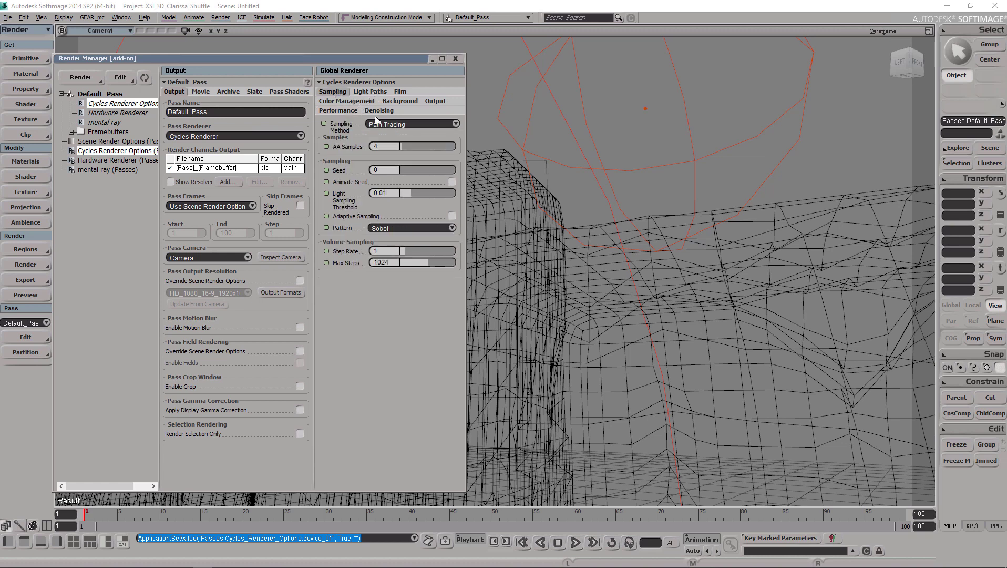
{"action": "left_click", "coordinate": [386, 146]}
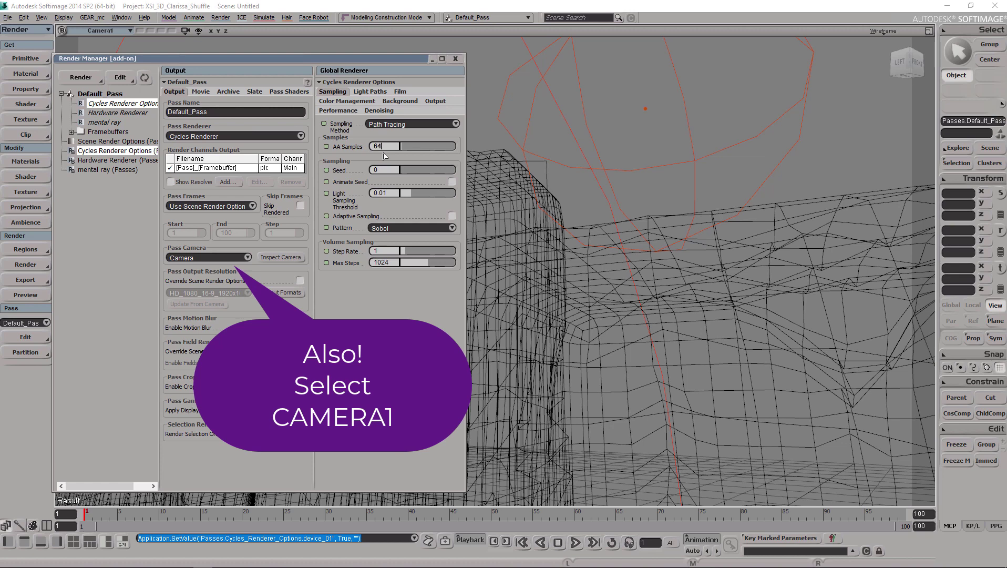
{"action": "key", "text": "Return"}
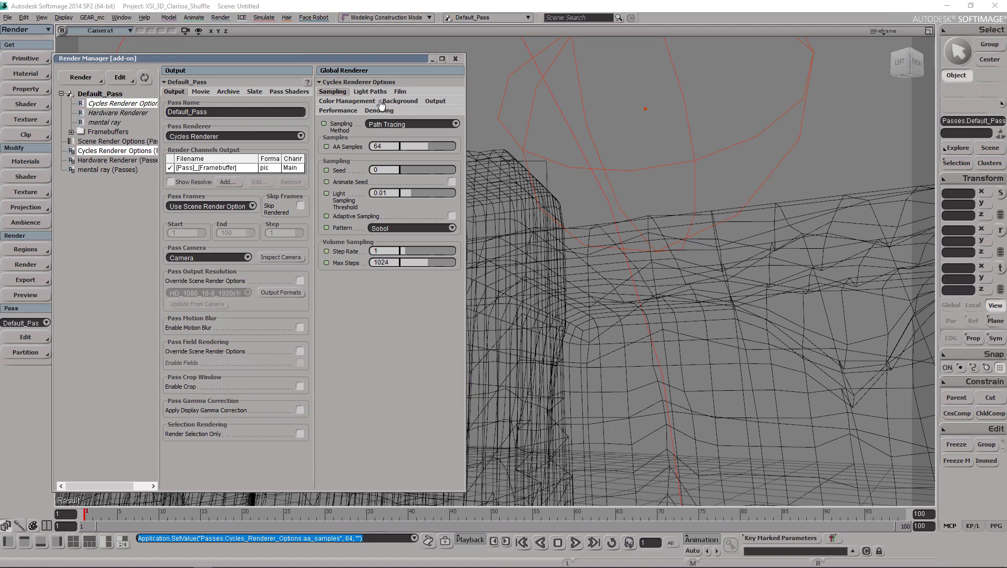
{"action": "left_click", "coordinate": [455, 58]}
Select the ice blocks and show their Enchanted_ICE material in an enlarged Render Tree with the shader list hidden.
{"action": "key", "text": "s"}
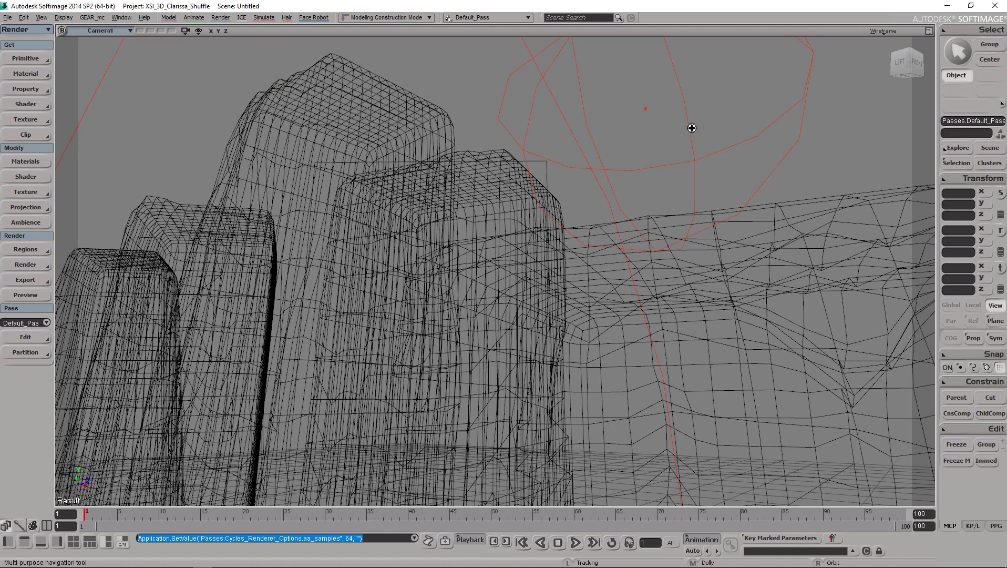
{"action": "left_click", "coordinate": [960, 54]}
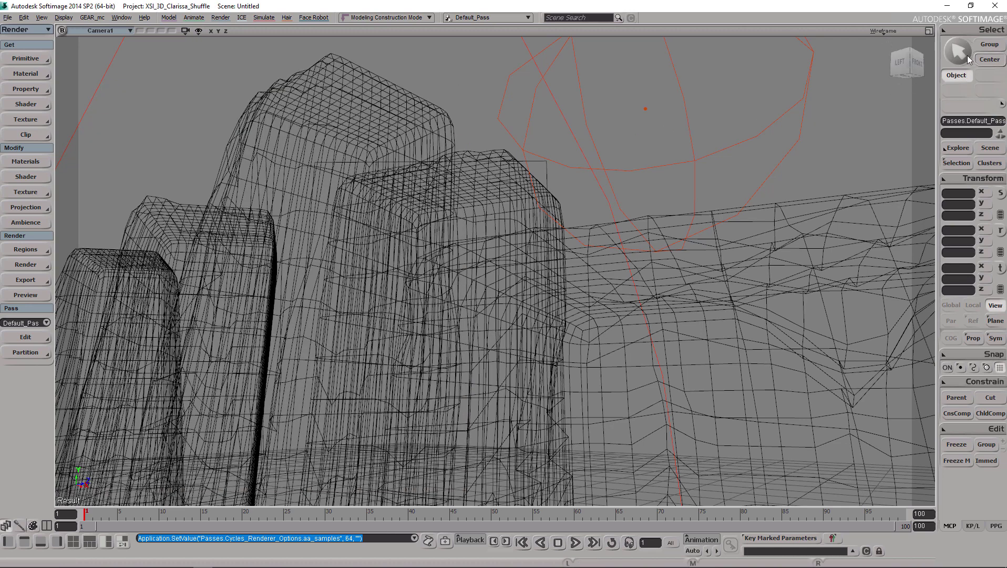
{"action": "left_click", "coordinate": [381, 97]}
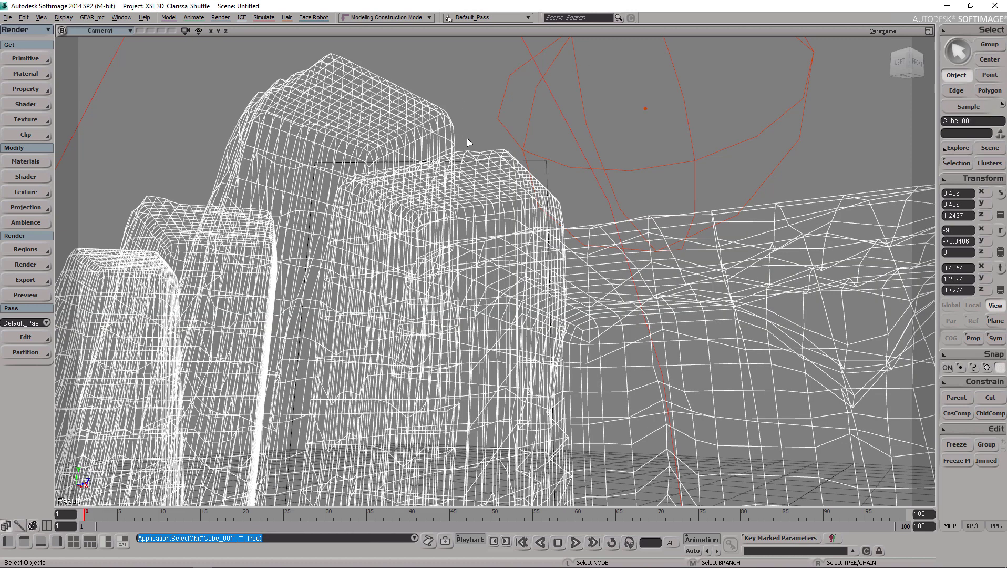
{"action": "key", "text": "7"}
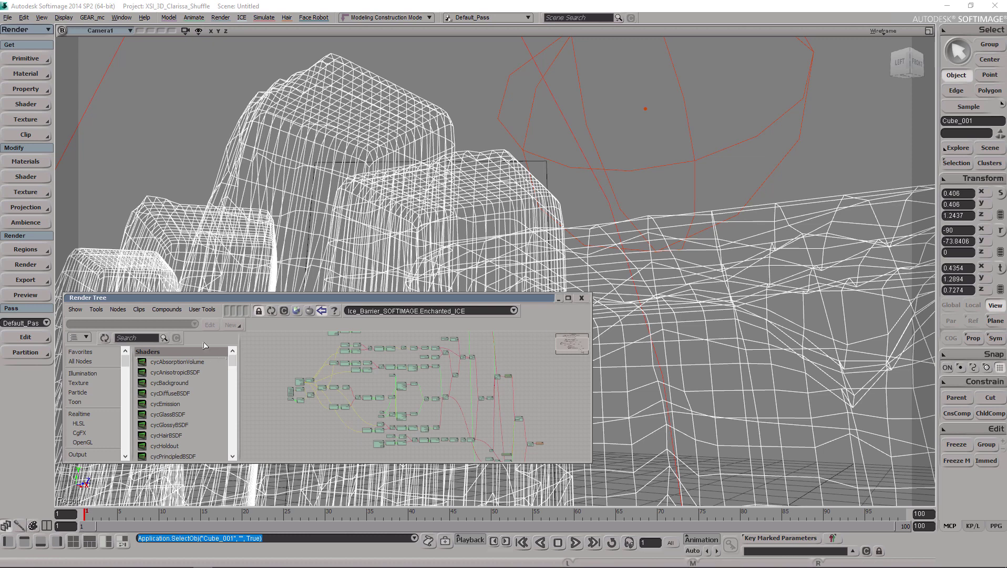
{"action": "left_click", "coordinate": [322, 311]}
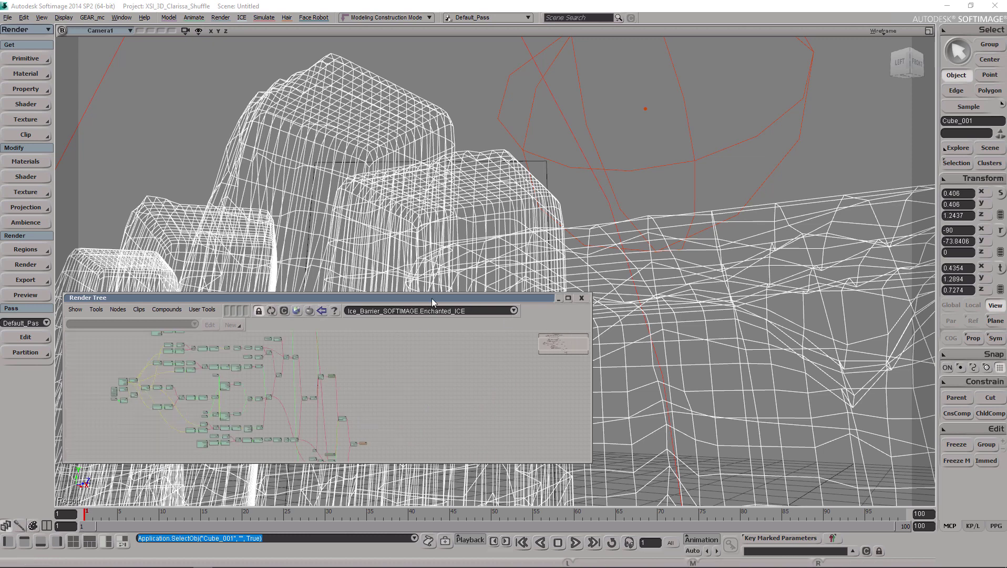
{"action": "left_click_drag", "start_coordinate": [432, 299], "coordinate": [473, 136]}
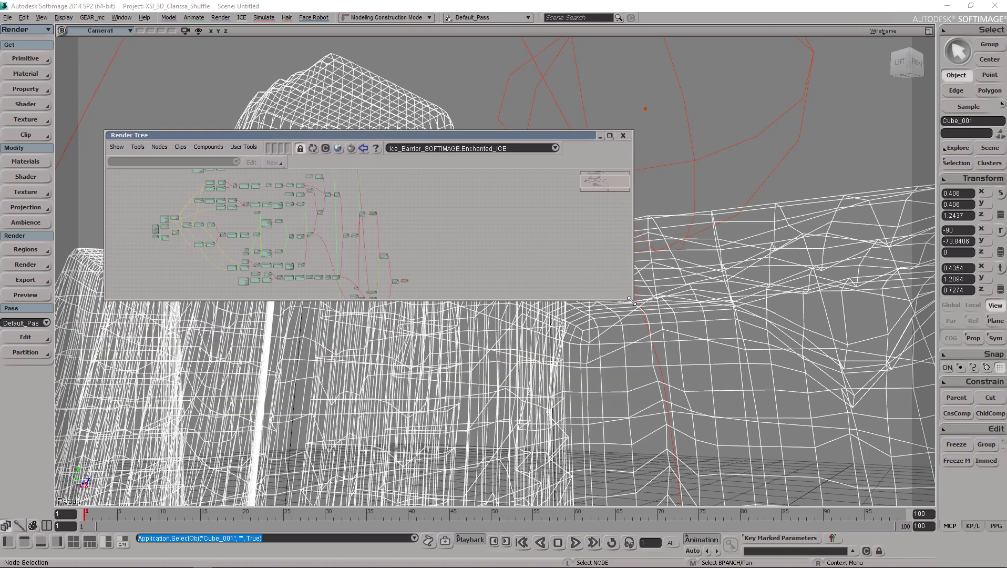
{"action": "left_click_drag", "start_coordinate": [631, 299], "coordinate": [753, 439]}
Examine the converted Enchanted_ICE node network in the Render Tree, including the texture coordinate, vector math and noise nodes.
{"action": "middle_click_drag", "start_coordinate": [461, 274], "coordinate": [542, 327]}
{"action": "scroll", "coordinate": [541, 315], "scroll_direction": "up", "scroll_amount": 5}
{"action": "middle_click_drag", "start_coordinate": [539, 284], "coordinate": [617, 340]}
{"action": "middle_click_drag", "start_coordinate": [304, 215], "coordinate": [443, 298]}
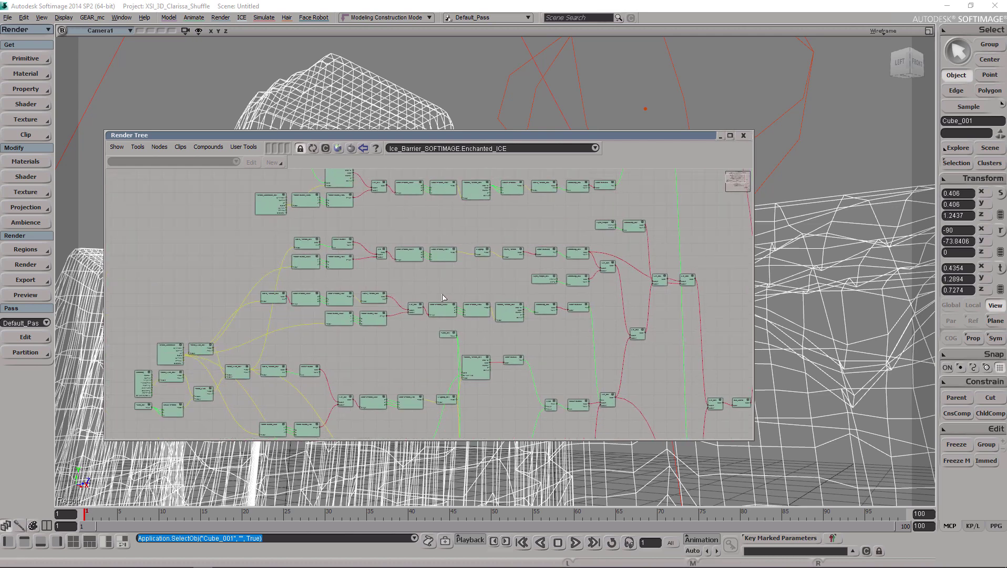
{"action": "scroll", "coordinate": [443, 298], "scroll_direction": "up", "scroll_amount": 8}
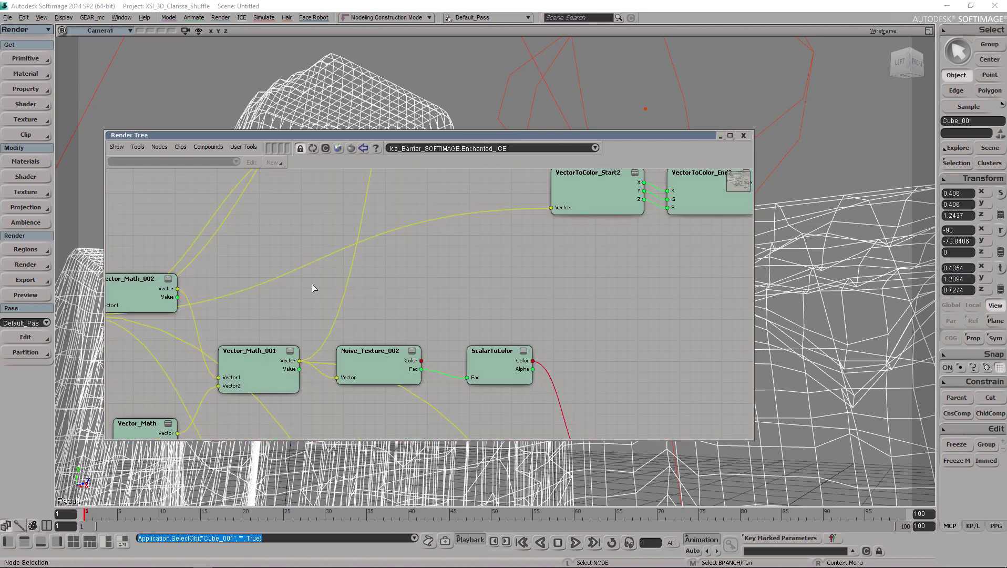
{"action": "middle_click_drag", "start_coordinate": [313, 288], "coordinate": [616, 255]}
{"action": "middle_click_drag", "start_coordinate": [427, 324], "coordinate": [518, 287]}
{"action": "scroll", "coordinate": [563, 307], "scroll_direction": "down", "scroll_amount": 2}
{"action": "middle_click_drag", "start_coordinate": [568, 309], "coordinate": [465, 317]}
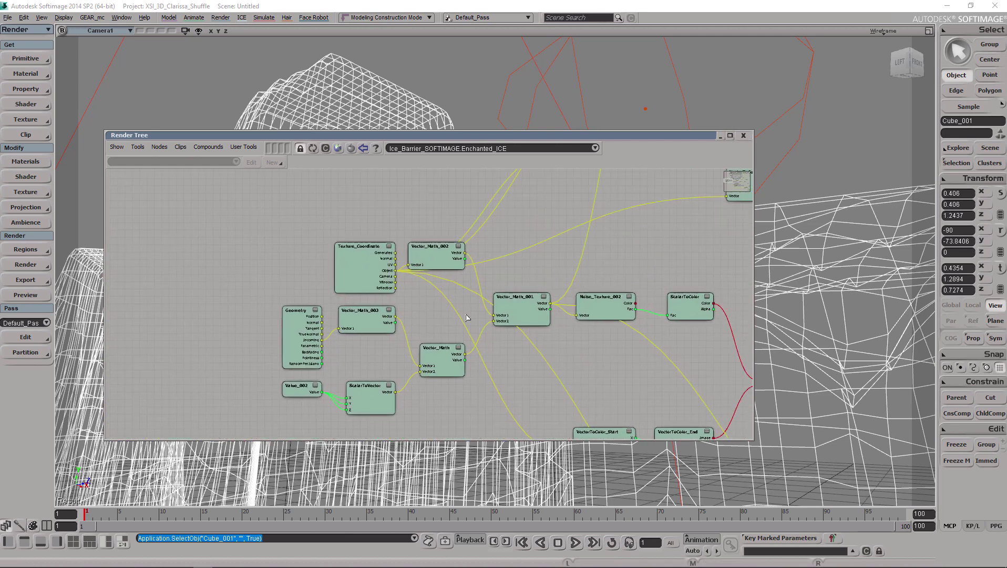
{"action": "scroll", "coordinate": [467, 317], "scroll_direction": "down", "scroll_amount": 10}
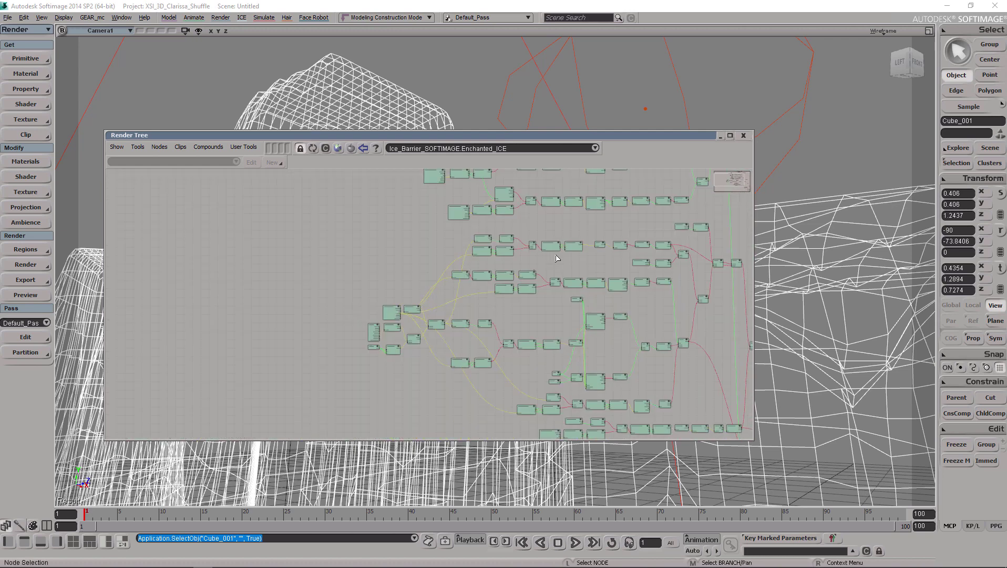
{"action": "scroll", "coordinate": [557, 258], "scroll_direction": "down", "scroll_amount": 5}
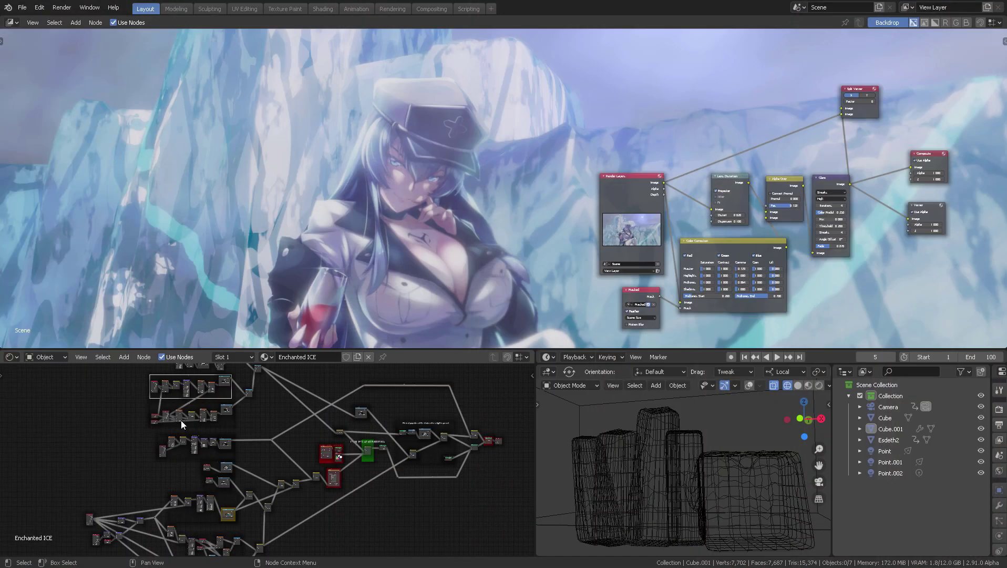
Switch to Blender and examine the original Enchanted ICE network's Ice Cracks nodes and inner ice color ramps.
{"action": "middle_click_drag", "start_coordinate": [138, 401], "coordinate": [145, 420]}
{"action": "middle_click_drag", "start_coordinate": [137, 451], "coordinate": [124, 415]}
{"action": "middle_click_drag", "start_coordinate": [412, 514], "coordinate": [408, 492]}
{"action": "middle_click_drag", "start_coordinate": [334, 476], "coordinate": [431, 450]}
{"action": "scroll", "coordinate": [430, 447], "scroll_direction": "up", "scroll_amount": 8}
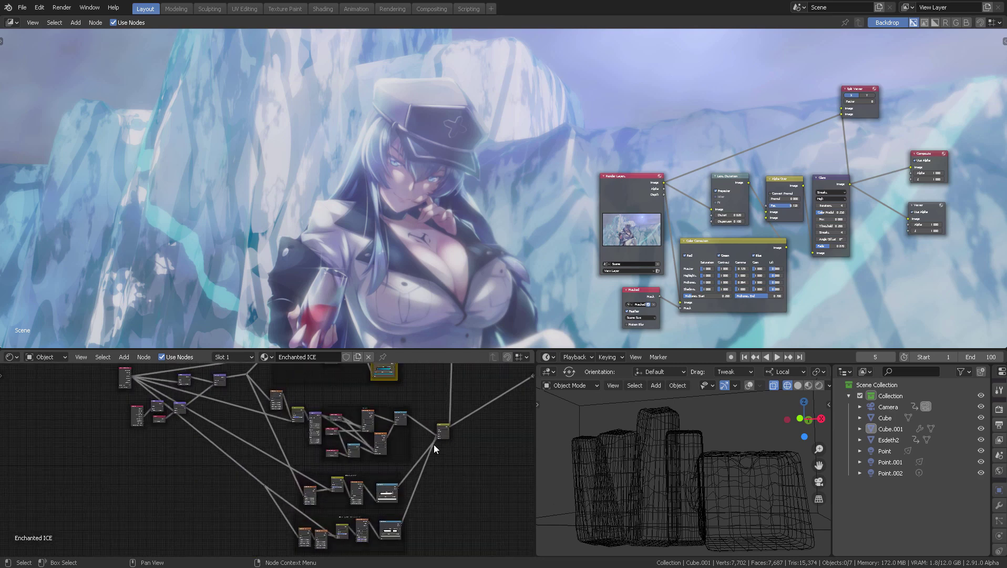
{"action": "middle_click_drag", "start_coordinate": [343, 436], "coordinate": [415, 510]}
{"action": "scroll", "coordinate": [375, 432], "scroll_direction": "up", "scroll_amount": 8}
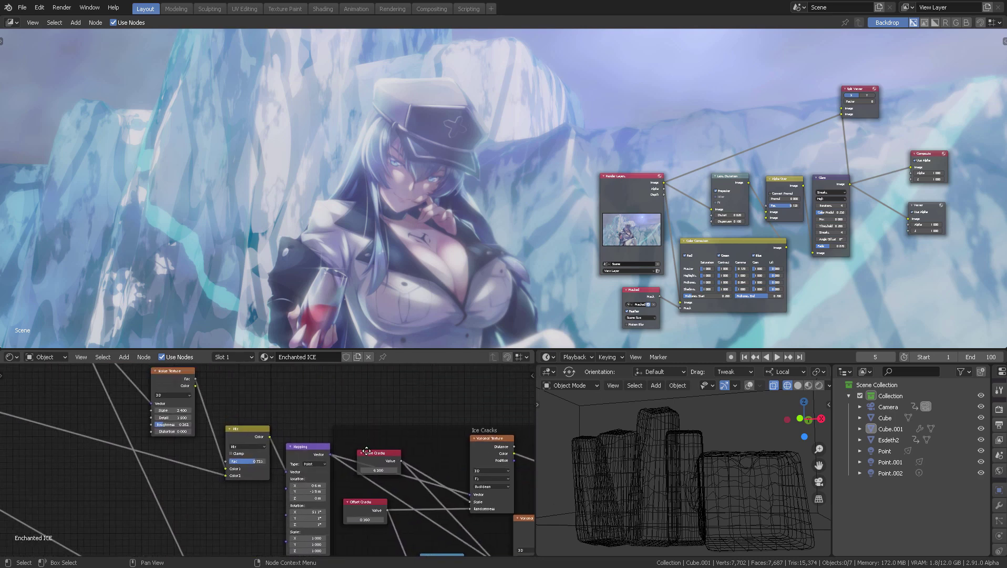
{"action": "scroll", "coordinate": [341, 429], "scroll_direction": "down", "scroll_amount": 5}
{"action": "middle_click_drag", "start_coordinate": [375, 416], "coordinate": [348, 458]}
{"action": "scroll", "coordinate": [342, 429], "scroll_direction": "down", "scroll_amount": 3}
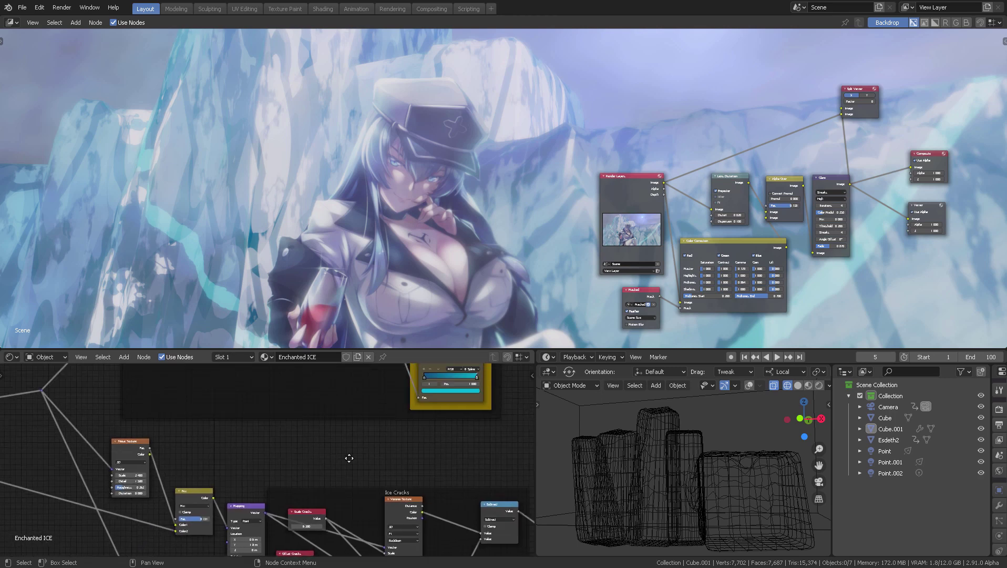
{"action": "middle_click_drag", "start_coordinate": [350, 389], "coordinate": [328, 505]}
{"action": "scroll", "coordinate": [337, 472], "scroll_direction": "down", "scroll_amount": 3}
{"action": "middle_click_drag", "start_coordinate": [412, 364], "coordinate": [336, 452]}
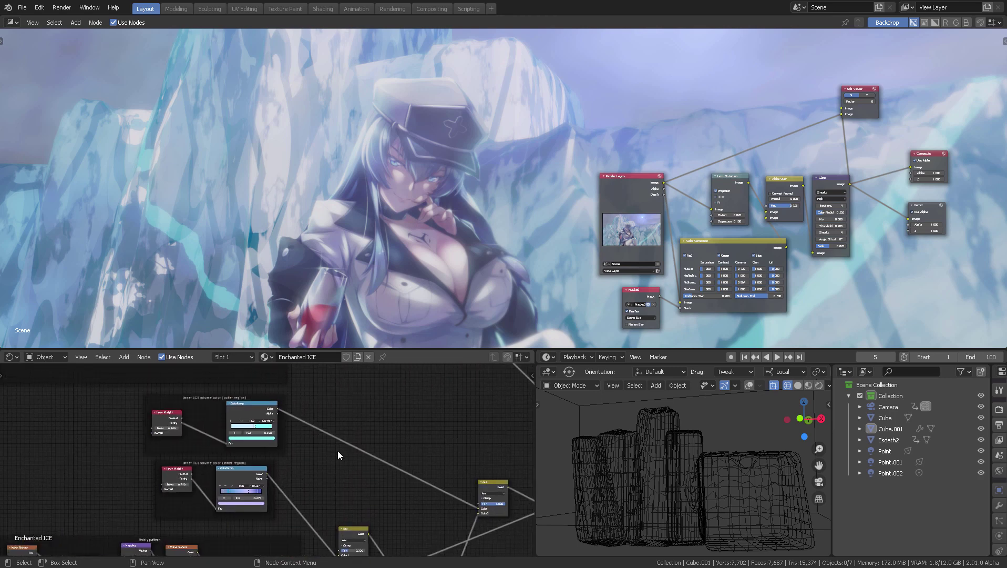
{"action": "middle_click_drag", "start_coordinate": [402, 437], "coordinate": [363, 448]}
{"action": "middle_click_drag", "start_coordinate": [389, 392], "coordinate": [360, 457]}
{"action": "scroll", "coordinate": [348, 450], "scroll_direction": "down", "scroll_amount": 6}
{"action": "scroll", "coordinate": [379, 440], "scroll_direction": "down", "scroll_amount": 5}
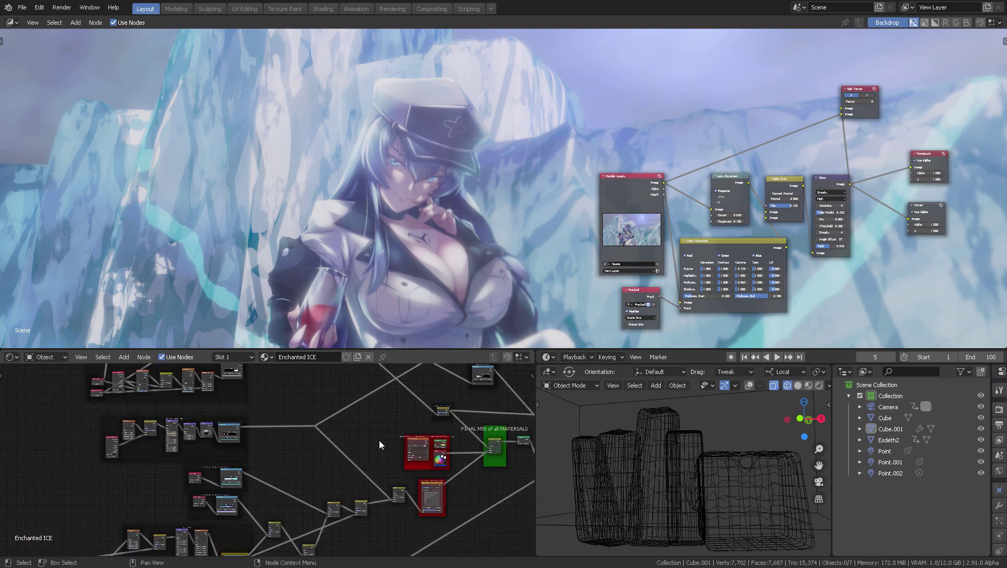
Examine the original material's final mix of all materials and the frame of physical shader properties under light.
{"action": "middle_click_drag", "start_coordinate": [382, 465], "coordinate": [342, 436]}
{"action": "scroll", "coordinate": [413, 414], "scroll_direction": "up", "scroll_amount": 6}
{"action": "middle_click_drag", "start_coordinate": [413, 413], "coordinate": [244, 461]}
{"action": "scroll", "coordinate": [374, 416], "scroll_direction": "up", "scroll_amount": 9}
{"action": "middle_click_drag", "start_coordinate": [327, 452], "coordinate": [278, 487]}
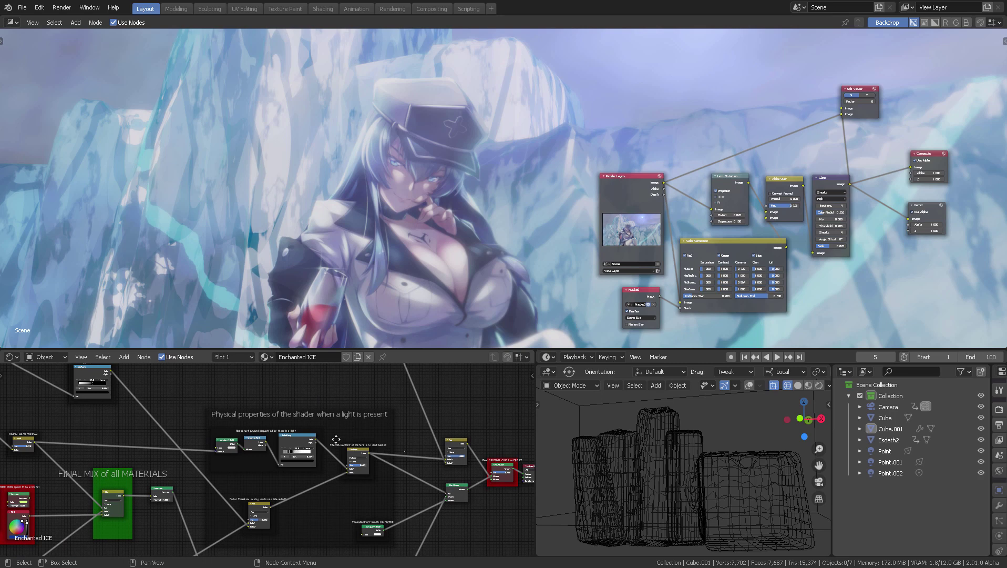
{"action": "middle_click_drag", "start_coordinate": [336, 439], "coordinate": [371, 429]}
{"action": "scroll", "coordinate": [331, 465], "scroll_direction": "down", "scroll_amount": 15}
{"action": "middle_click_drag", "start_coordinate": [261, 475], "coordinate": [342, 452]}
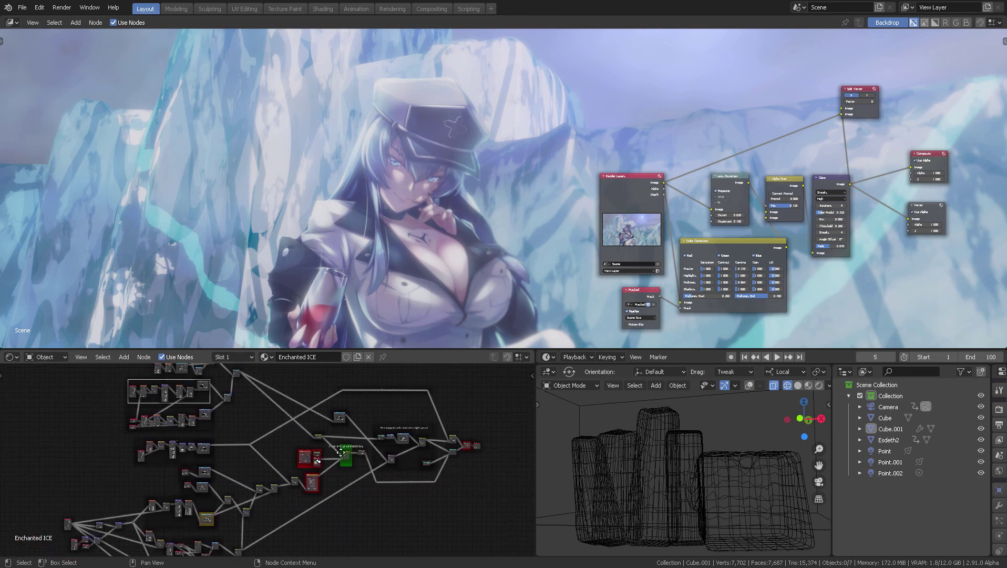
Switch back to Softimage and examine the end of the converted network, where the Mix_Shader nodes feed the Enchanted_ICE surface.
{"action": "key", "text": "alt+Tab"}
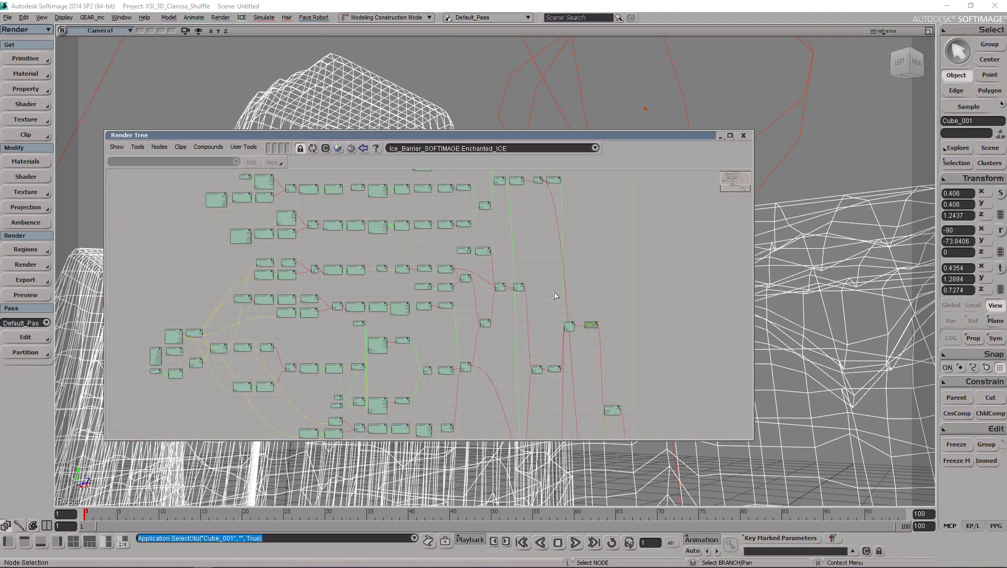
{"action": "middle_click_drag", "start_coordinate": [554, 293], "coordinate": [506, 273]}
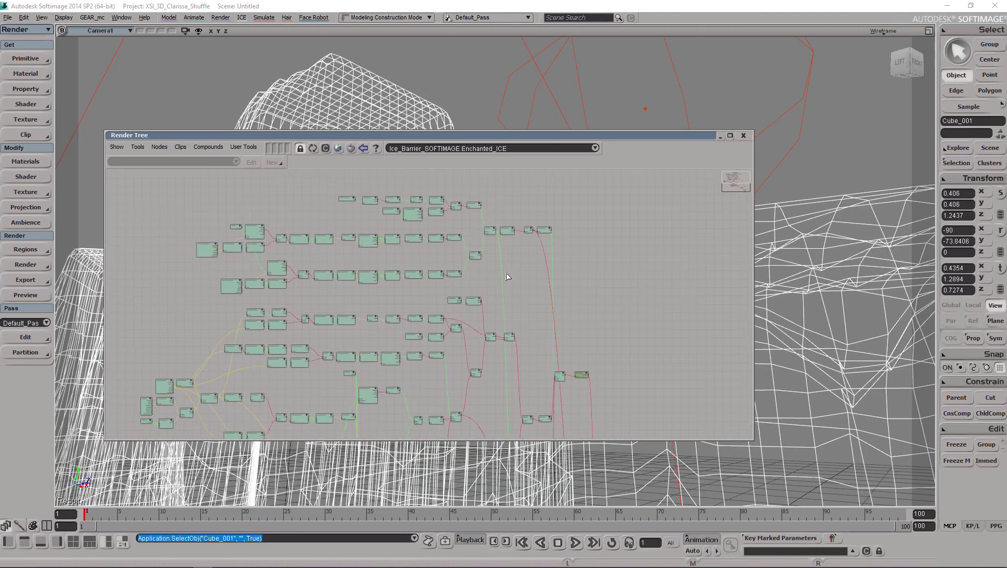
{"action": "scroll", "coordinate": [507, 276], "scroll_direction": "up", "scroll_amount": 5}
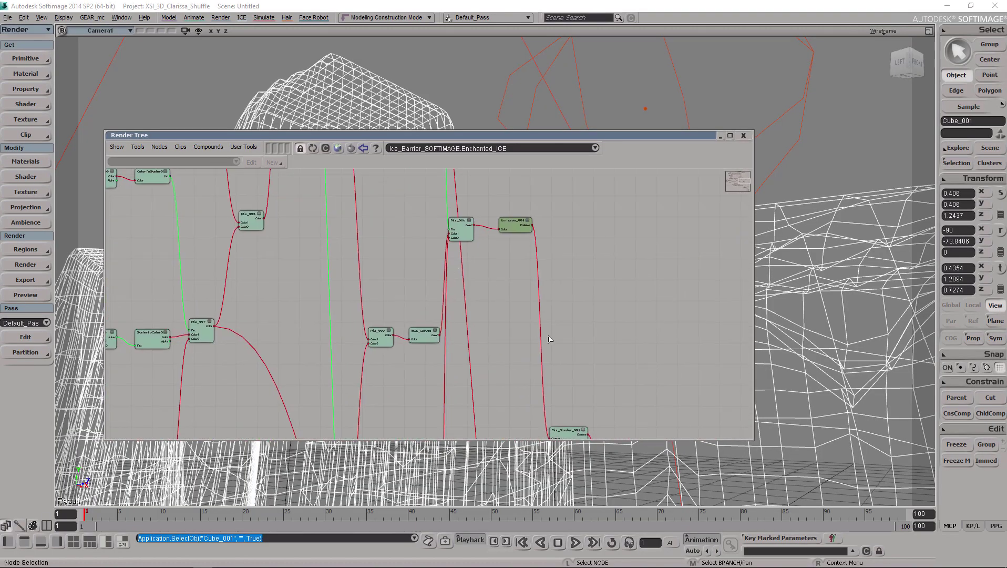
{"action": "scroll", "coordinate": [517, 292], "scroll_direction": "down", "scroll_amount": 5}
{"action": "scroll", "coordinate": [535, 315], "scroll_direction": "up", "scroll_amount": 6}
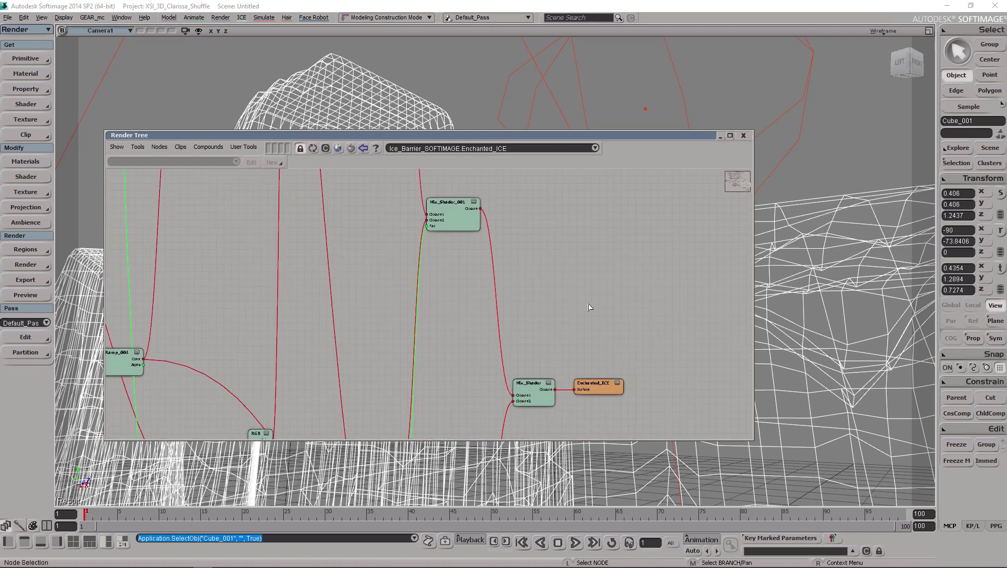
{"action": "scroll", "coordinate": [557, 294], "scroll_direction": "down", "scroll_amount": 4}
{"action": "scroll", "coordinate": [520, 262], "scroll_direction": "up", "scroll_amount": 6}
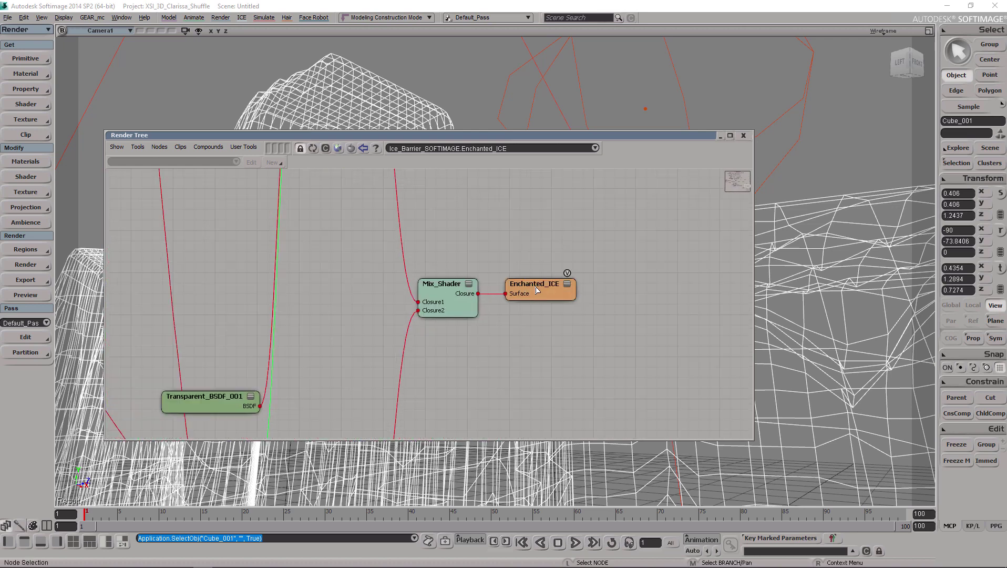
Move the Enchanted_ICE output node and the Mix_Shader feeding it away from the neighbouring nodes, and view the whole network.
{"action": "left_click_drag", "start_coordinate": [536, 287], "coordinate": [632, 277]}
{"action": "left_click_drag", "start_coordinate": [437, 284], "coordinate": [506, 267]}
{"action": "scroll", "coordinate": [541, 331], "scroll_direction": "down", "scroll_amount": 5}
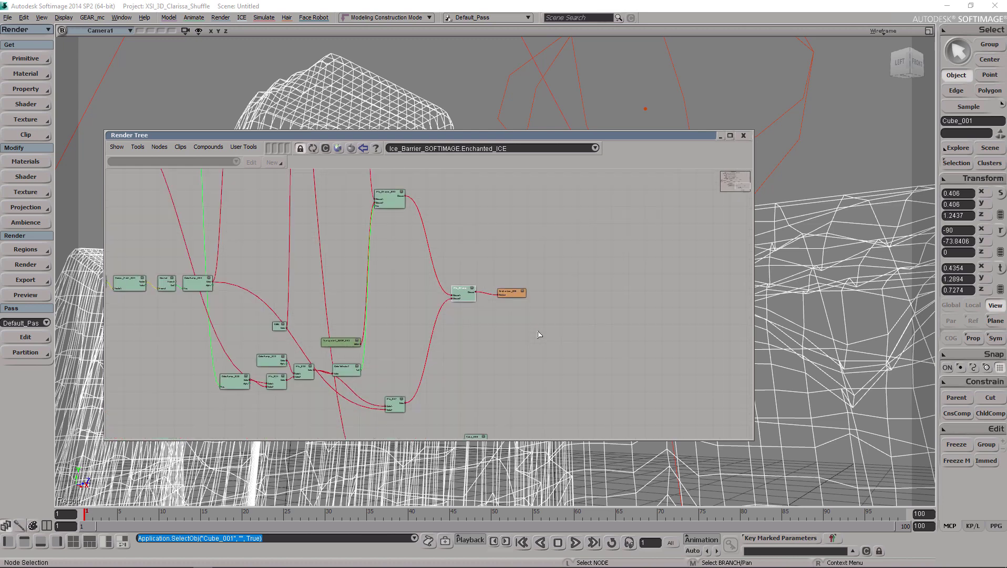
{"action": "scroll", "coordinate": [539, 334], "scroll_direction": "down", "scroll_amount": 6}
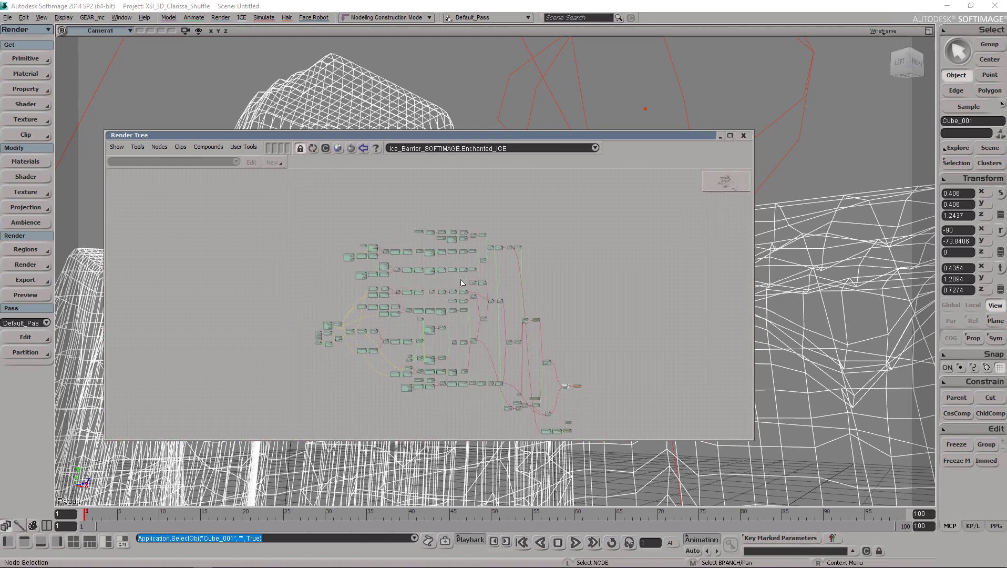
{"action": "scroll", "coordinate": [460, 280], "scroll_direction": "up", "scroll_amount": 4}
{"action": "middle_click_drag", "start_coordinate": [439, 234], "coordinate": [492, 247]}
{"action": "scroll", "coordinate": [484, 292], "scroll_direction": "down", "scroll_amount": 4}
Collapse the Render Tree window to its title bar and move it to the upper part of the camera view.
{"action": "left_click", "coordinate": [363, 148]}
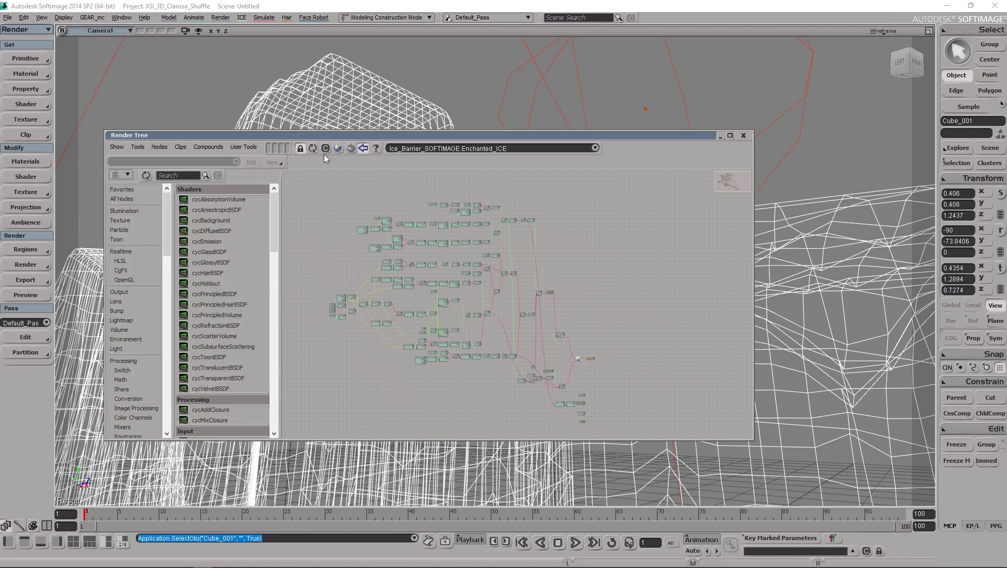
{"action": "left_click", "coordinate": [363, 149]}
{"action": "double_click", "coordinate": [493, 134]}
{"action": "left_click_drag", "start_coordinate": [492, 133], "coordinate": [504, 64]}
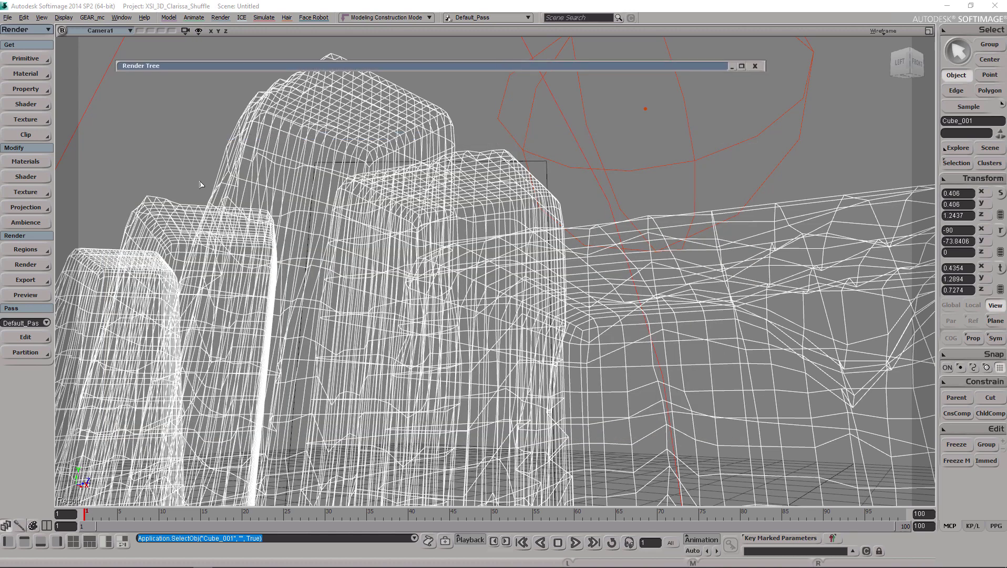
Render a region around the ice and character, and enlarge it to cover most of the camera view.
{"action": "key", "text": "q"}
{"action": "left_click_drag", "start_coordinate": [154, 85], "coordinate": [412, 471]}
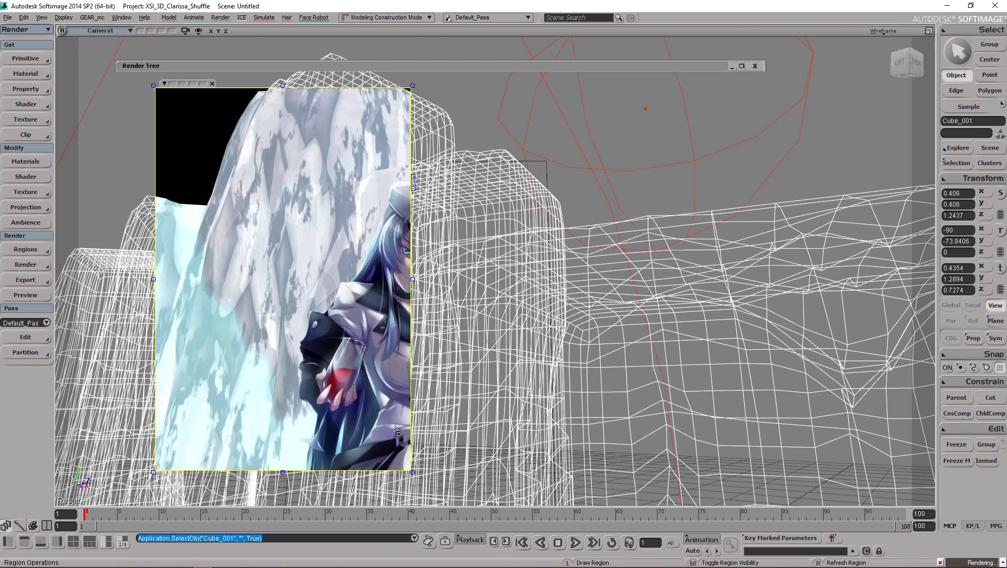
{"action": "left_click_drag", "start_coordinate": [101, 44], "coordinate": [896, 487]}
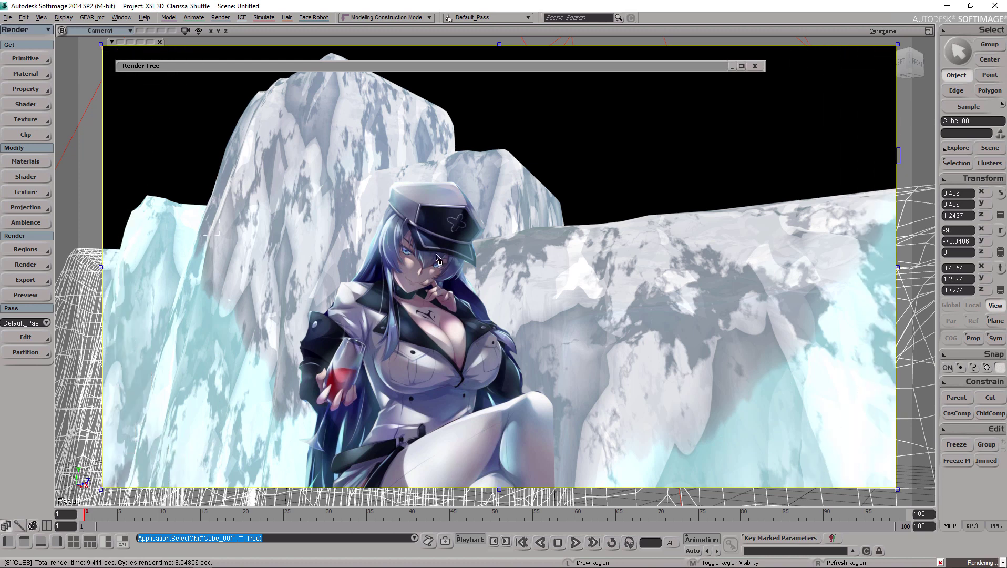
{"action": "key", "text": "space"}
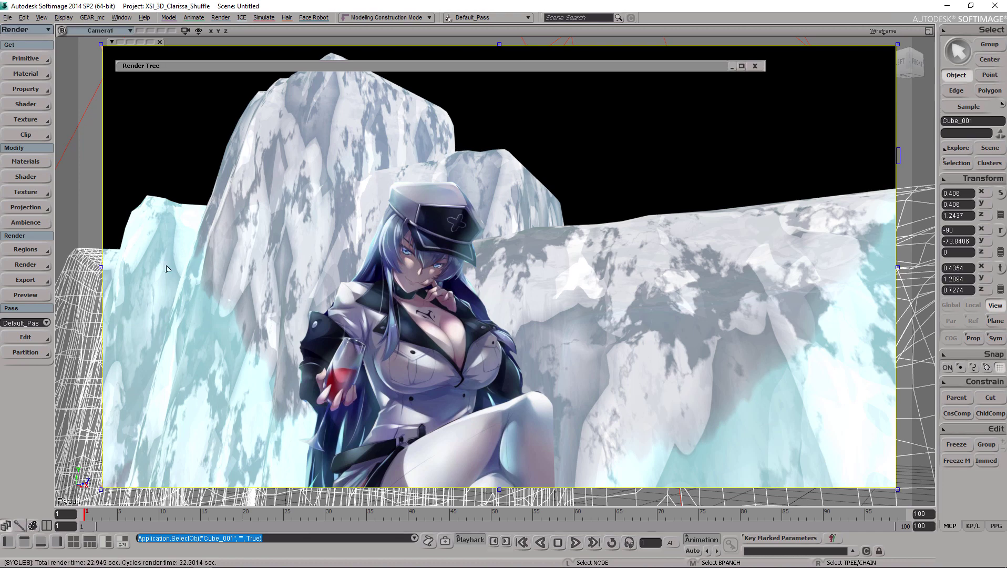
Uncover the render region, store its image in the first memo slot, and set the current frame to 6.
{"action": "left_click_drag", "start_coordinate": [215, 66], "coordinate": [253, 43]}
{"action": "middle_click", "coordinate": [120, 43]}
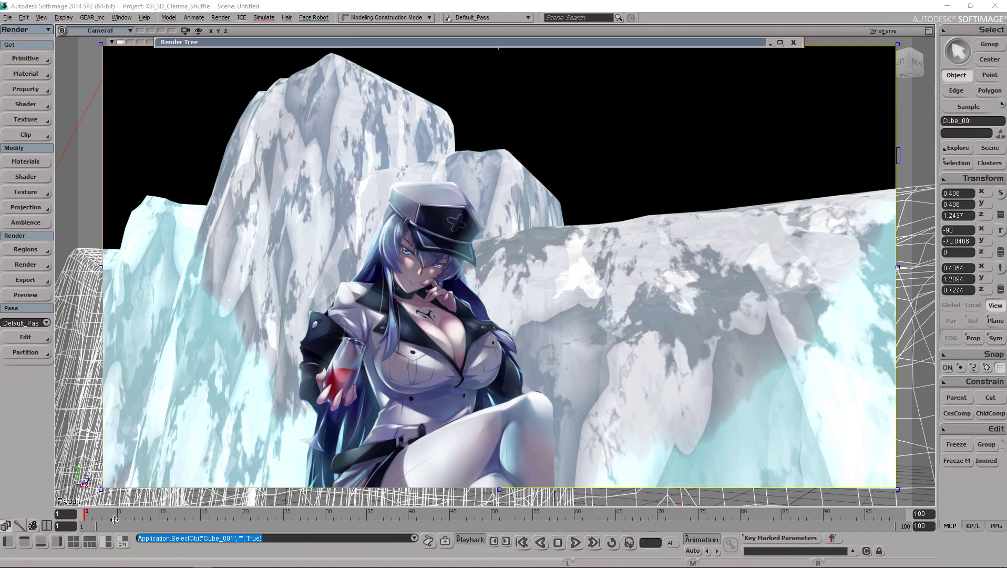
{"action": "left_click", "coordinate": [126, 513]}
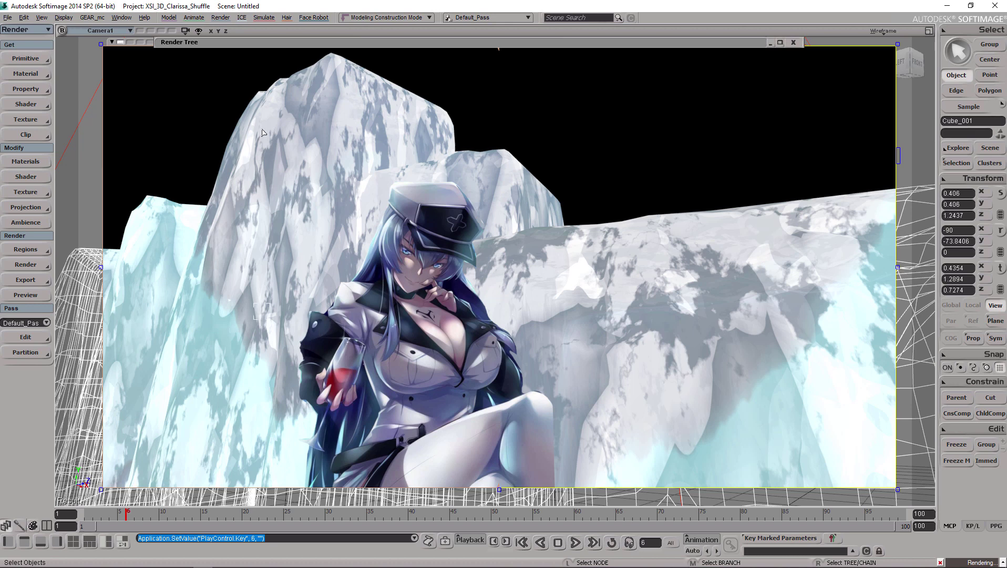
Expand the collapsed Render Tree window and examine the upper branches of the converted Enchanted_ICE network.
{"action": "double_click", "coordinate": [292, 43]}
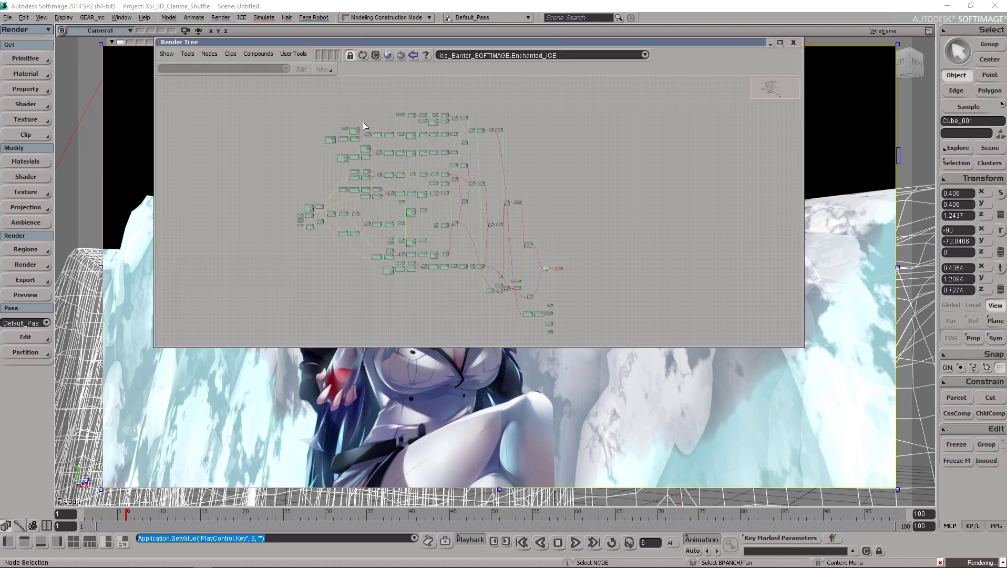
{"action": "left_click_drag", "start_coordinate": [418, 123], "coordinate": [466, 211]}
{"action": "scroll", "coordinate": [466, 214], "scroll_direction": "up", "scroll_amount": 5}
{"action": "scroll", "coordinate": [464, 217], "scroll_direction": "down", "scroll_amount": 2}
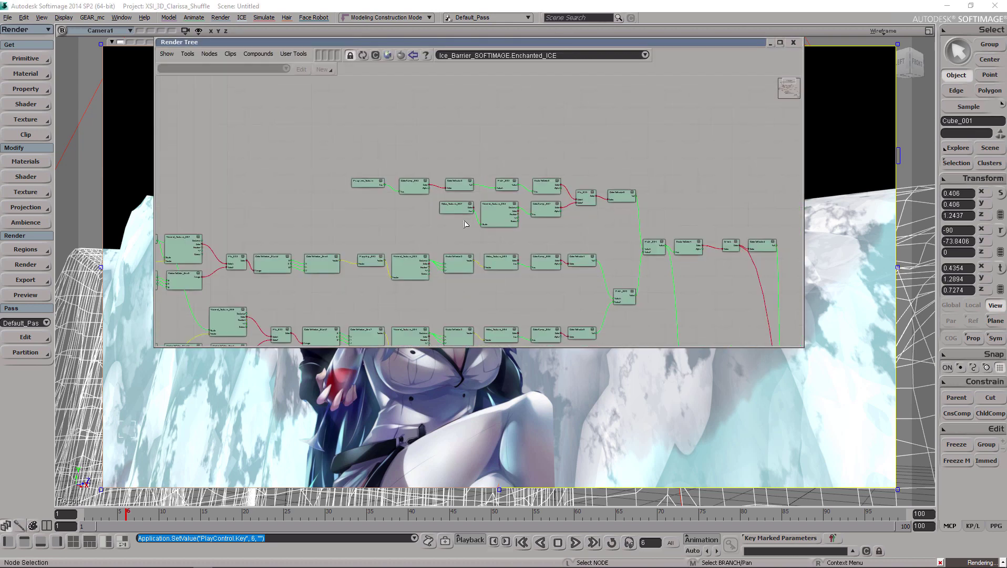
{"action": "mouse_move", "coordinate": [460, 252]}
{"action": "middle_mouse_down"}
{"action": "mouse_move", "coordinate": [527, 233]}
{"action": "mouse_move", "coordinate": [432, 241]}
{"action": "mouse_move", "coordinate": [450, 262]}
{"action": "middle_mouse_up"}
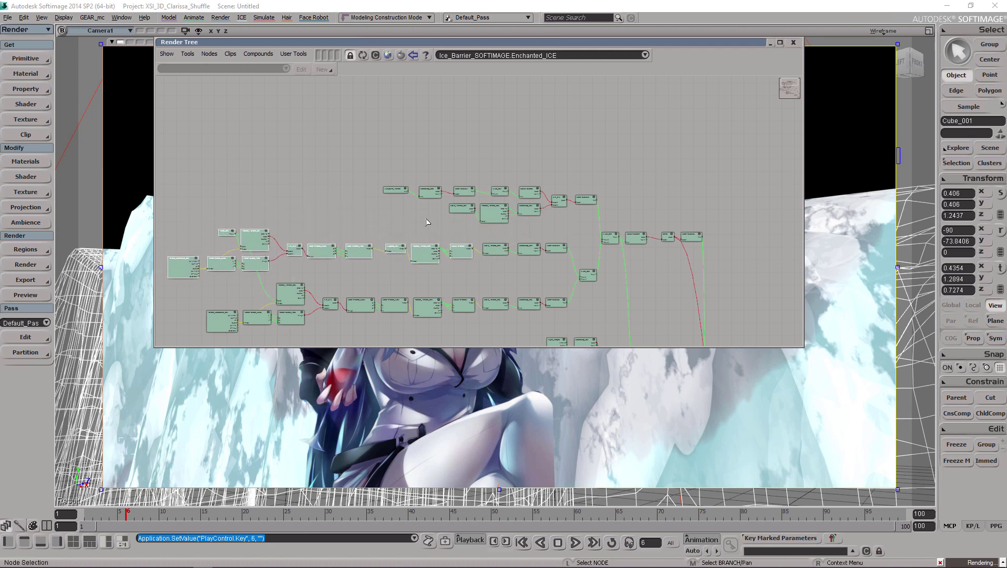
{"action": "left_click_drag", "start_coordinate": [378, 213], "coordinate": [388, 197]}
{"action": "middle_click_drag", "start_coordinate": [387, 193], "coordinate": [437, 134]}
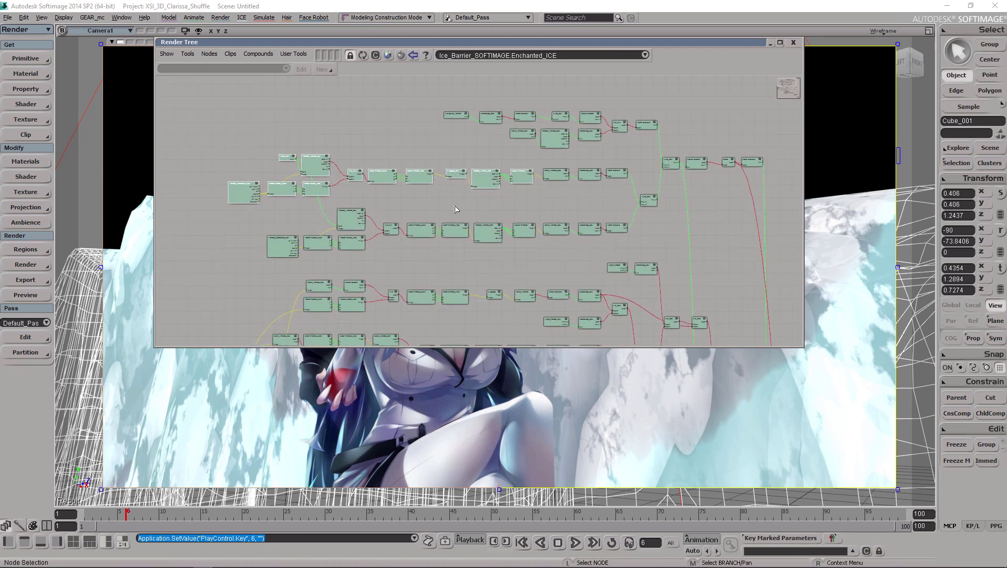
Switch to Blender, restore the full layout and maximize the node editor showing the Enchanted ICE material.
{"action": "key", "text": "alt+Tab"}
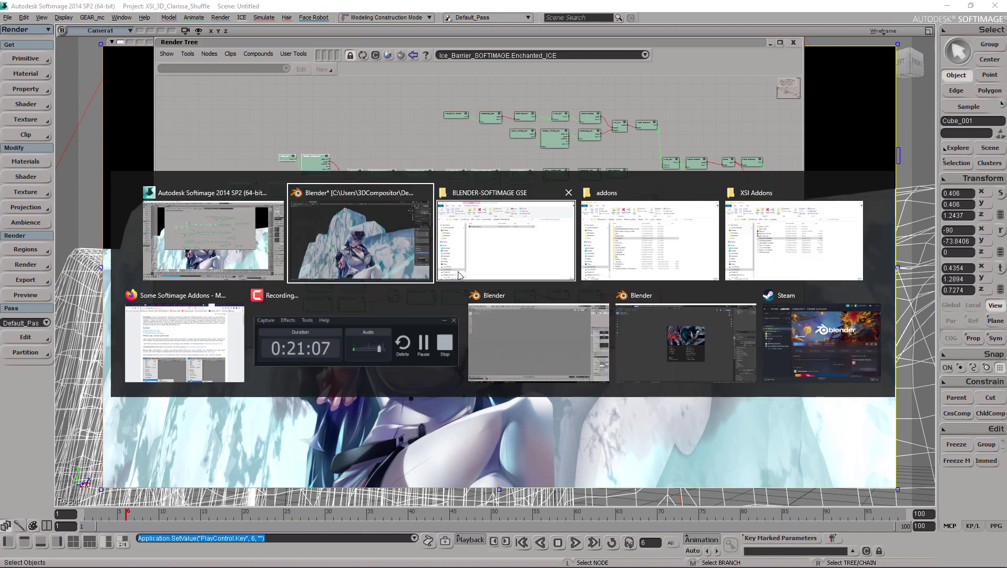
{"action": "left_click", "coordinate": [391, 238]}
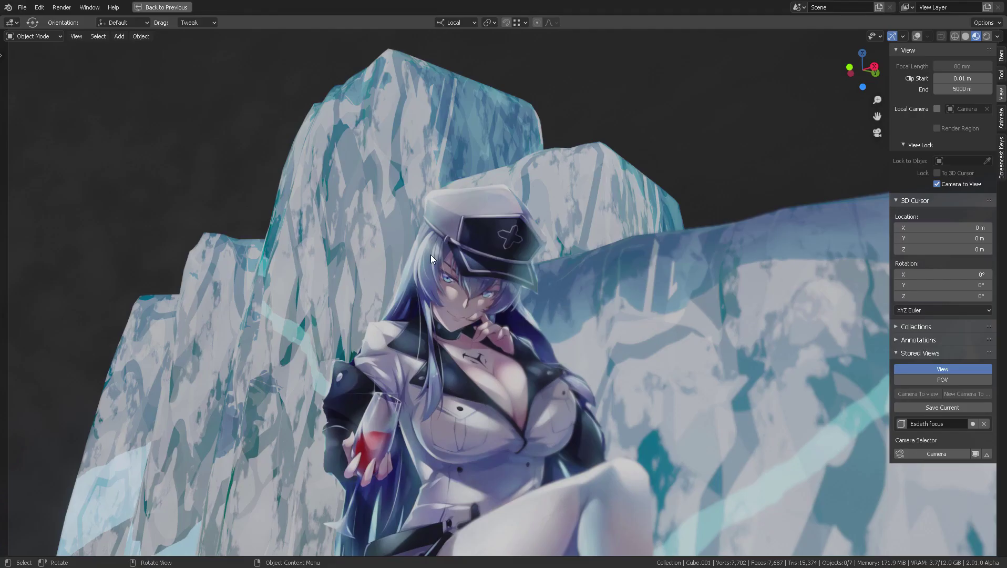
{"action": "key", "text": "ctrl+space"}
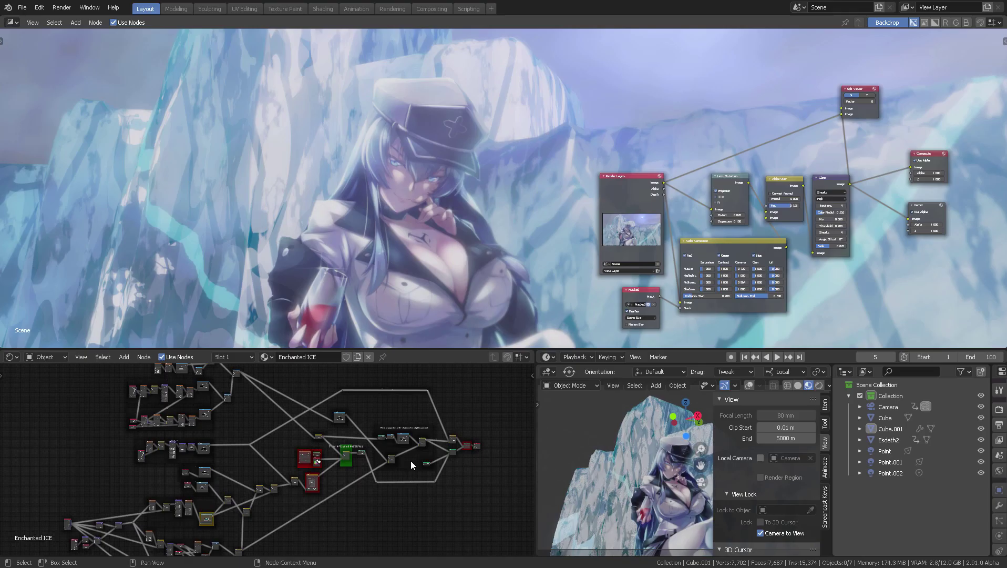
{"action": "key", "text": "ctrl+space"}
Examine the Procedural Scratches to left and Procedural Scratches to right frames and the Add nodes that combine them.
{"action": "scroll", "coordinate": [574, 294], "scroll_direction": "up", "scroll_amount": 10}
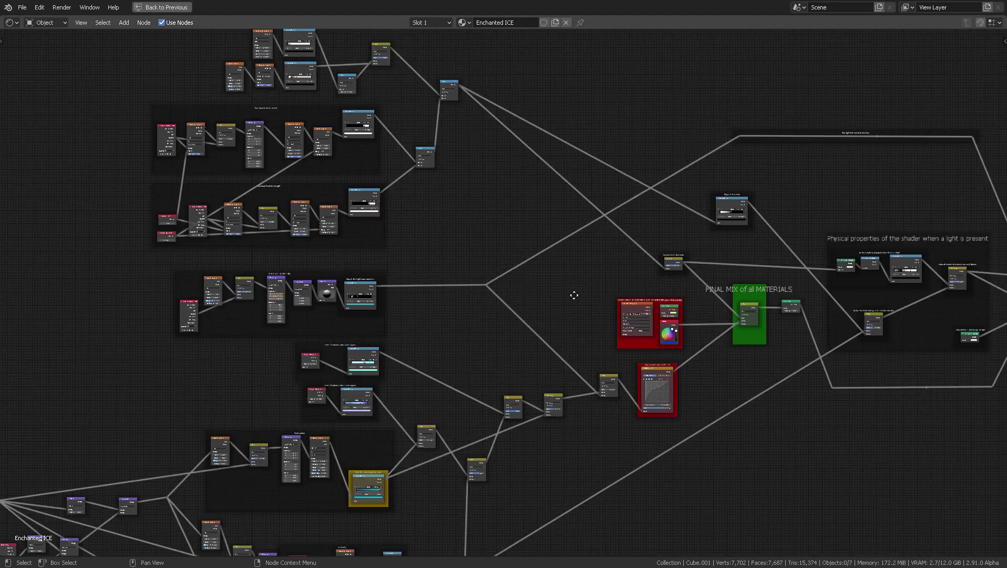
{"action": "scroll", "coordinate": [594, 293], "scroll_direction": "up", "scroll_amount": 1}
{"action": "middle_click_drag", "start_coordinate": [604, 297], "coordinate": [779, 316]}
{"action": "scroll", "coordinate": [346, 303], "scroll_direction": "up", "scroll_amount": 2}
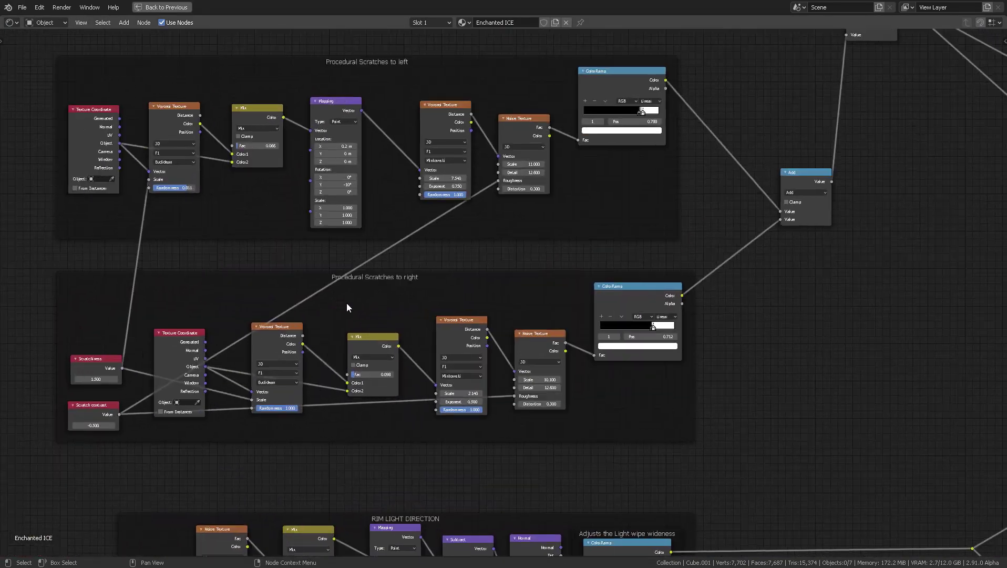
{"action": "mouse_move", "coordinate": [358, 274]}
{"action": "left_mouse_down"}
{"action": "mouse_move", "coordinate": [395, 282]}
{"action": "mouse_move", "coordinate": [368, 284]}
{"action": "left_mouse_up"}
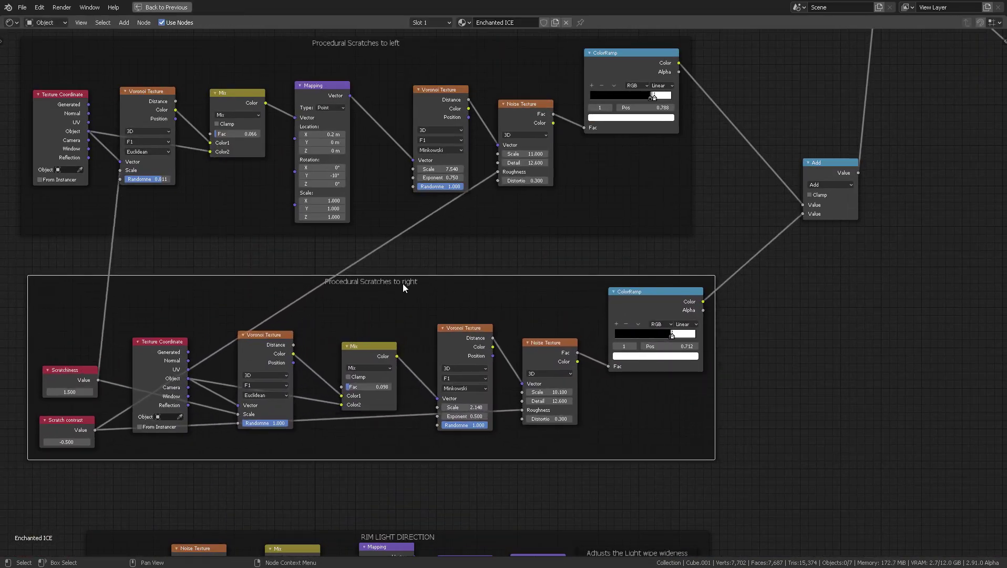
{"action": "scroll", "coordinate": [491, 286], "scroll_direction": "down", "scroll_amount": 1}
{"action": "middle_click_drag", "start_coordinate": [490, 286], "coordinate": [479, 297]}
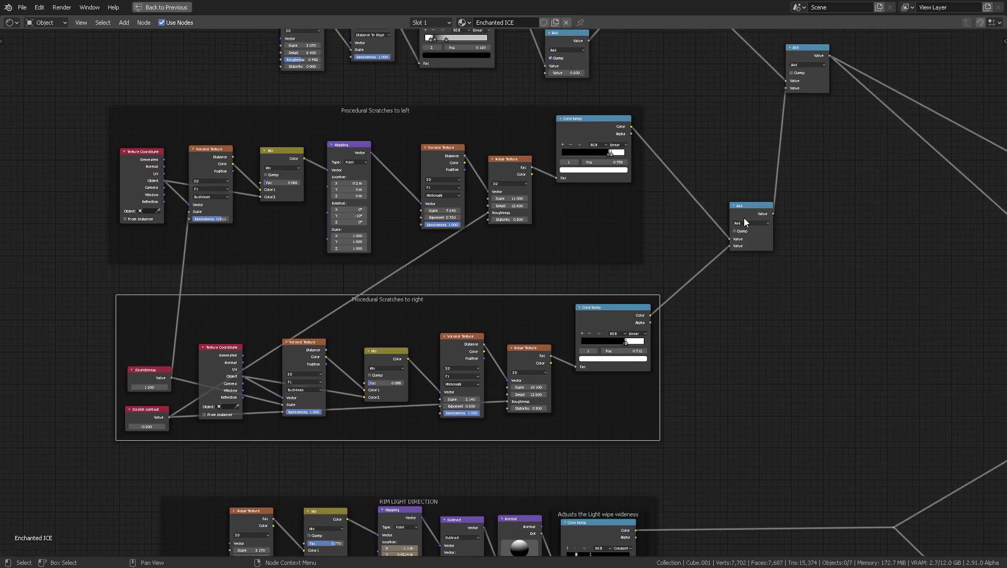
{"action": "scroll", "coordinate": [752, 213], "scroll_direction": "up", "scroll_amount": 1}
{"action": "middle_click_drag", "start_coordinate": [807, 265], "coordinate": [568, 348]}
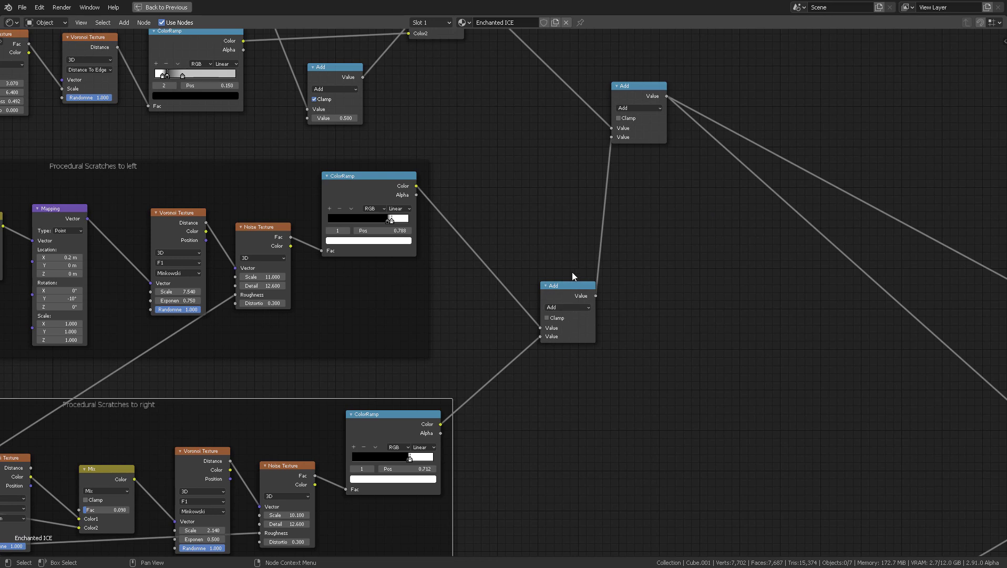
{"action": "scroll", "coordinate": [487, 409], "scroll_direction": "down", "scroll_amount": 4}
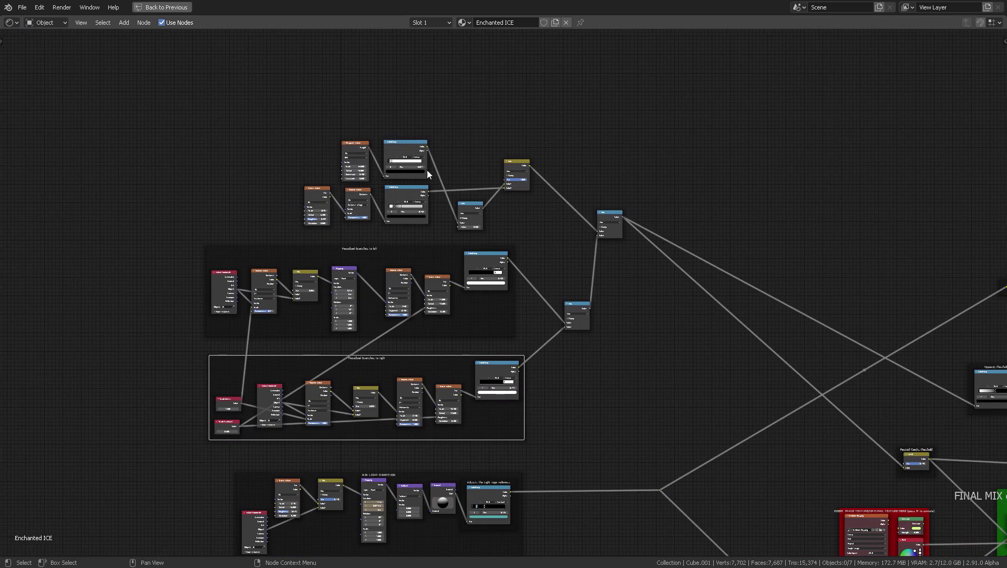
Switch back to Softimage and maximize the Render Tree window.
{"action": "key", "text": "alt+Tab"}
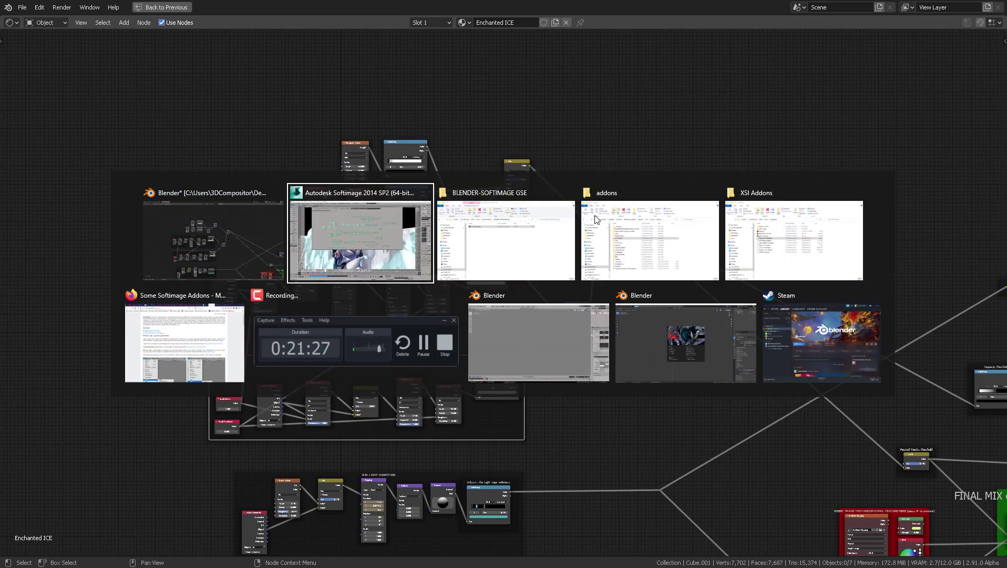
{"action": "scroll", "coordinate": [415, 144], "scroll_direction": "up", "scroll_amount": 5}
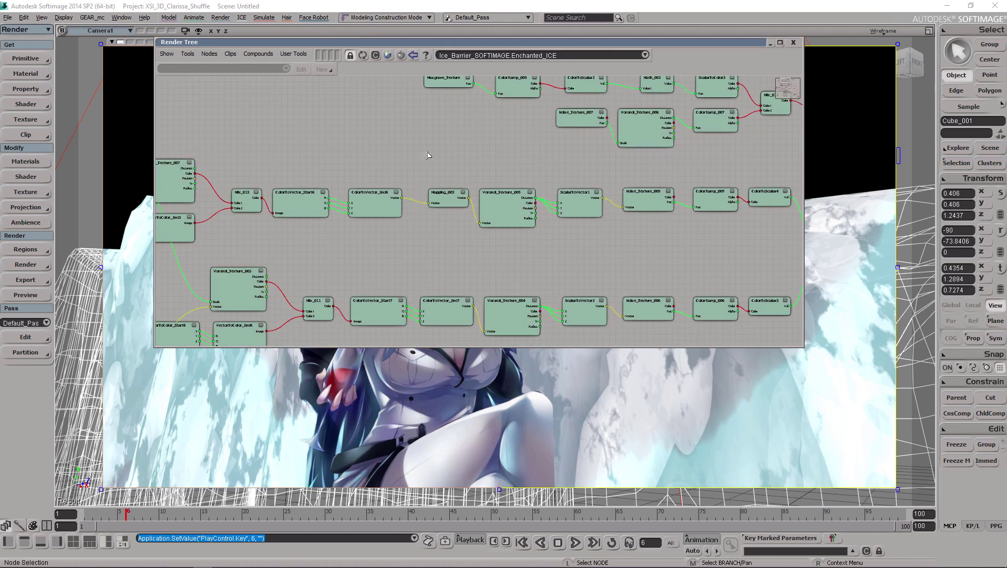
{"action": "left_click", "coordinate": [782, 42]}
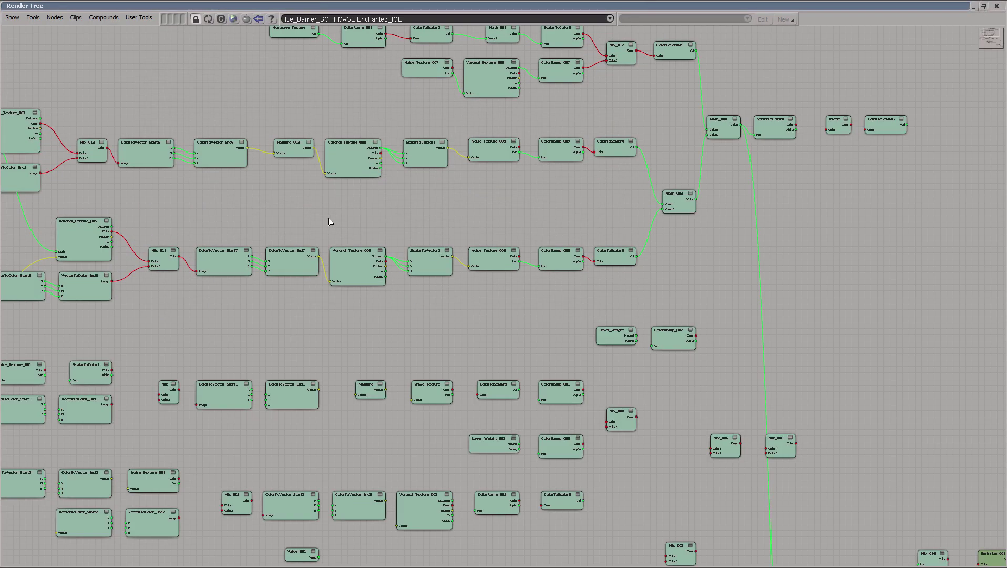
Examine the converted scratch branches, from the texture coordinates through the Voronoi and noise nodes to Math_003 and Math_004.
{"action": "scroll", "coordinate": [330, 222], "scroll_direction": "up", "scroll_amount": 6}
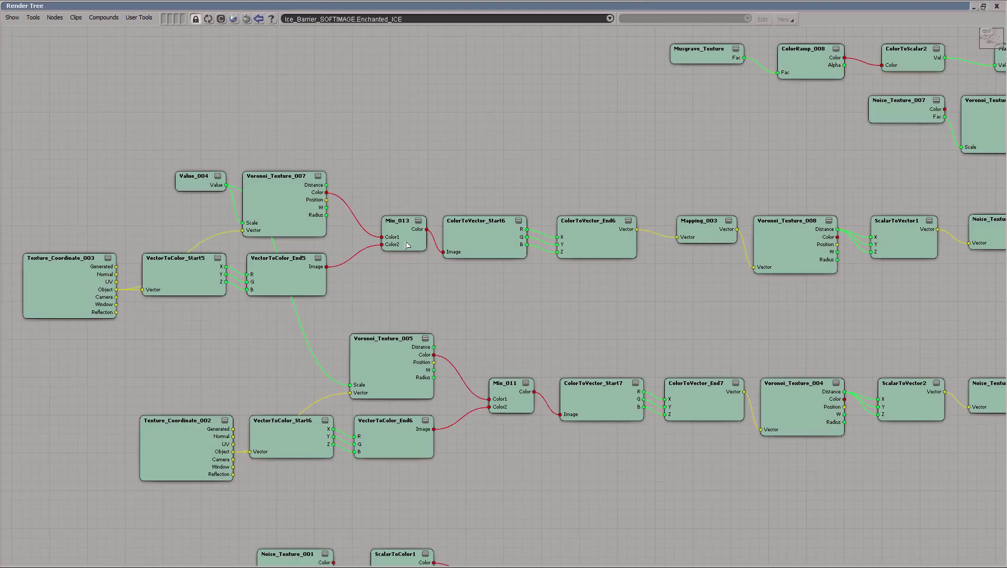
{"action": "scroll", "coordinate": [504, 271], "scroll_direction": "down", "scroll_amount": 3}
{"action": "middle_click_drag", "start_coordinate": [651, 337], "coordinate": [344, 337]}
{"action": "scroll", "coordinate": [577, 253], "scroll_direction": "up", "scroll_amount": 2}
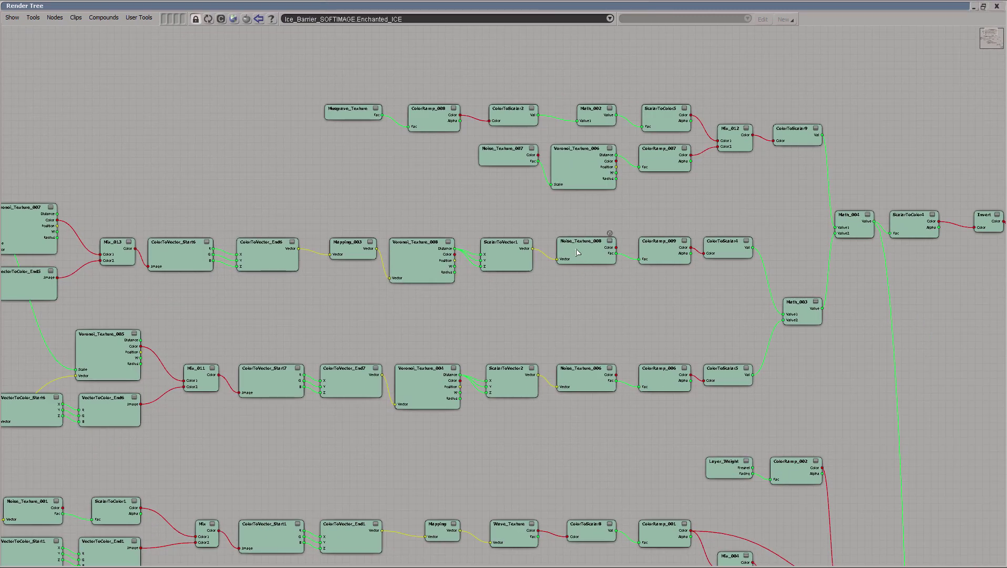
{"action": "middle_click_drag", "start_coordinate": [582, 295], "coordinate": [592, 292]}
{"action": "middle_click_drag", "start_coordinate": [669, 348], "coordinate": [661, 260]}
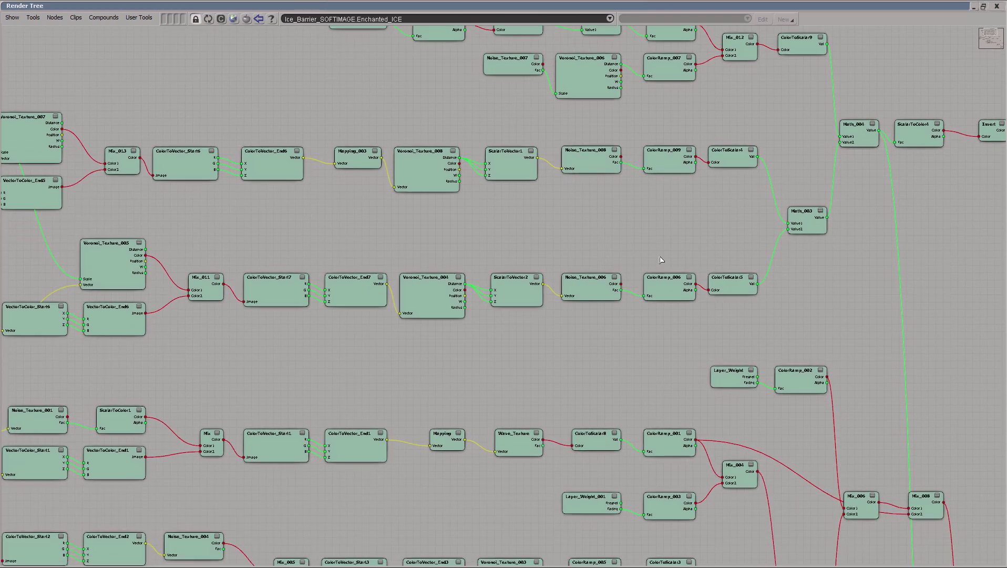
{"action": "middle_click_drag", "start_coordinate": [649, 319], "coordinate": [619, 337]}
{"action": "scroll", "coordinate": [610, 262], "scroll_direction": "up", "scroll_amount": 3}
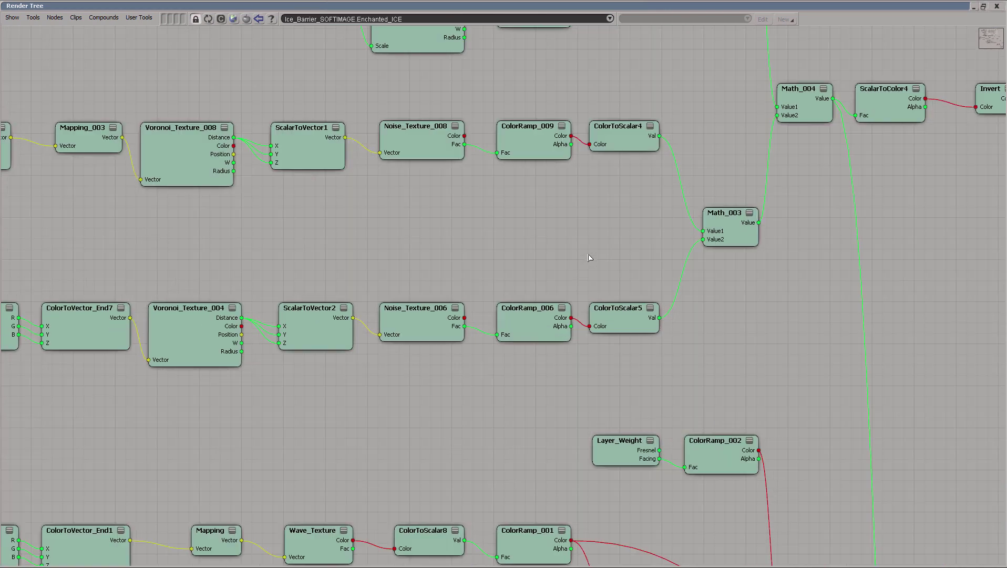
Inspect the operation type in the Math_003 node's properties, then close them.
{"action": "double_click", "coordinate": [731, 239]}
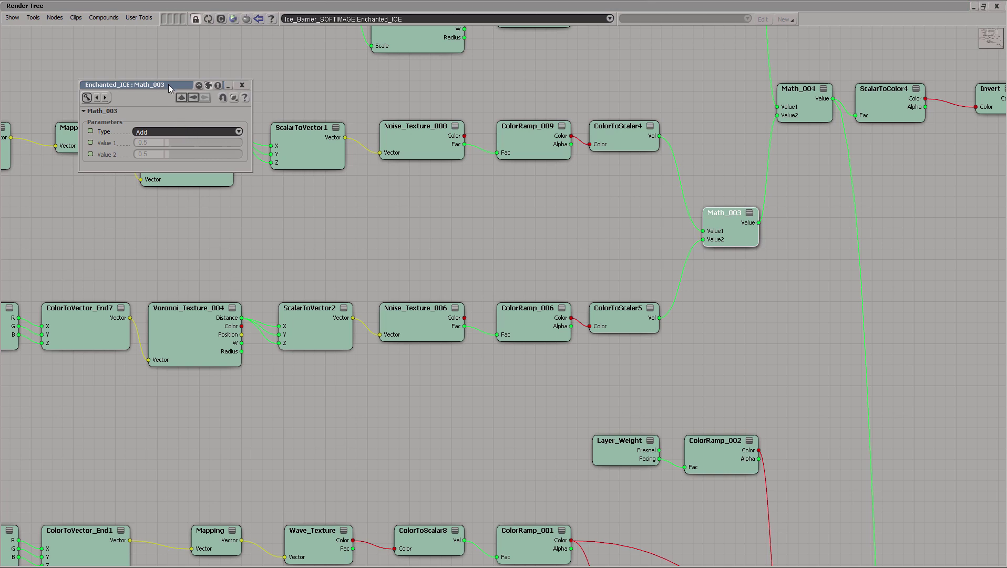
{"action": "left_click_drag", "start_coordinate": [168, 84], "coordinate": [595, 181]}
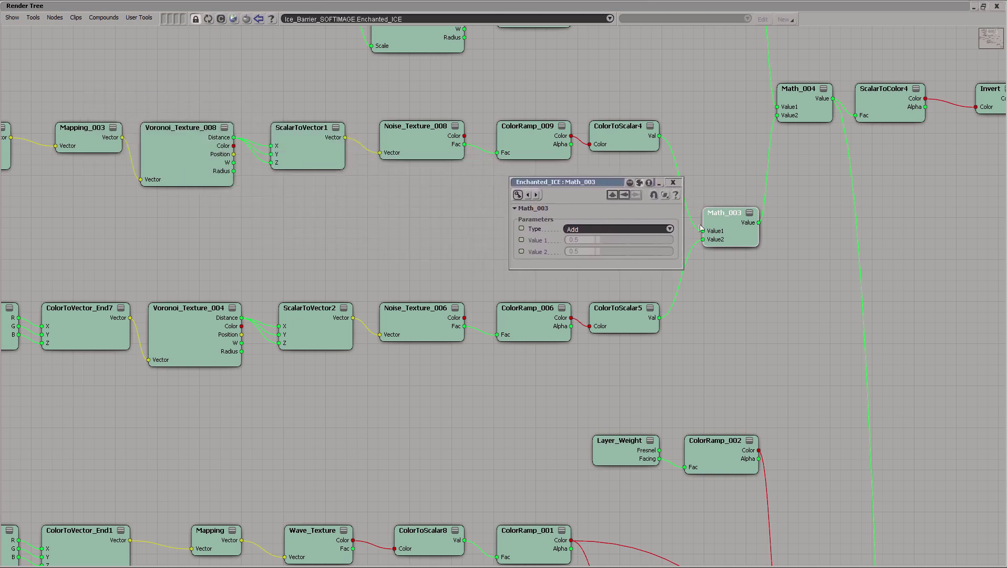
{"action": "left_click", "coordinate": [672, 182]}
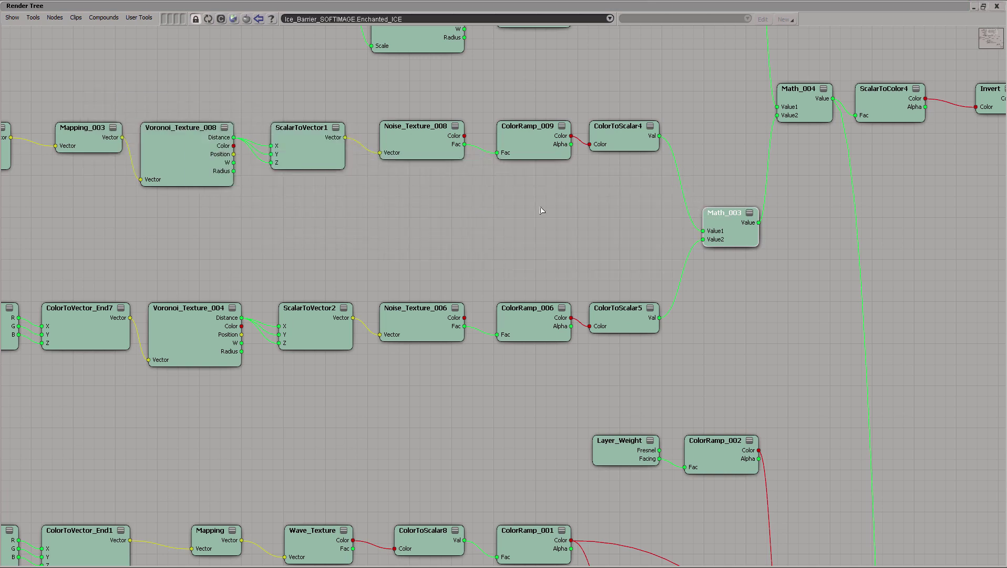
Examine the two complete scratch rows and the Musgrave_Texture branch above them in the converted network.
{"action": "scroll", "coordinate": [472, 224], "scroll_direction": "down", "scroll_amount": 6}
{"action": "middle_click_drag", "start_coordinate": [429, 252], "coordinate": [490, 271]}
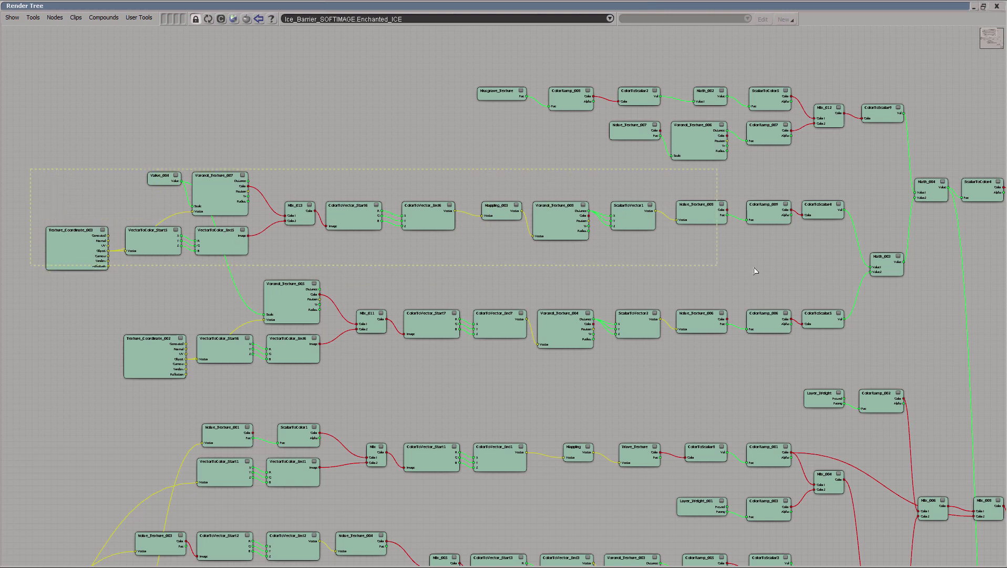
{"action": "left_click_drag", "start_coordinate": [862, 271], "coordinate": [862, 271]}
{"action": "left_click", "coordinate": [241, 151]}
{"action": "scroll", "coordinate": [524, 198], "scroll_direction": "down", "scroll_amount": 6}
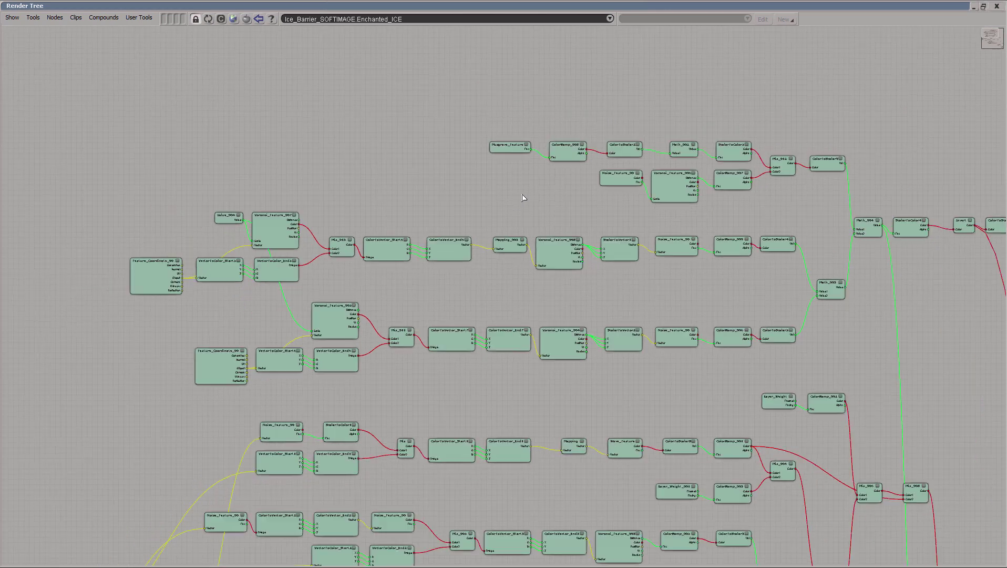
{"action": "scroll", "coordinate": [542, 145], "scroll_direction": "up", "scroll_amount": 6}
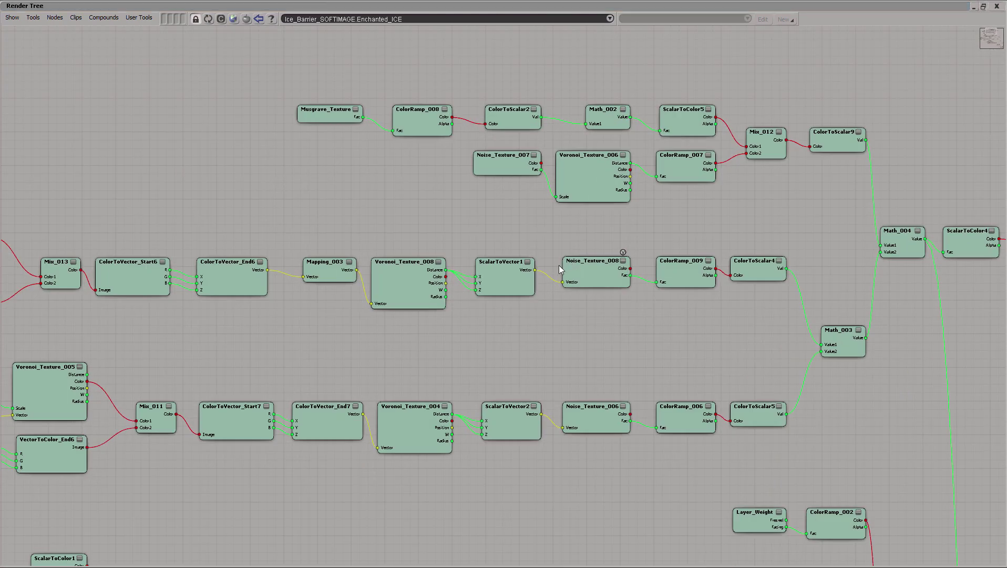
Switch to Blender, examine the RIM LIGHT DIRECTION nodes and nudge the Normal node slightly closer to the Subtract node.
{"action": "key", "text": "alt+Tab"}
{"action": "middle_click_drag", "start_coordinate": [567, 389], "coordinate": [587, 203]}
{"action": "scroll", "coordinate": [599, 225], "scroll_direction": "up", "scroll_amount": 2}
{"action": "scroll", "coordinate": [598, 222], "scroll_direction": "up", "scroll_amount": 6}
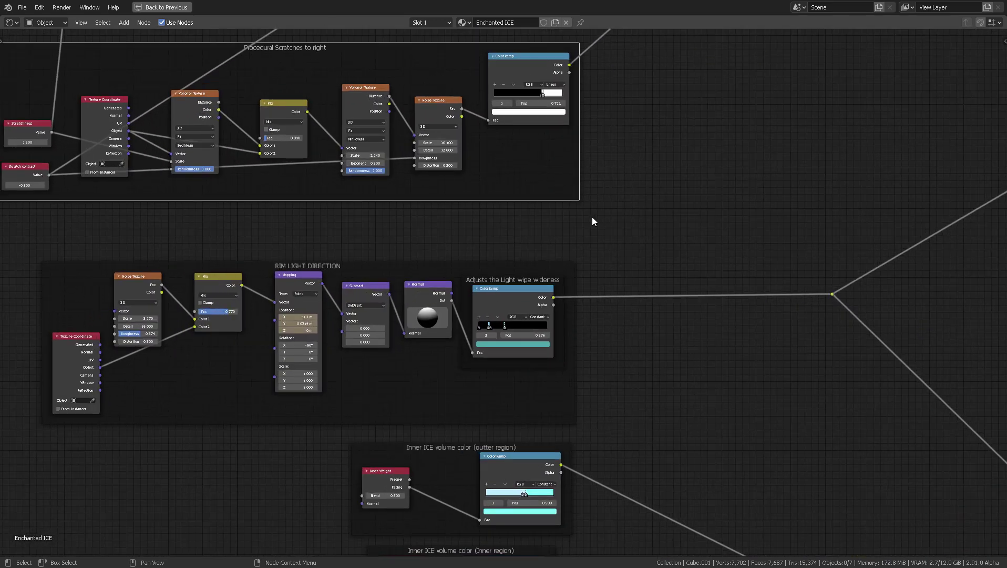
{"action": "middle_click_drag", "start_coordinate": [457, 223], "coordinate": [653, 166]}
{"action": "scroll", "coordinate": [557, 179], "scroll_direction": "up", "scroll_amount": 2}
{"action": "middle_click_drag", "start_coordinate": [510, 145], "coordinate": [510, 144]}
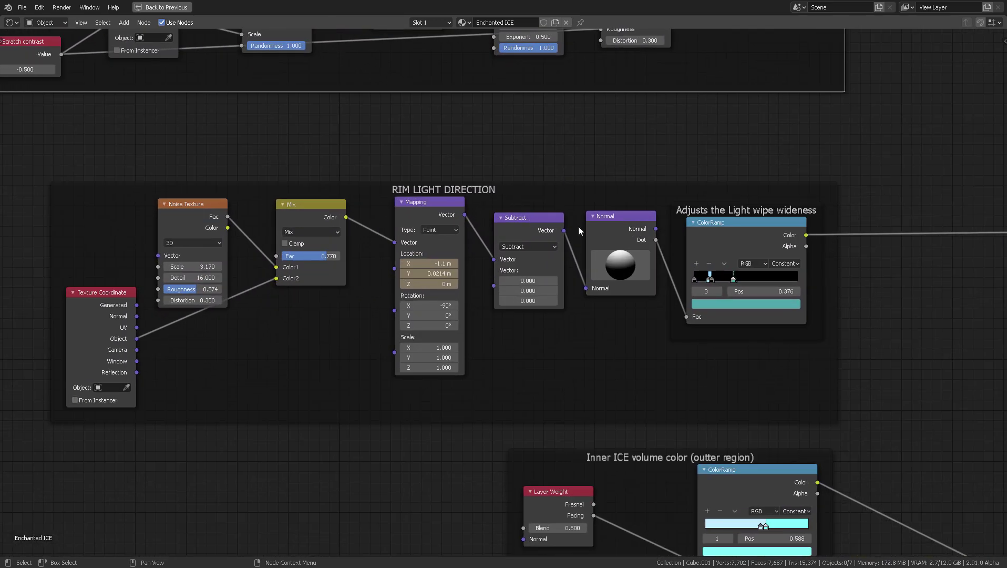
{"action": "left_click_drag", "start_coordinate": [614, 219], "coordinate": [606, 229]}
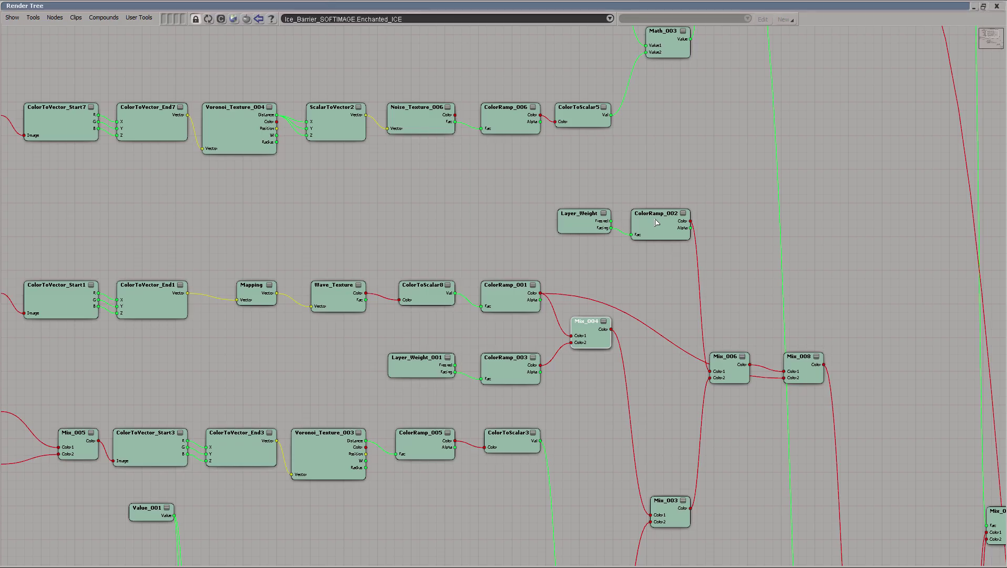
Compare the gradient in Softimage's ColorRamp_002 properties with Blender's outer-region ice volume color nodes, then close the properties.
{"action": "double_click", "coordinate": [638, 231]}
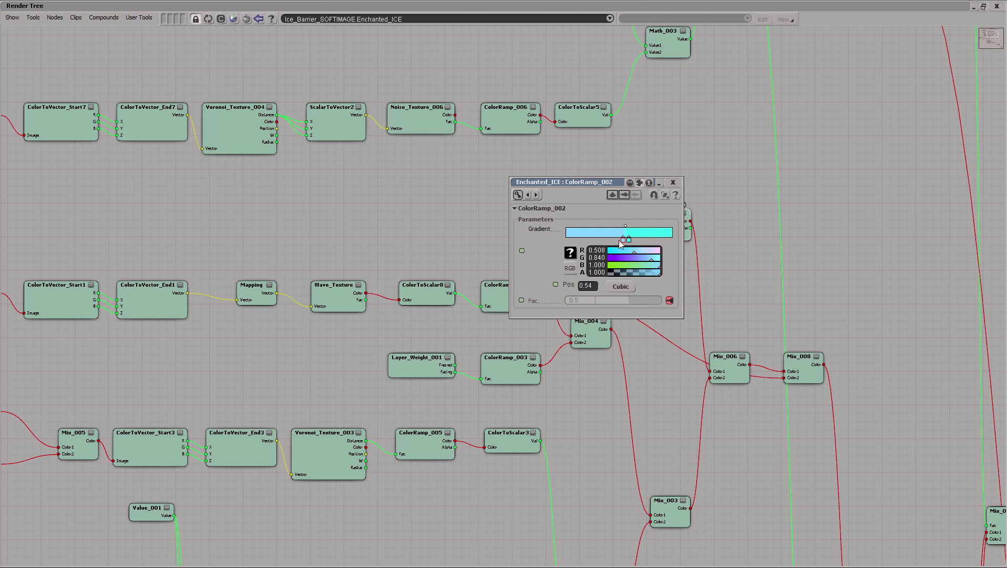
{"action": "key", "text": "alt+Tab"}
{"action": "key", "text": "alt+Tab"}
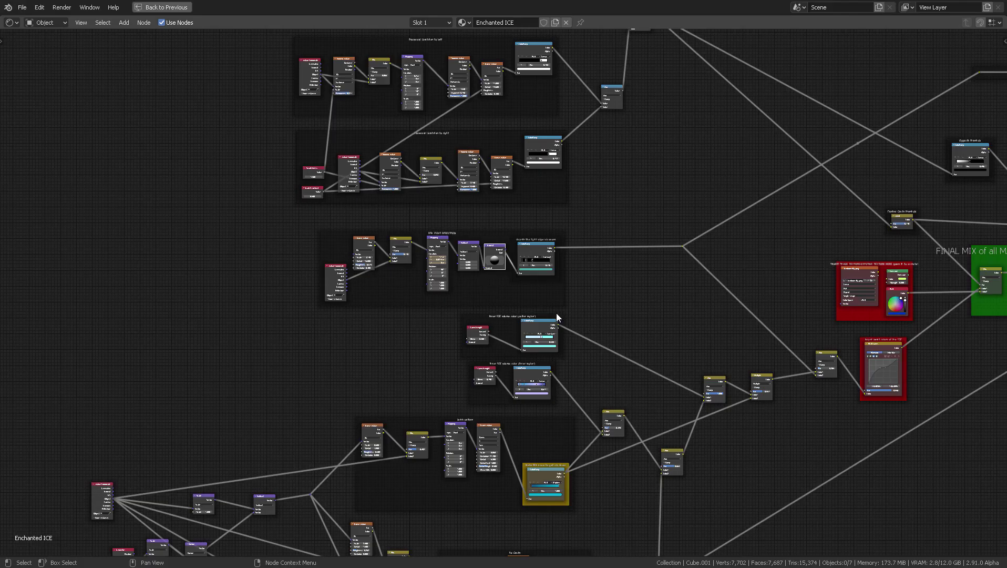
{"action": "scroll", "coordinate": [594, 297], "scroll_direction": "up", "scroll_amount": 4}
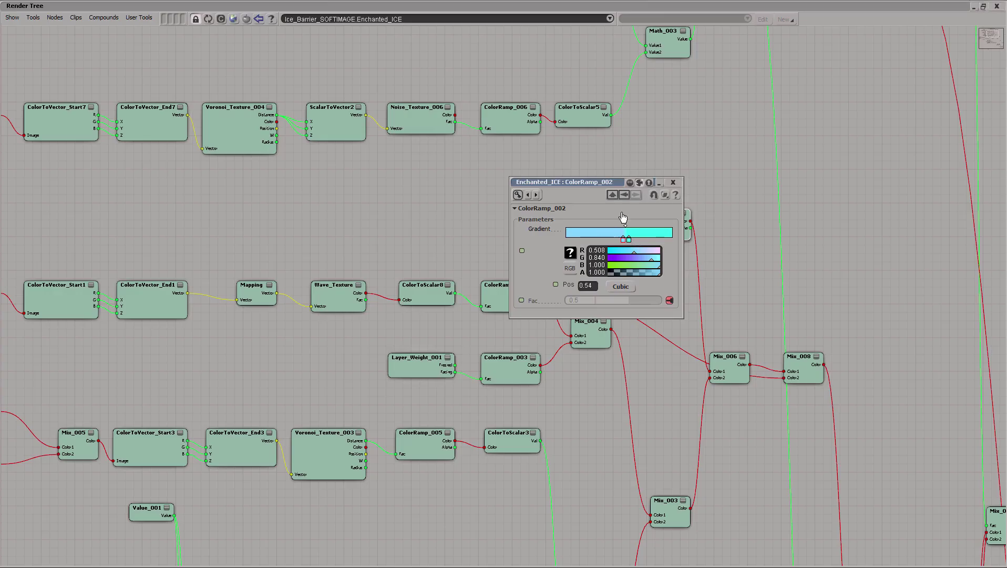
{"action": "left_click", "coordinate": [672, 181]}
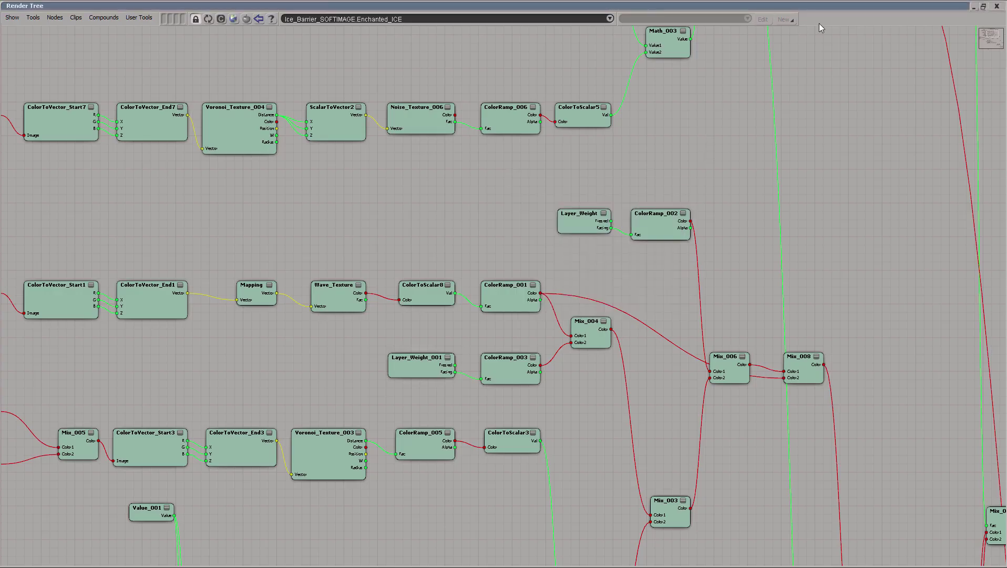
Restore the Render Tree to a floating window and fit the whole Enchanted_ICE network inside it.
{"action": "left_click", "coordinate": [985, 6]}
{"action": "scroll", "coordinate": [557, 239], "scroll_direction": "down", "scroll_amount": 8}
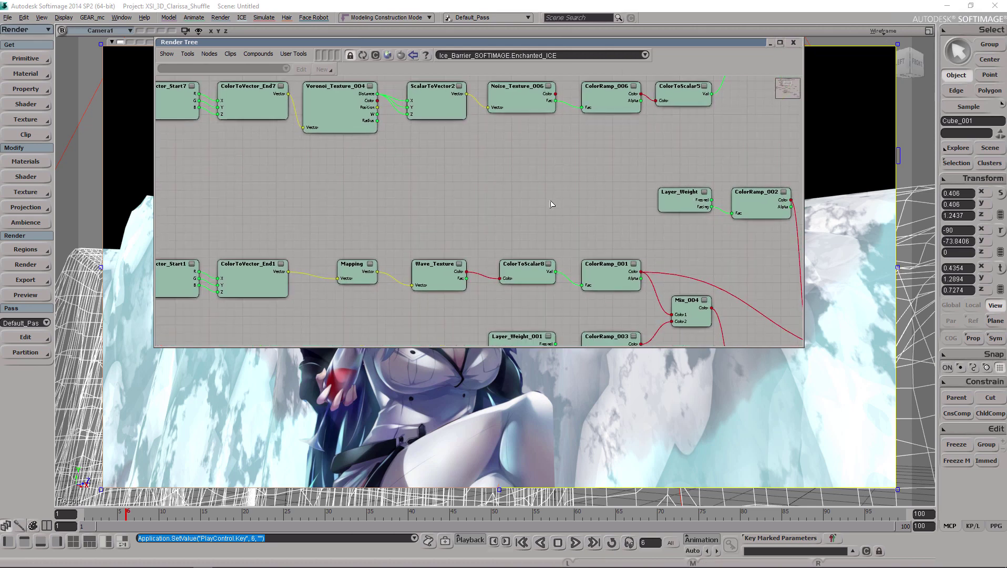
{"action": "left_click_drag", "start_coordinate": [563, 187], "coordinate": [538, 200]}
{"action": "scroll", "coordinate": [602, 244], "scroll_direction": "down", "scroll_amount": 3}
{"action": "scroll", "coordinate": [609, 234], "scroll_direction": "up", "scroll_amount": 2}
{"action": "middle_click_drag", "start_coordinate": [611, 232], "coordinate": [614, 199]}
{"action": "scroll", "coordinate": [679, 194], "scroll_direction": "down", "scroll_amount": 5}
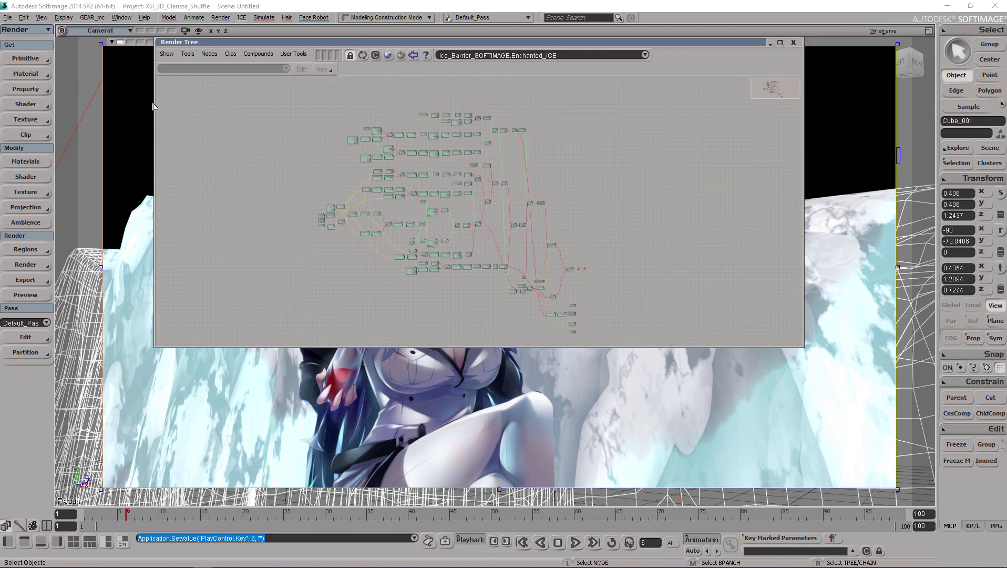
Narrow the Render Tree window around the network, then collapse it to view the rendered ice and expand it again.
{"action": "left_click_drag", "start_coordinate": [154, 105], "coordinate": [317, 105]}
{"action": "middle_click_drag", "start_coordinate": [494, 144], "coordinate": [391, 148]}
{"action": "scroll", "coordinate": [642, 184], "scroll_direction": "up", "scroll_amount": 3}
{"action": "middle_click_drag", "start_coordinate": [651, 183], "coordinate": [687, 199]}
{"action": "scroll", "coordinate": [685, 199], "scroll_direction": "down", "scroll_amount": 6}
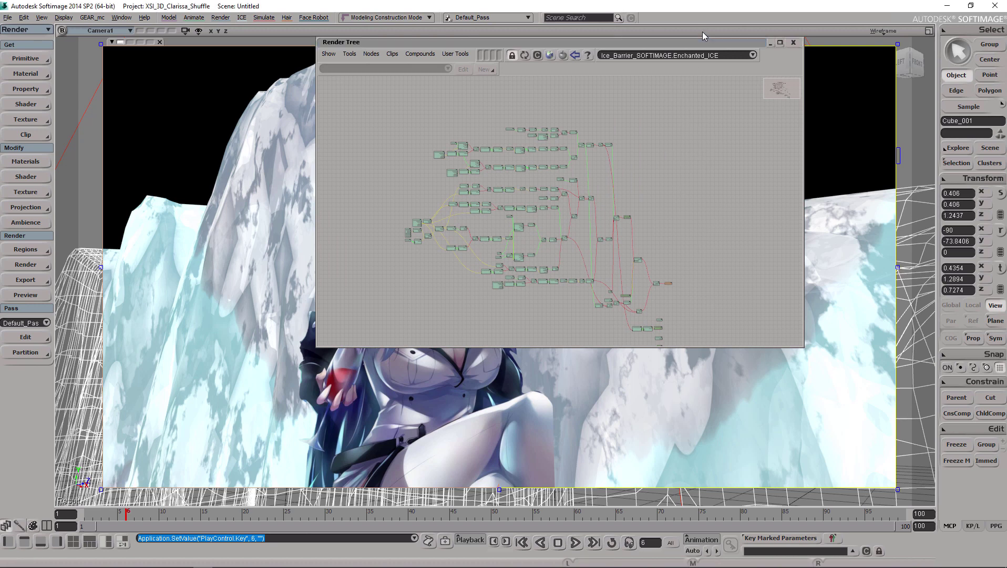
{"action": "double_click", "coordinate": [744, 41]}
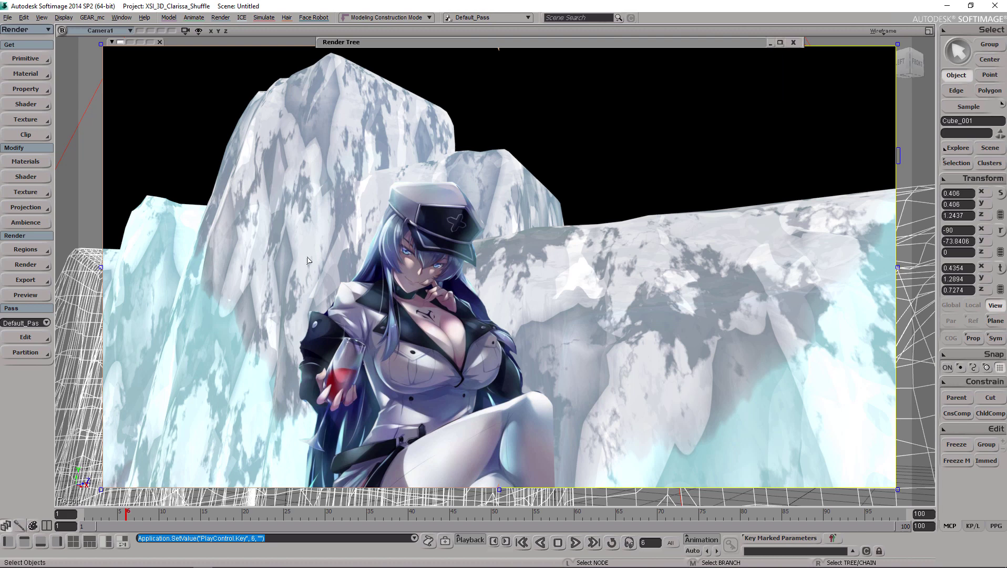
{"action": "double_click", "coordinate": [439, 43]}
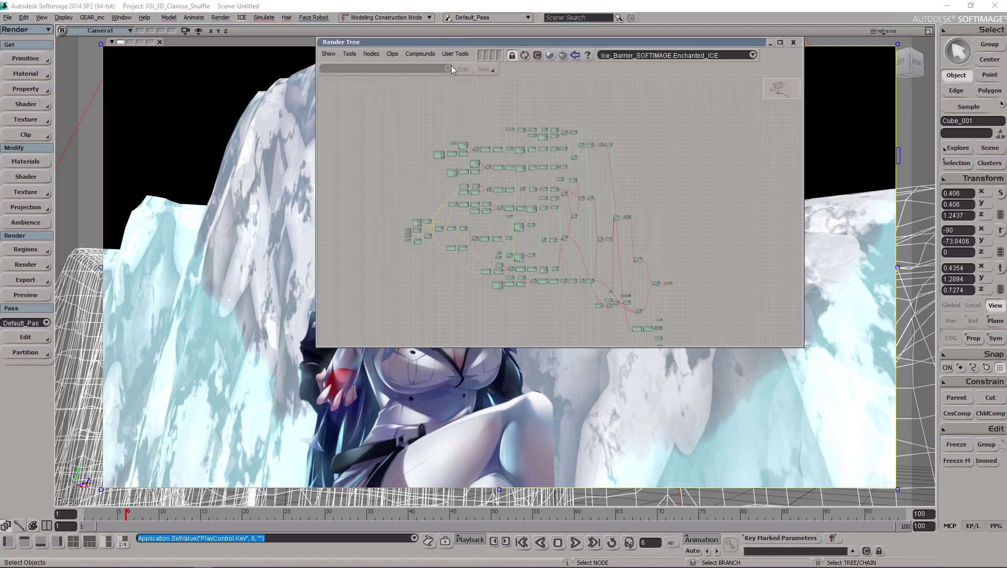
Inspect the properties of the ColorToScalar3 conversion node in the Render Tree, then close them.
{"action": "scroll", "coordinate": [647, 180], "scroll_direction": "up", "scroll_amount": 5}
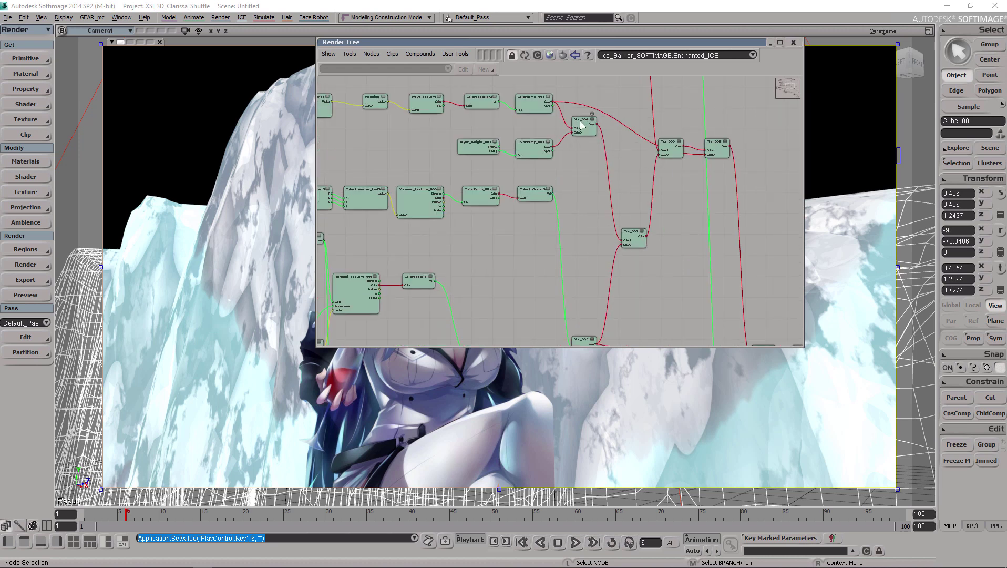
{"action": "double_click", "coordinate": [535, 194]}
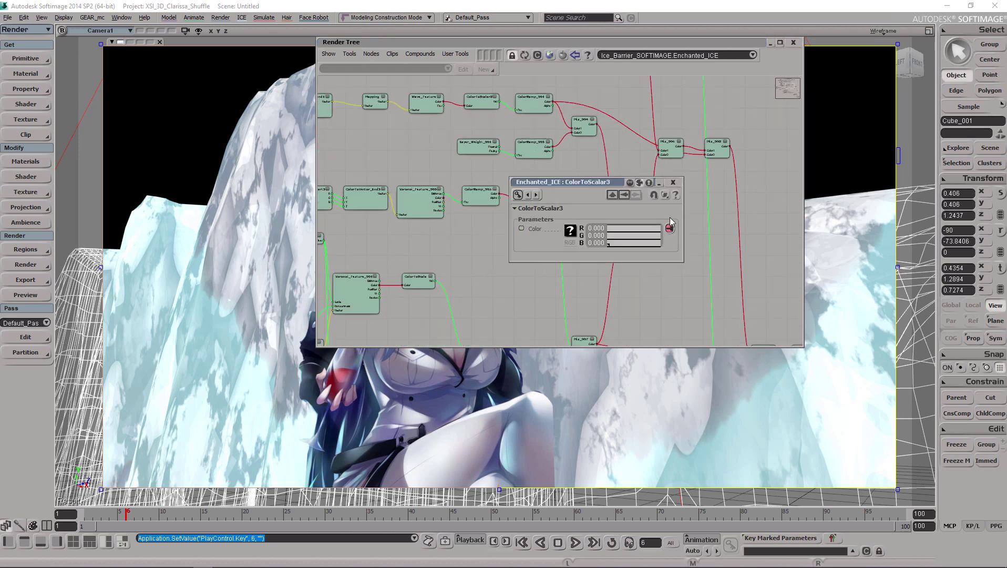
{"action": "left_click", "coordinate": [674, 183]}
{"action": "scroll", "coordinate": [652, 221], "scroll_direction": "down", "scroll_amount": 5}
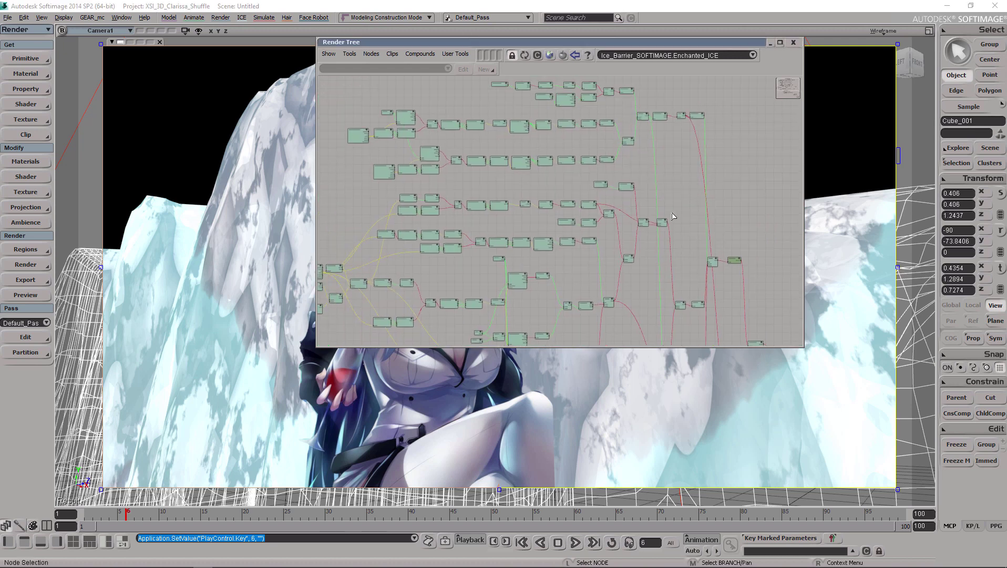
Close the Render Tree and orbit the camera view to re-render the ice scene from a new angle.
{"action": "left_click", "coordinate": [794, 42]}
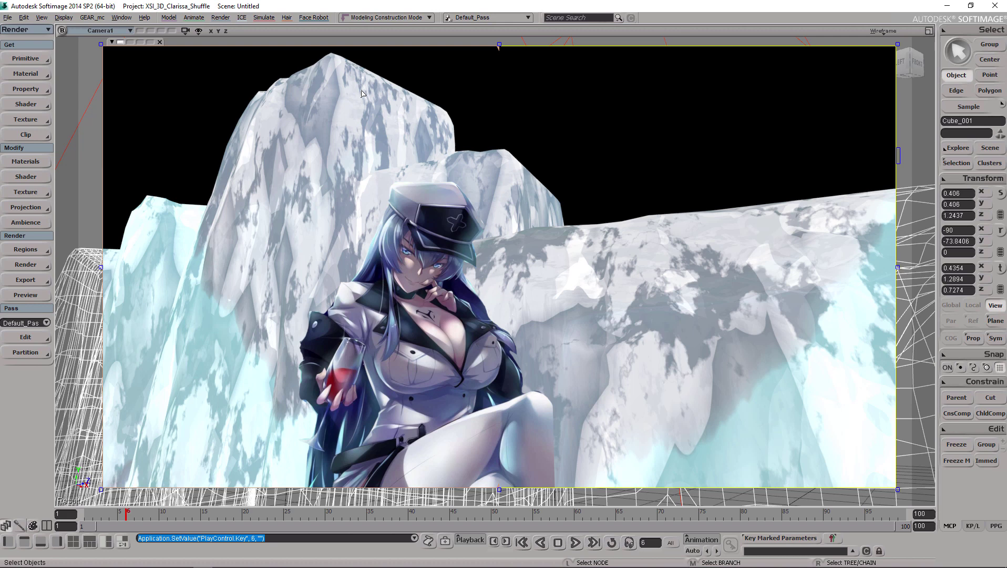
{"action": "key", "text": "s"}
{"action": "right_click_drag", "start_coordinate": [361, 94], "coordinate": [579, 202]}
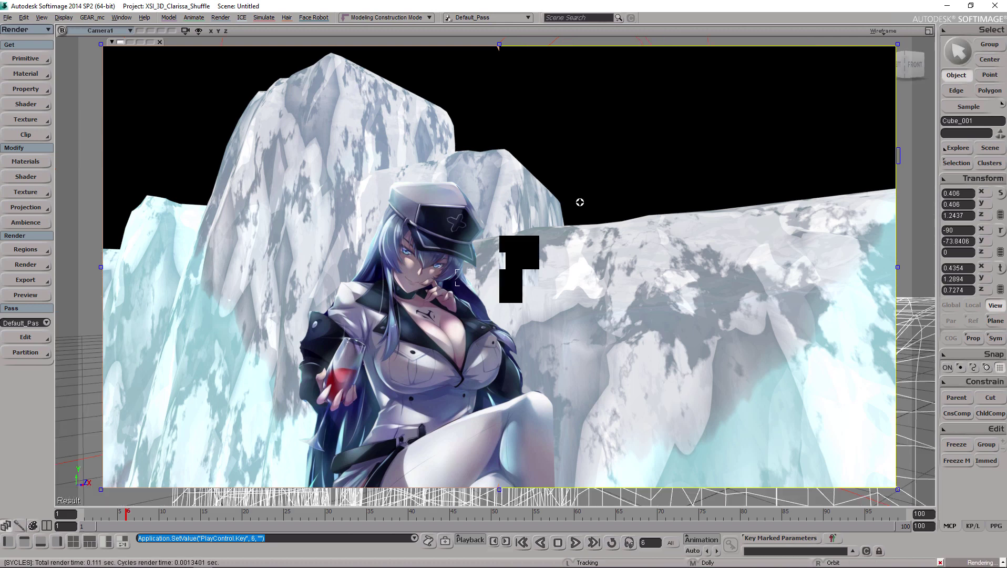